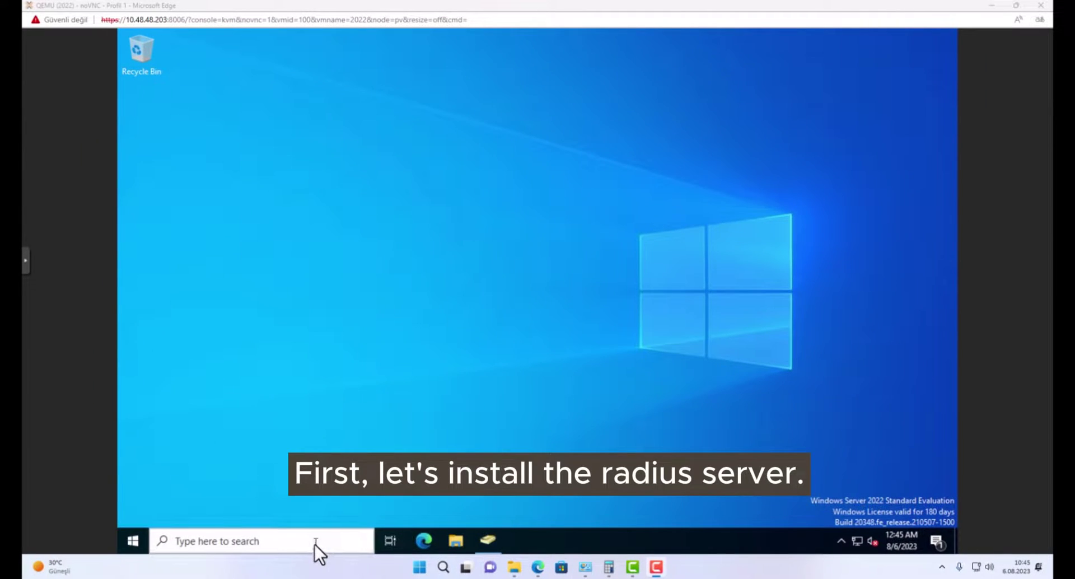
Launch Server Manager from Windows search ('ser') and dismiss the Admin Center prompt.
{"action": "left_click", "coordinate": [313, 540]}
{"action": "type", "text": "ser"}
{"action": "left_click", "coordinate": [213, 240]}
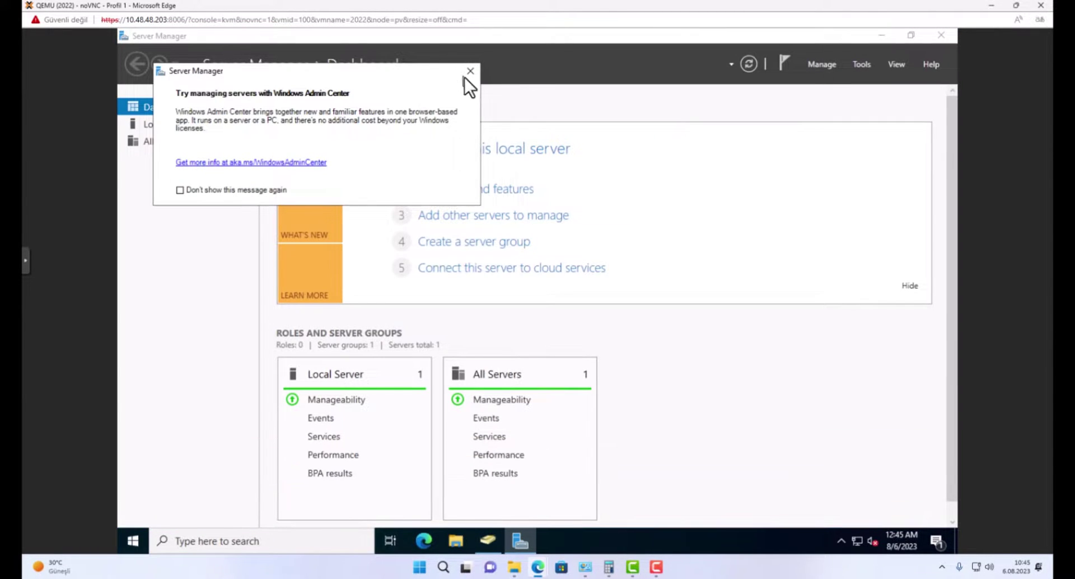
{"action": "left_click", "coordinate": [466, 76]}
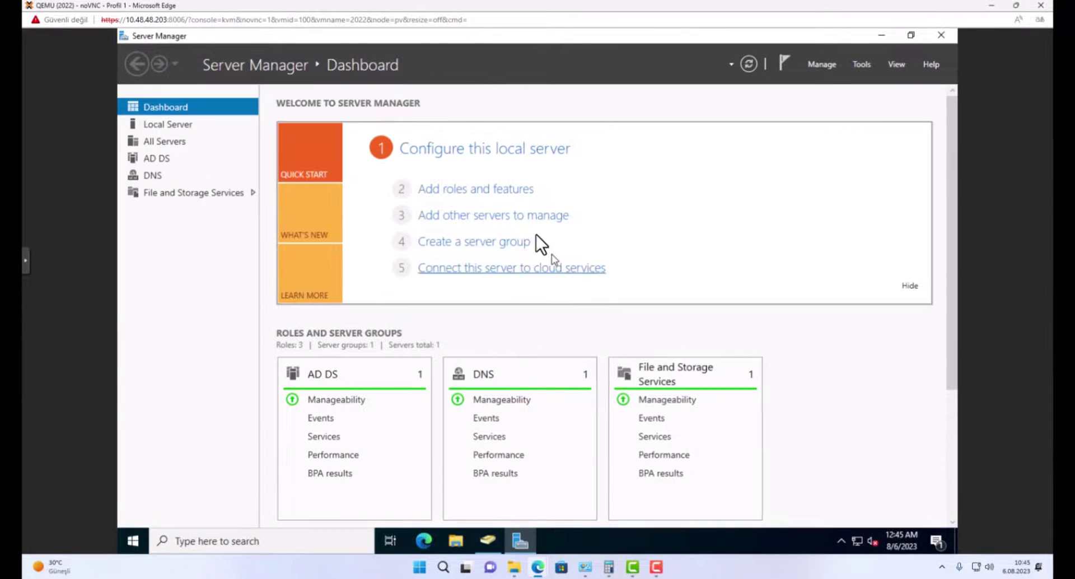
In Add Roles and Features, select Network Policy and Access Services with its management tools.
{"action": "left_click", "coordinate": [499, 189]}
{"action": "left_click", "coordinate": [526, 433]}
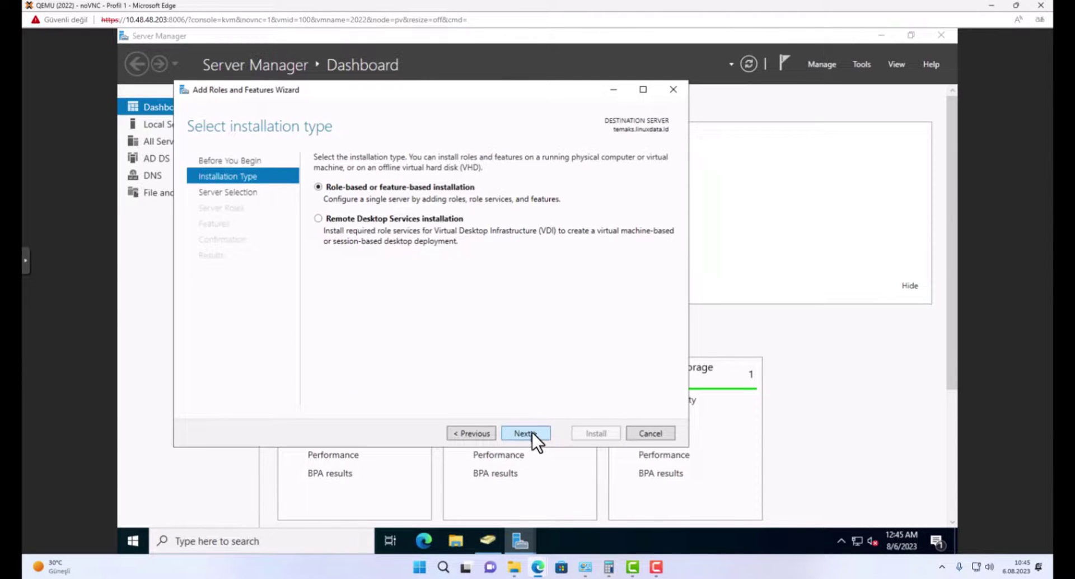
{"action": "left_click", "coordinate": [532, 432]}
{"action": "left_click", "coordinate": [532, 432]}
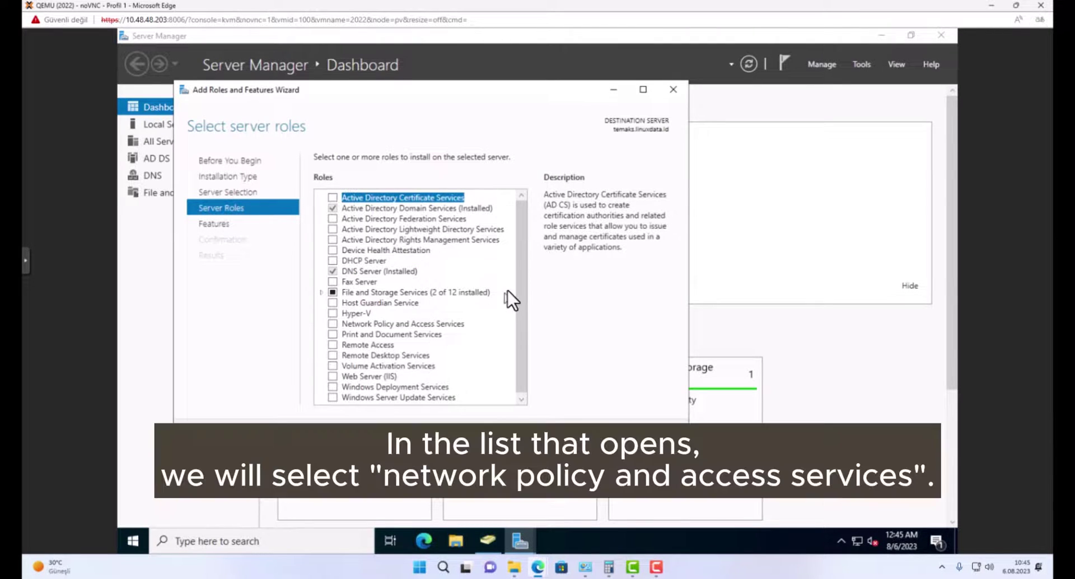
{"action": "scroll", "coordinate": [519, 277], "scroll_direction": "down", "scroll_amount": 1}
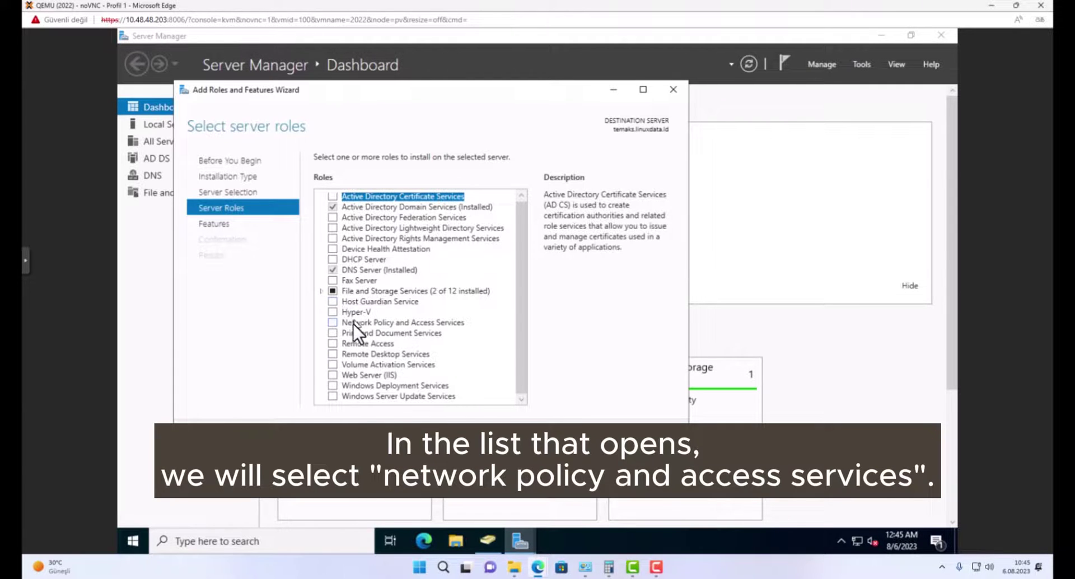
{"action": "left_click", "coordinate": [332, 323]}
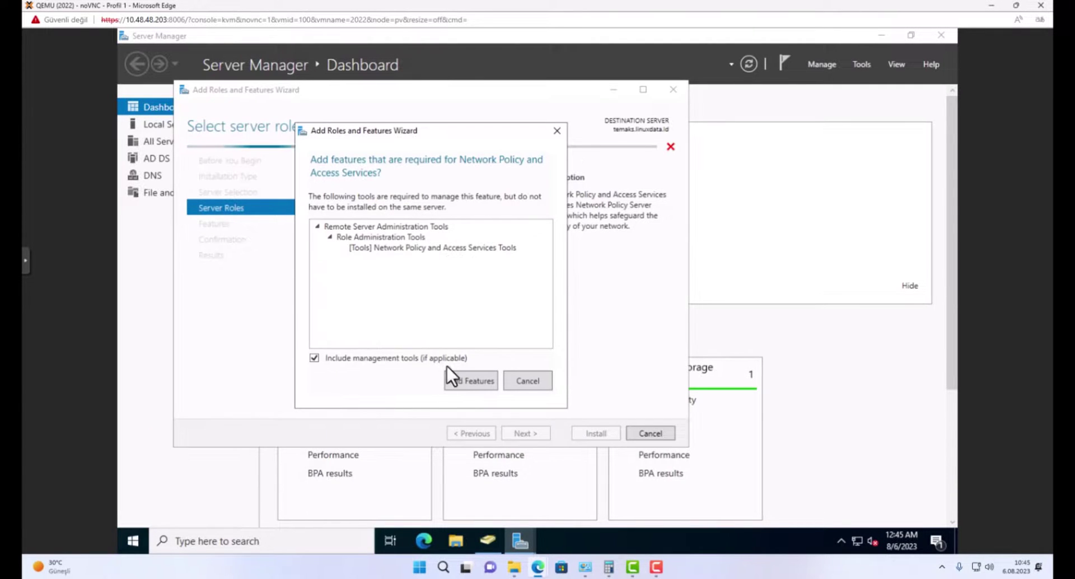
{"action": "left_click", "coordinate": [461, 380]}
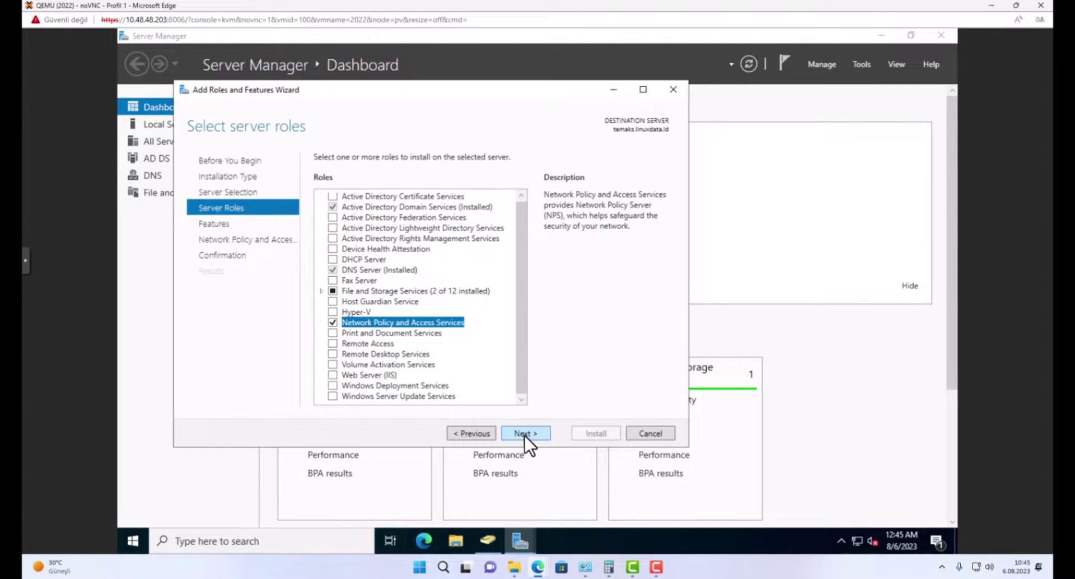
{"action": "left_click", "coordinate": [525, 433]}
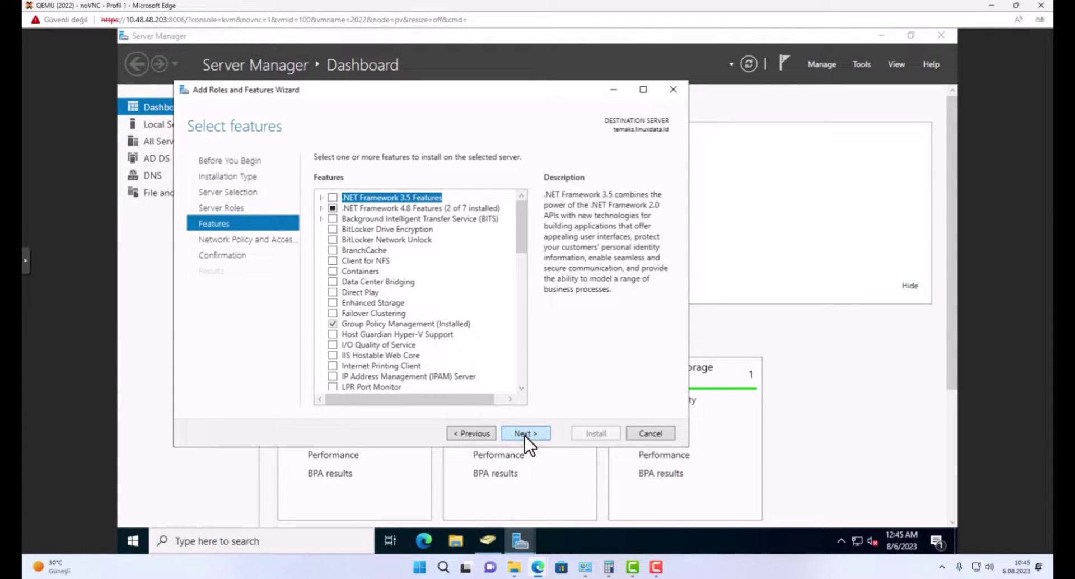
{"action": "left_click", "coordinate": [525, 434]}
{"action": "left_click", "coordinate": [525, 434]}
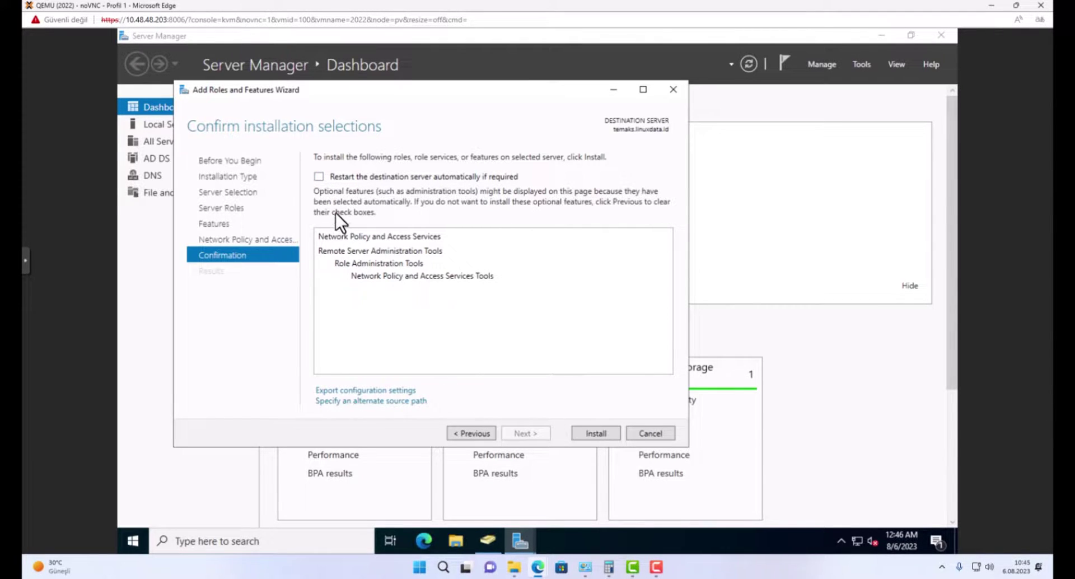
Allow automatic restart, install the NPAS role, and close the finished wizard.
{"action": "left_click", "coordinate": [318, 177]}
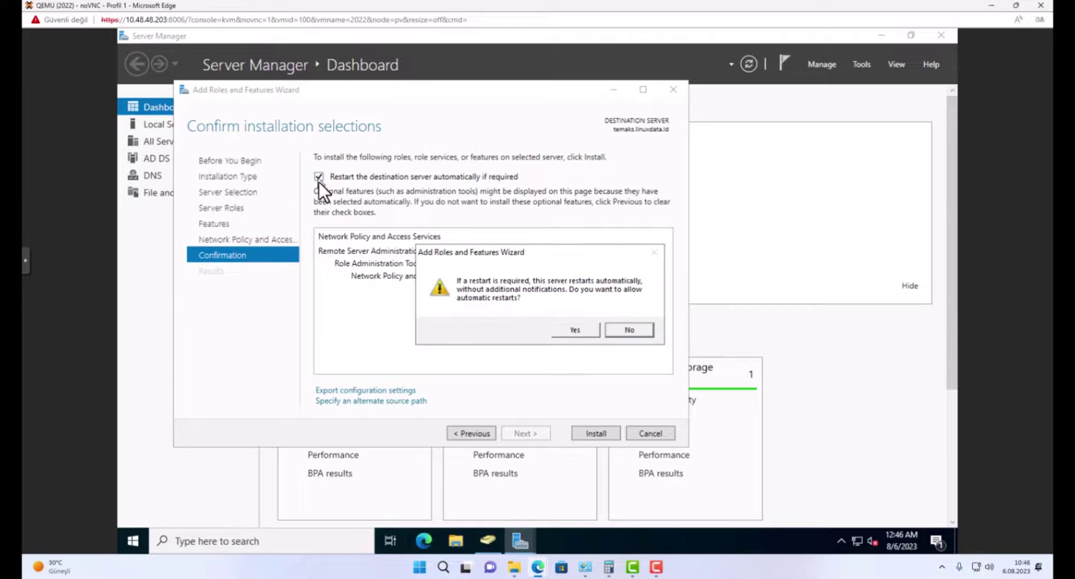
{"action": "left_click", "coordinate": [586, 334]}
{"action": "left_click", "coordinate": [602, 431]}
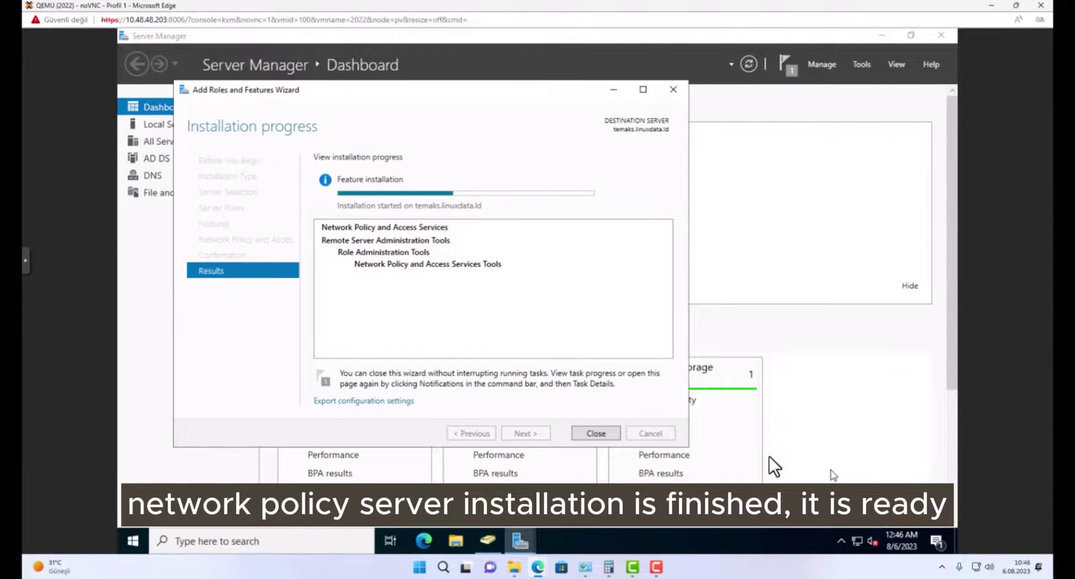
{"action": "left_click_drag", "start_coordinate": [429, 89], "coordinate": [501, 65]}
{"action": "left_click", "coordinate": [667, 410]}
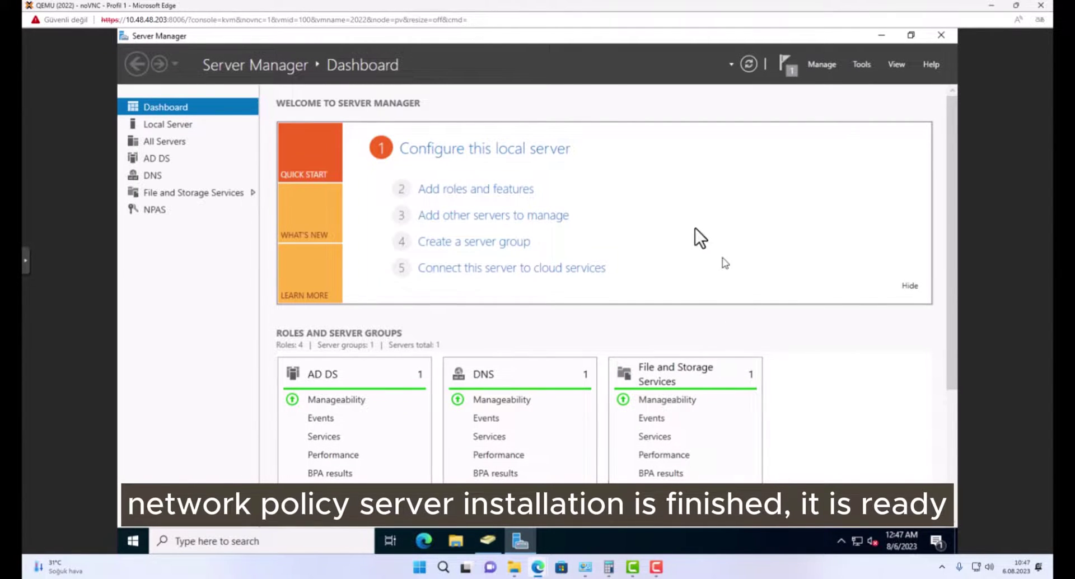
Launch the Network Policy Server console for the TEMAKS server from the NPAS page.
{"action": "left_click", "coordinate": [168, 206]}
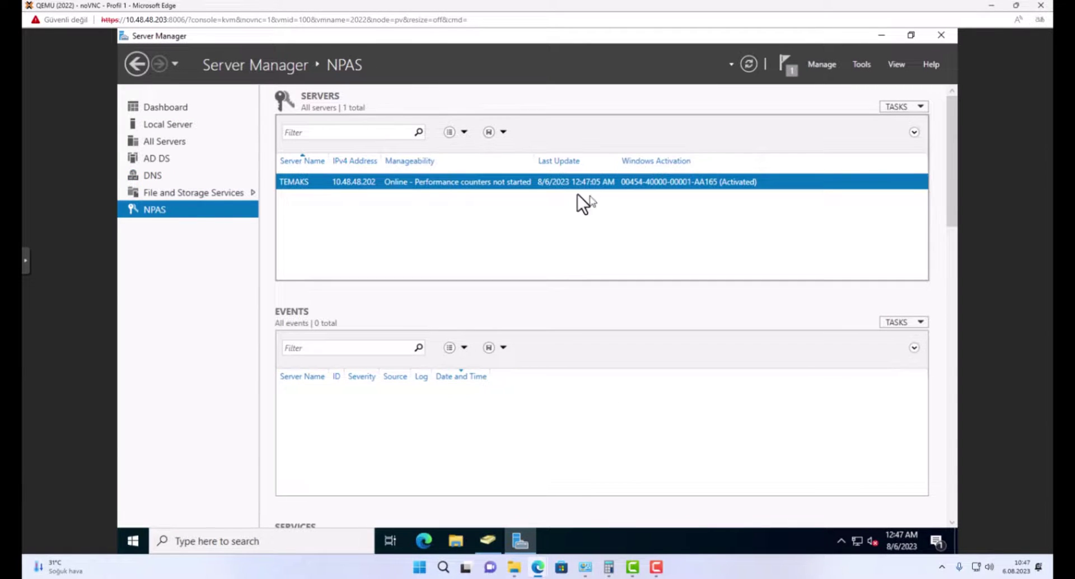
{"action": "right_click", "coordinate": [552, 183]}
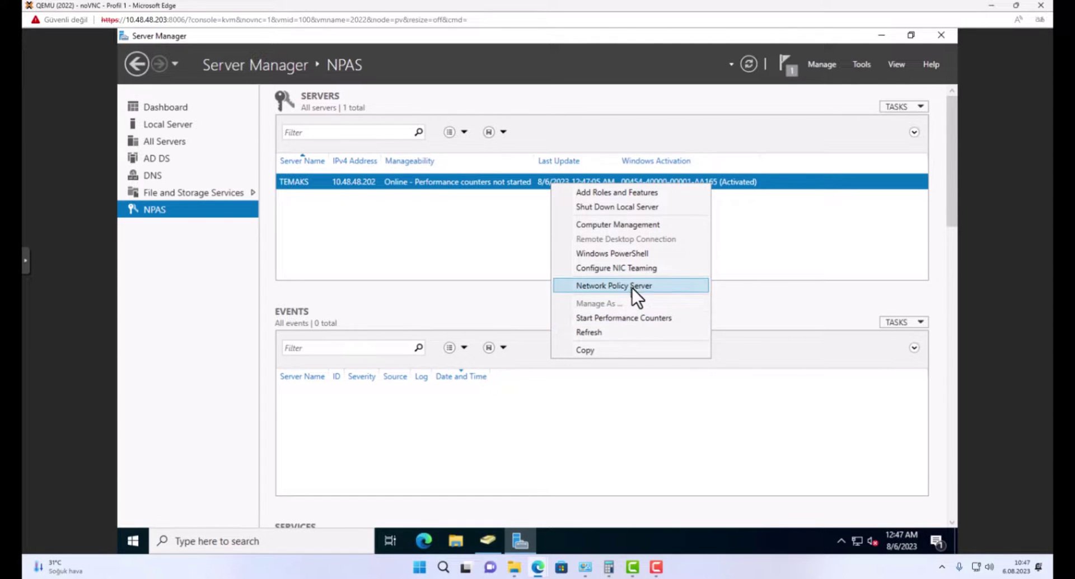
{"action": "left_click", "coordinate": [599, 290]}
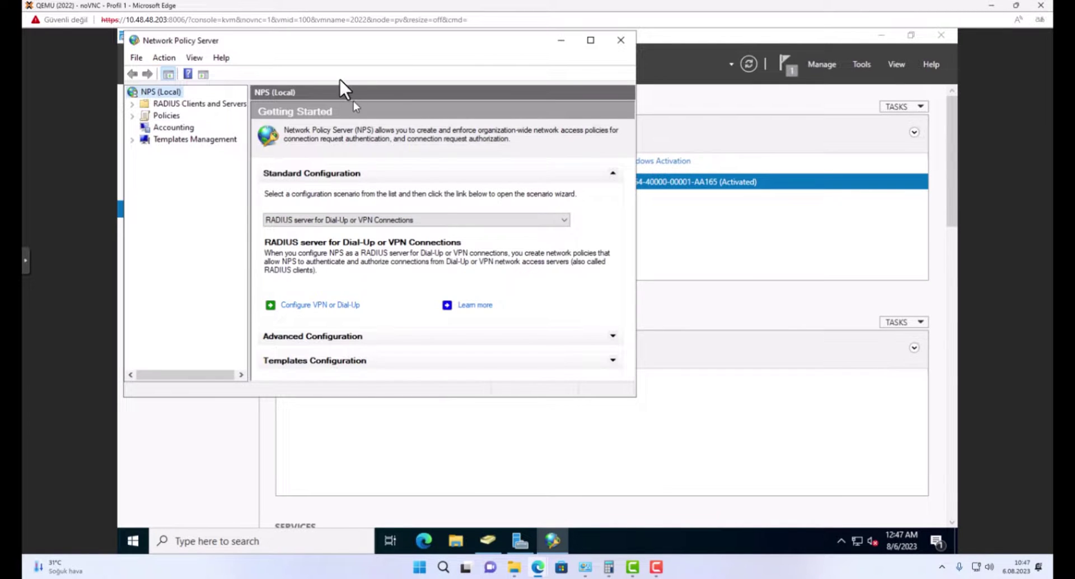
{"action": "left_click_drag", "start_coordinate": [314, 38], "coordinate": [448, 49]}
Expand RADIUS Clients and Servers and display the empty RADIUS Clients list.
{"action": "double_click", "coordinate": [325, 115]}
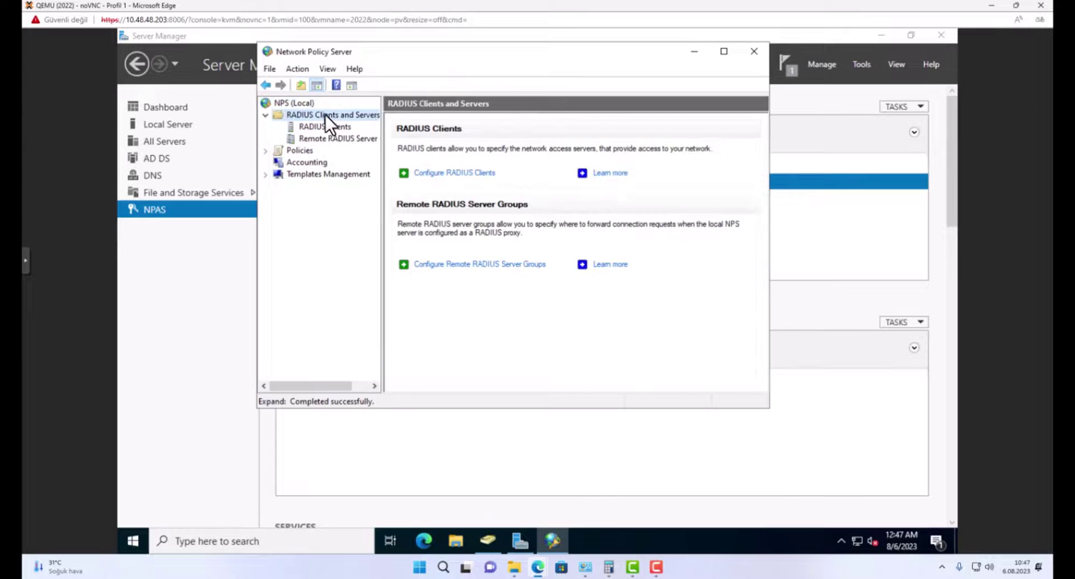
{"action": "left_click", "coordinate": [342, 137]}
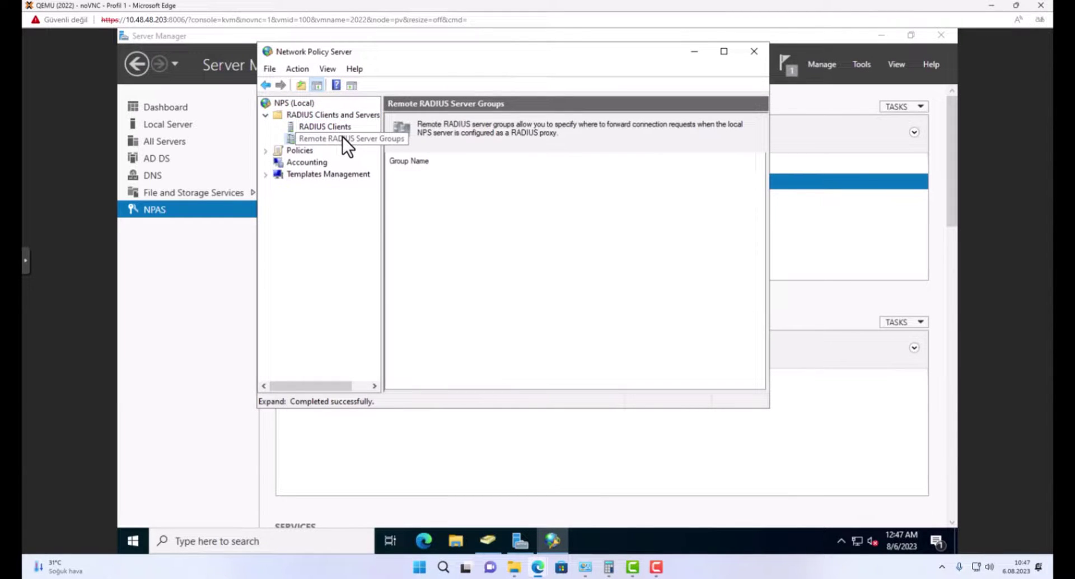
{"action": "right_click", "coordinate": [343, 136]}
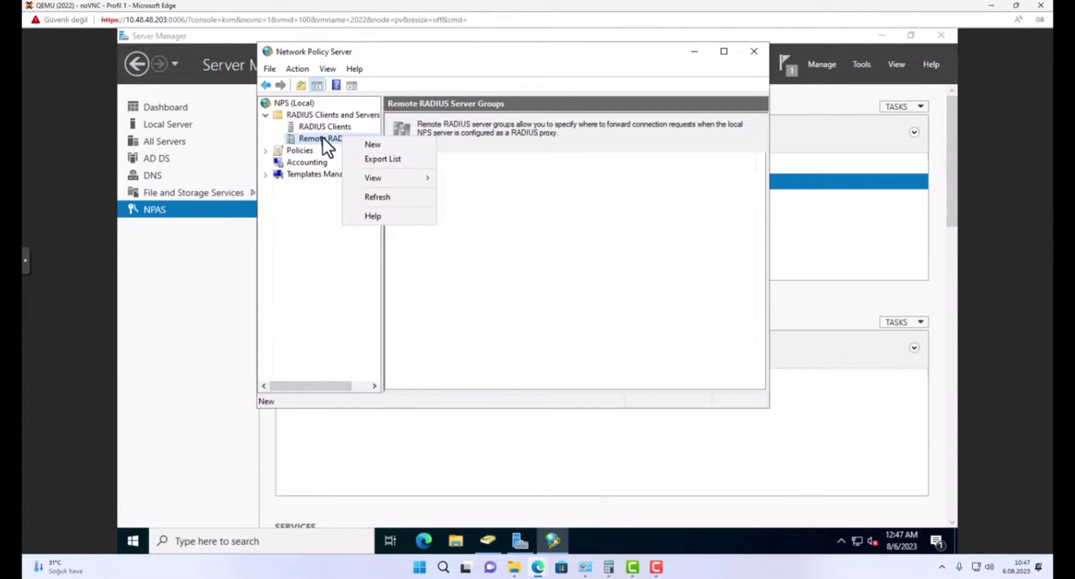
{"action": "left_click", "coordinate": [323, 137]}
{"action": "left_click", "coordinate": [327, 129]}
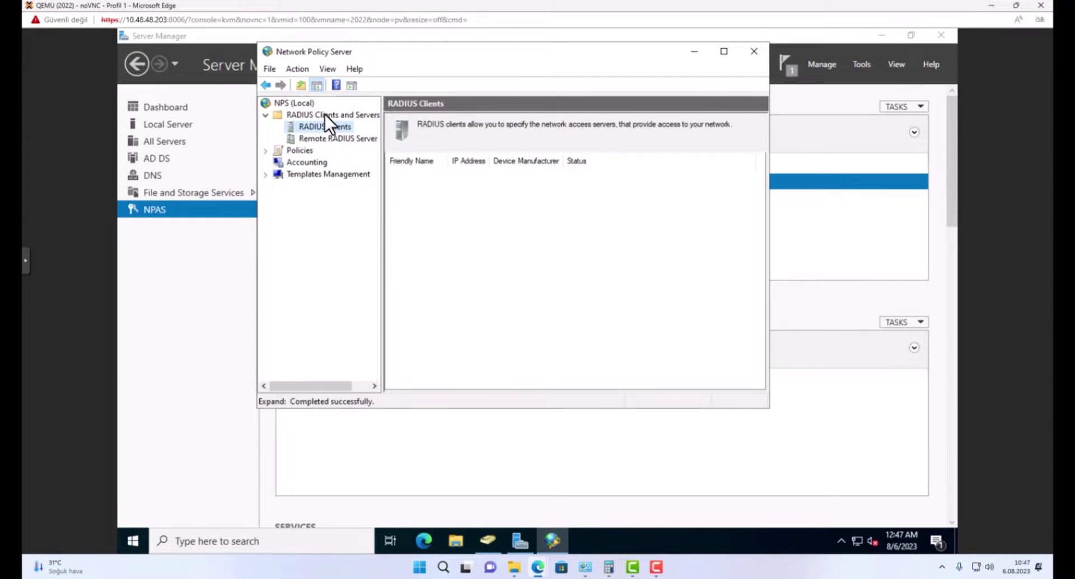
{"action": "left_click", "coordinate": [325, 114]}
{"action": "left_click", "coordinate": [330, 128]}
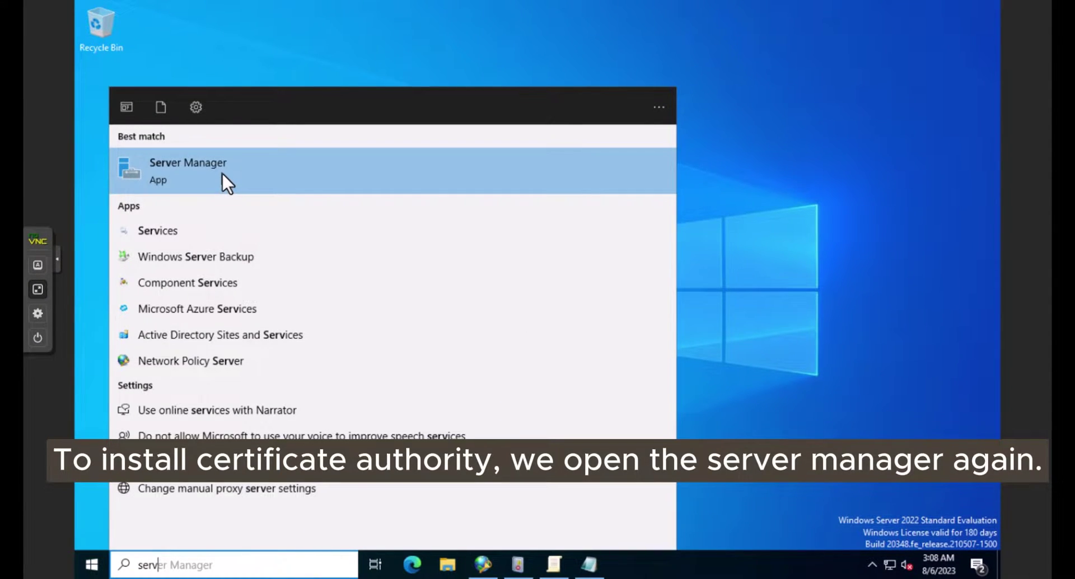
Relaunch Server Manager and start a role-based installation targeting this server.
{"action": "left_click", "coordinate": [222, 172]}
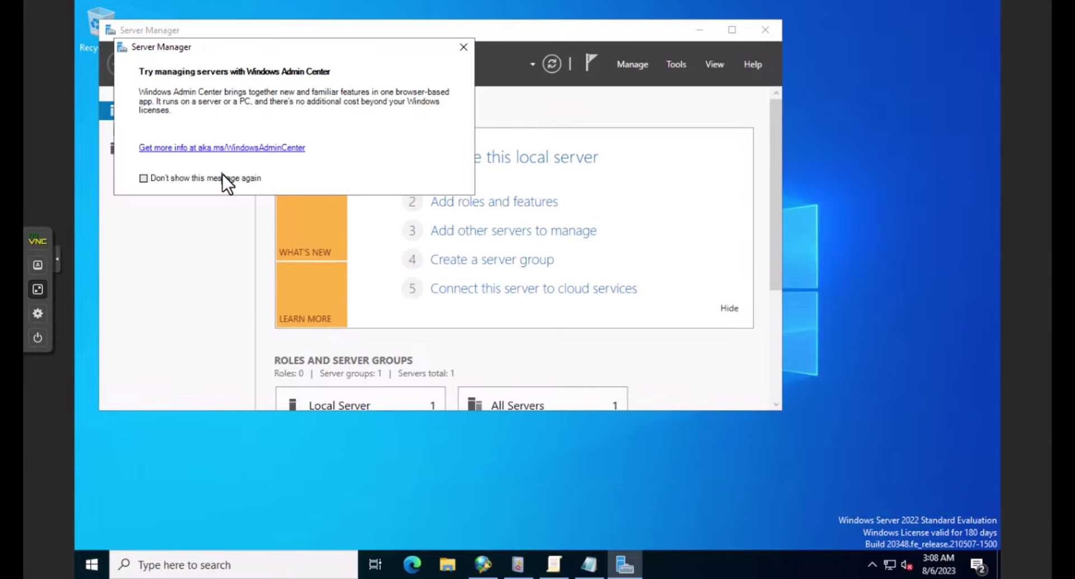
{"action": "left_click", "coordinate": [463, 47]}
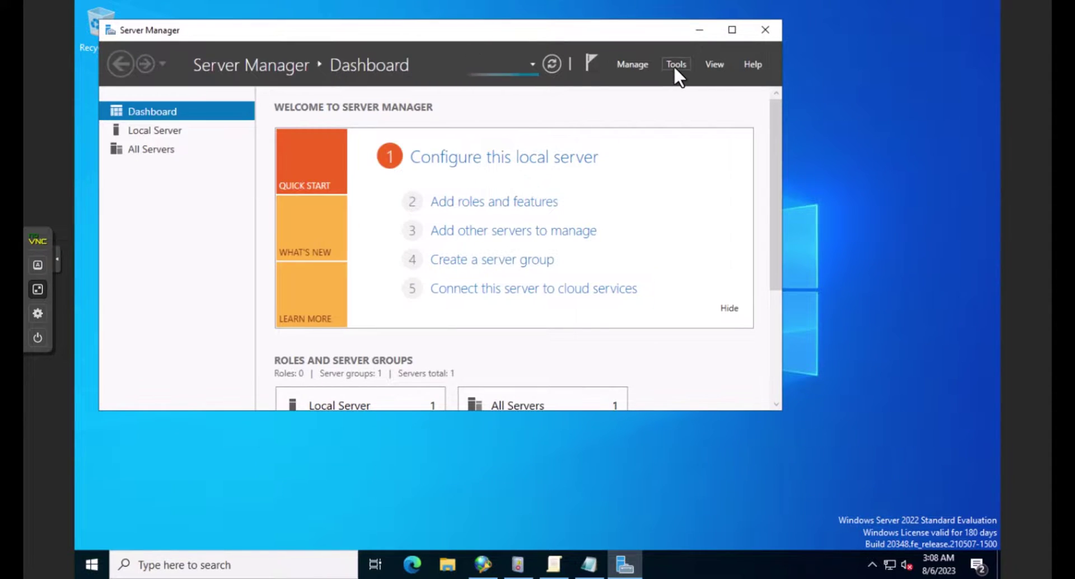
{"action": "left_click_drag", "start_coordinate": [587, 37], "coordinate": [664, 43]}
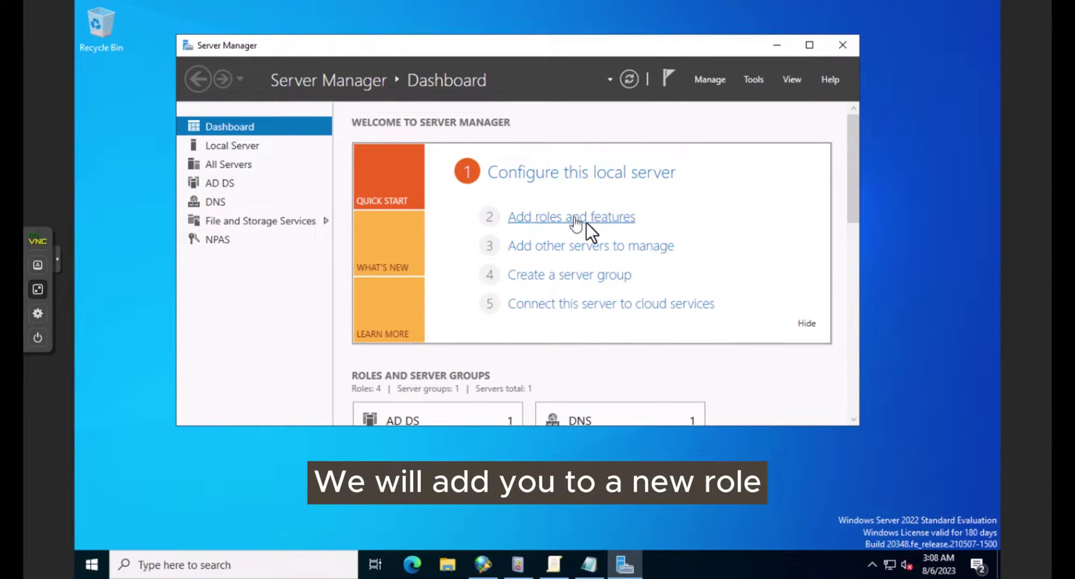
{"action": "left_click", "coordinate": [614, 218]}
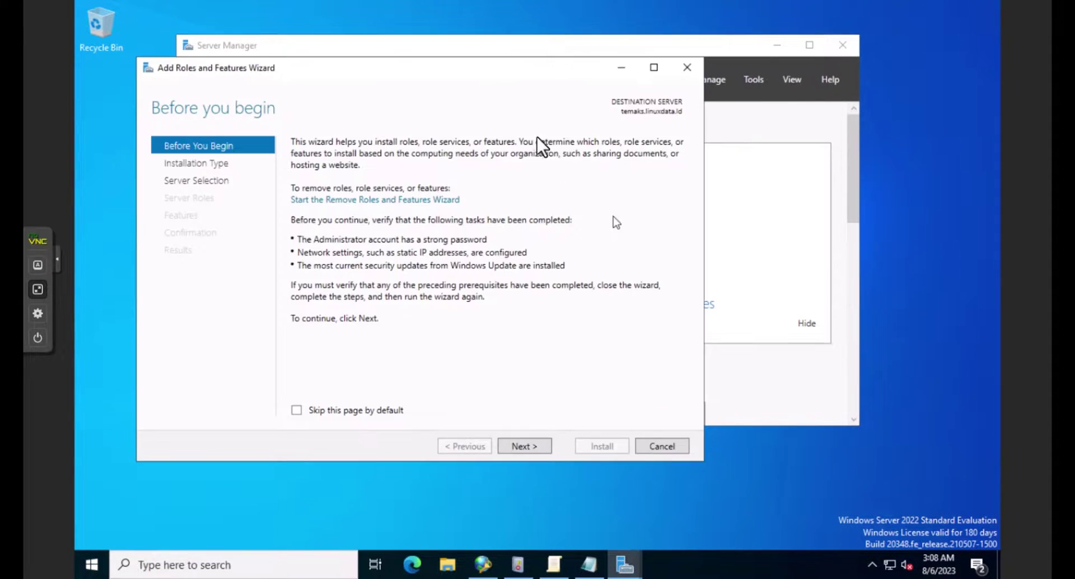
{"action": "left_click", "coordinate": [532, 449]}
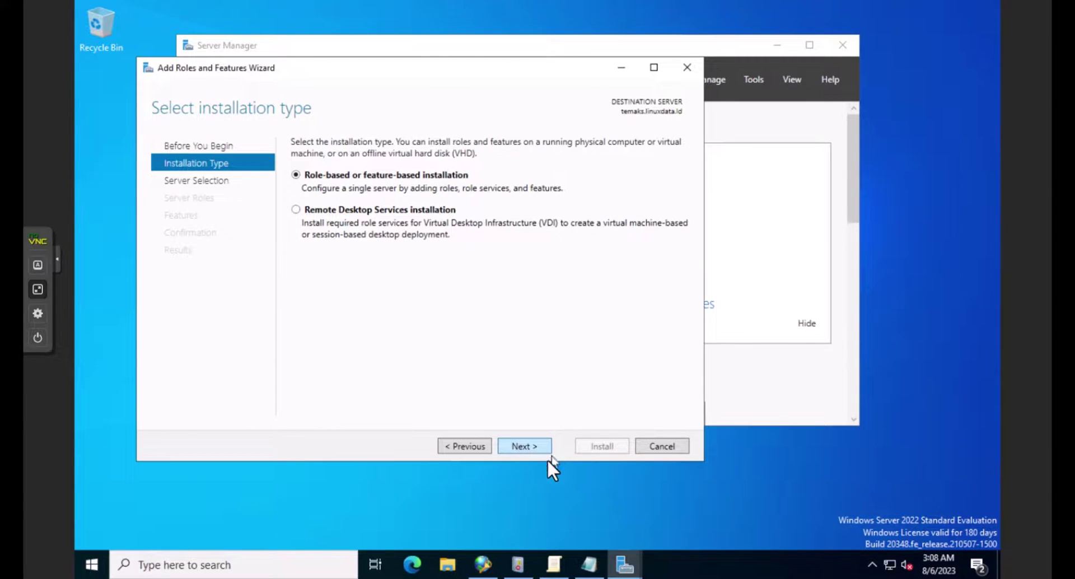
{"action": "left_click", "coordinate": [535, 451]}
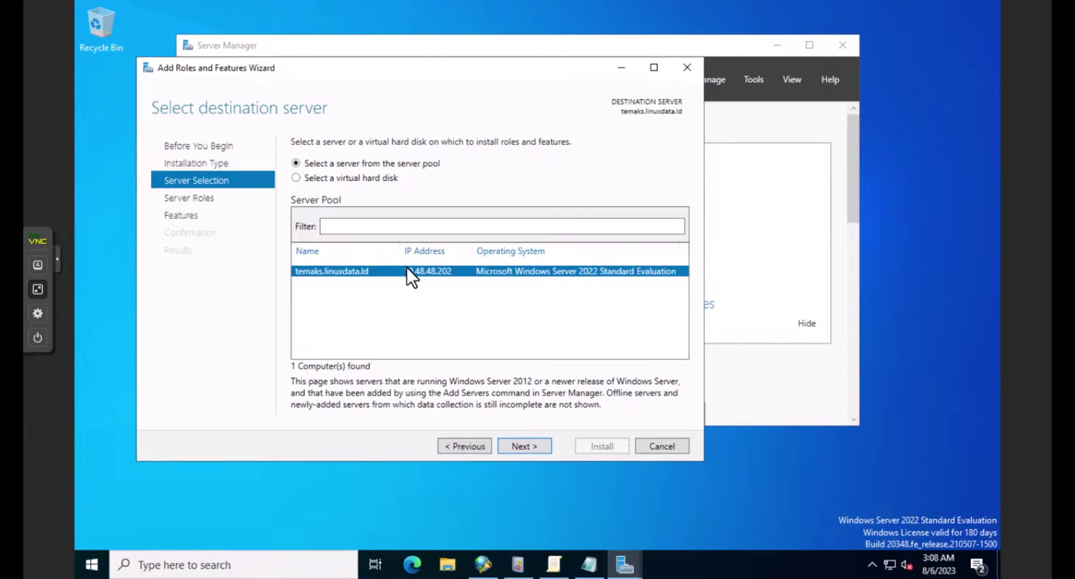
{"action": "left_click", "coordinate": [510, 442]}
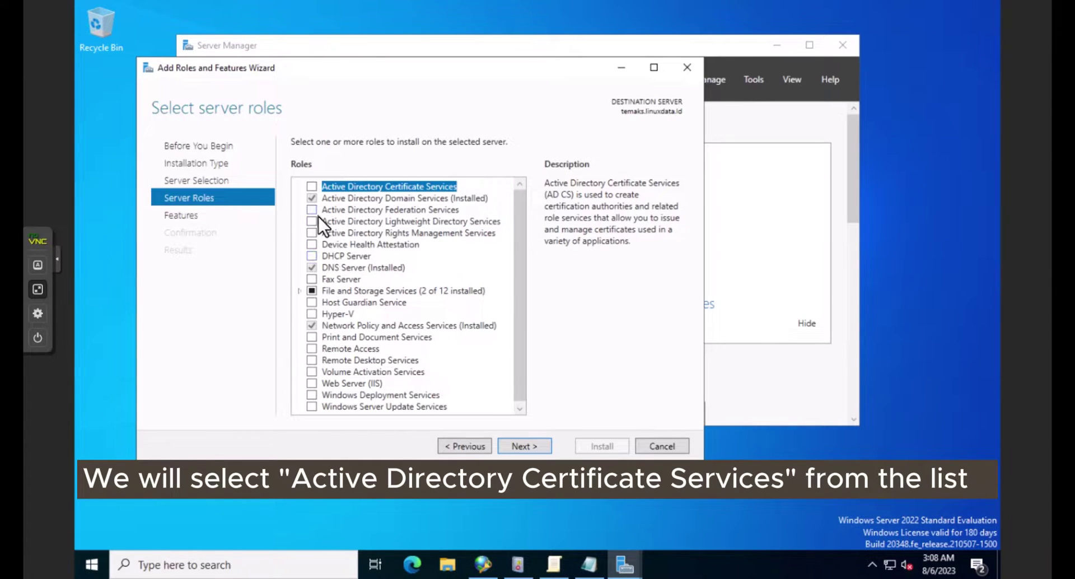
Select Active Directory Certificate Services with its management tools and install it.
{"action": "left_click", "coordinate": [313, 188]}
{"action": "left_click", "coordinate": [469, 391]}
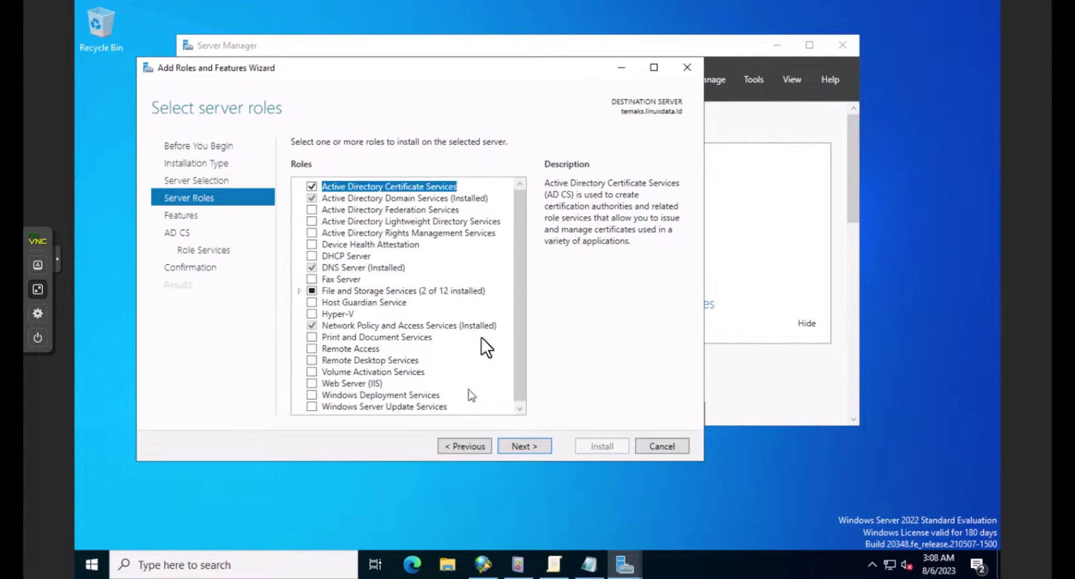
{"action": "left_click", "coordinate": [520, 445]}
{"action": "left_click", "coordinate": [520, 446]}
{"action": "left_click", "coordinate": [520, 446]}
{"action": "left_click", "coordinate": [520, 446]}
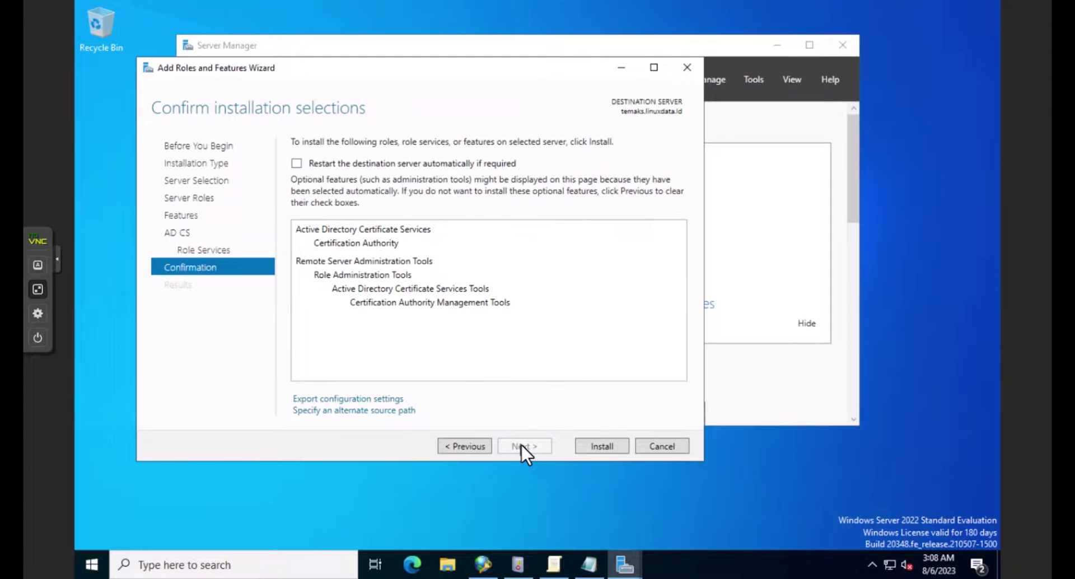
{"action": "left_click", "coordinate": [609, 444]}
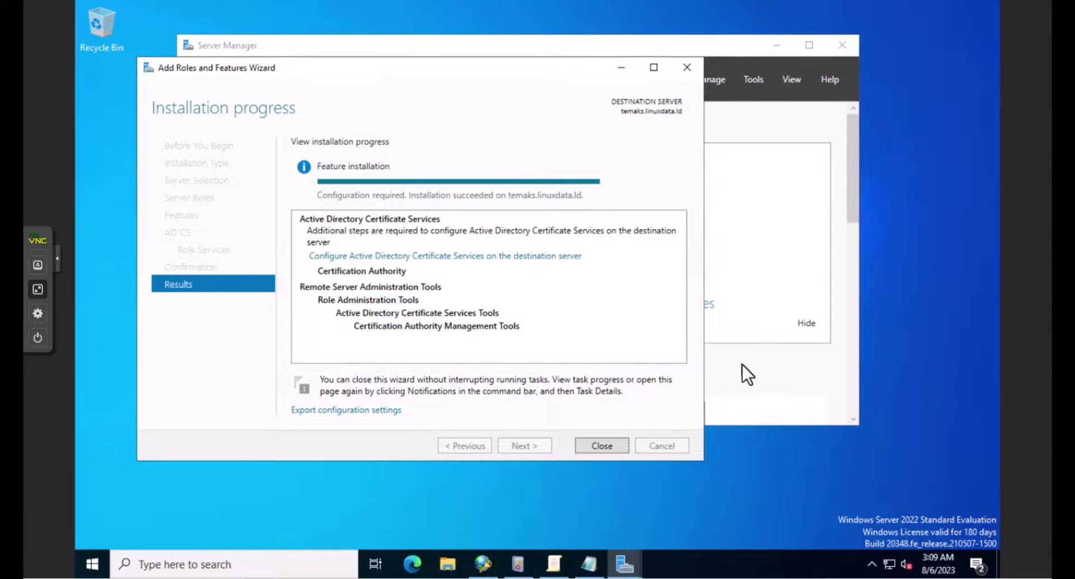
Configure AD CS as an Enterprise Root CA for the Certification Authority service.
{"action": "left_click", "coordinate": [436, 257]}
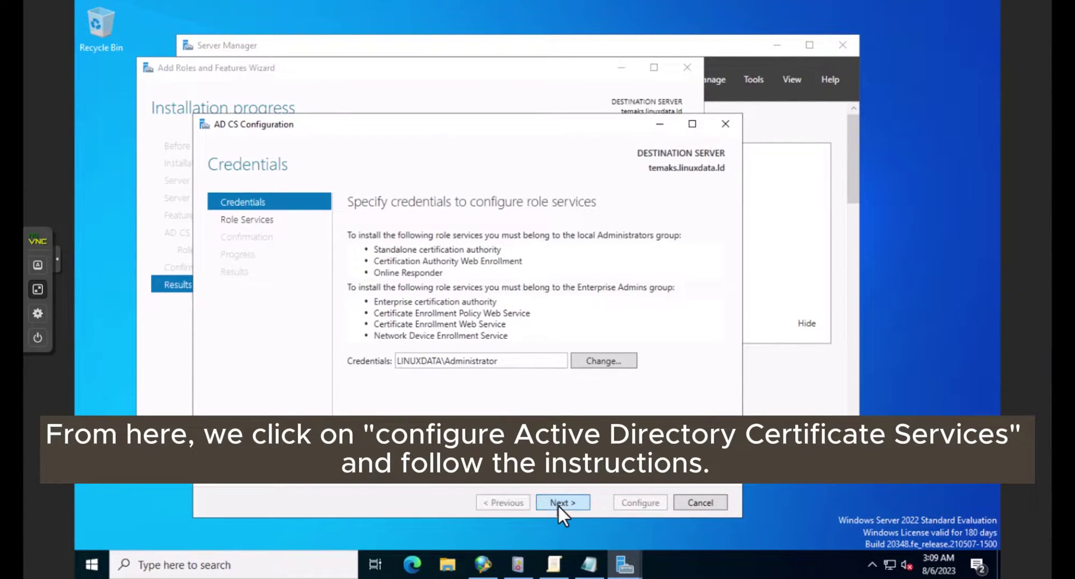
{"action": "left_click", "coordinate": [558, 502]}
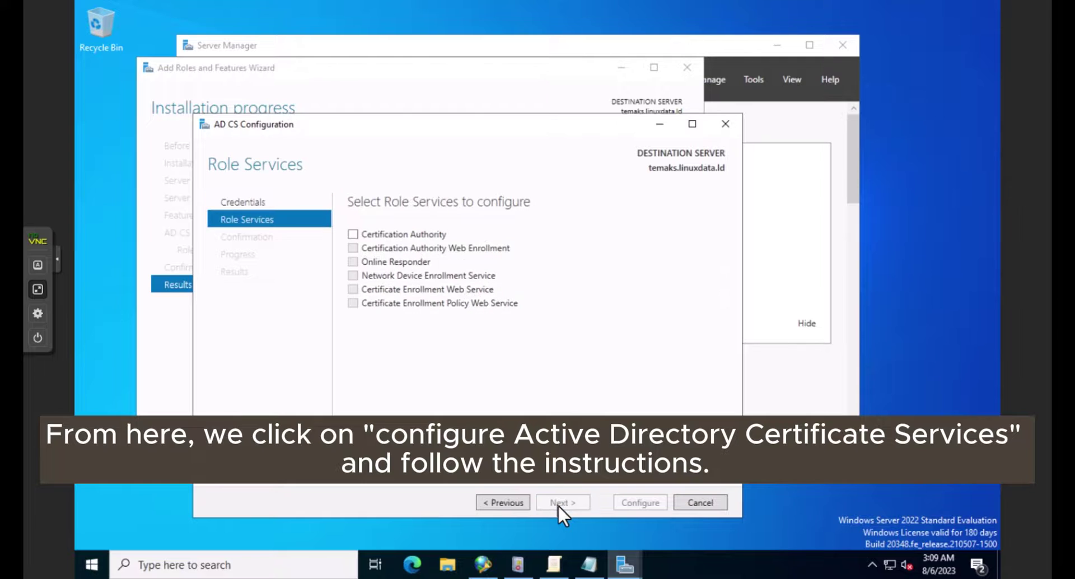
{"action": "left_click", "coordinate": [351, 233]}
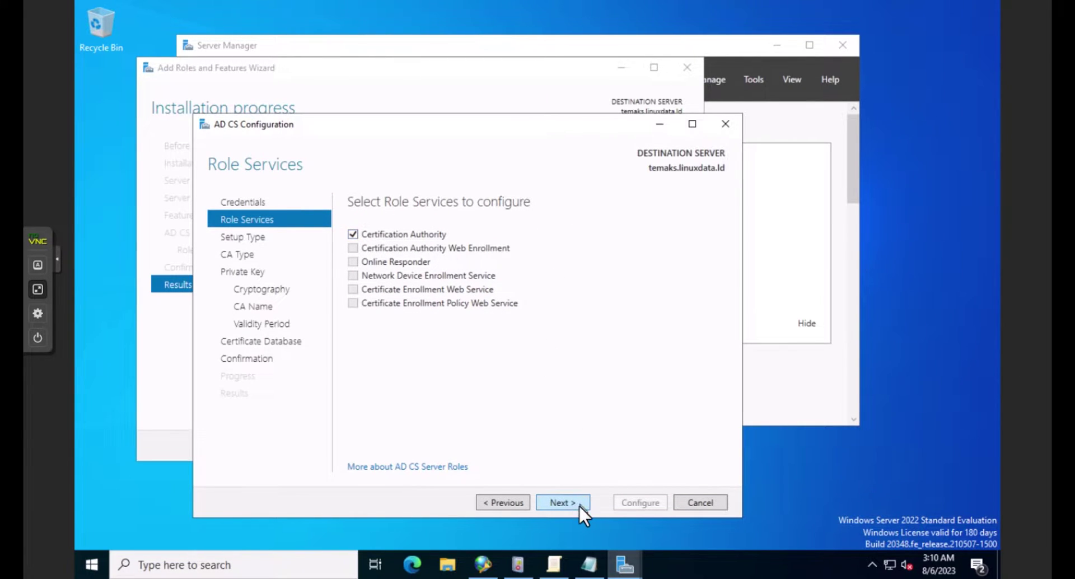
{"action": "left_click", "coordinate": [563, 501]}
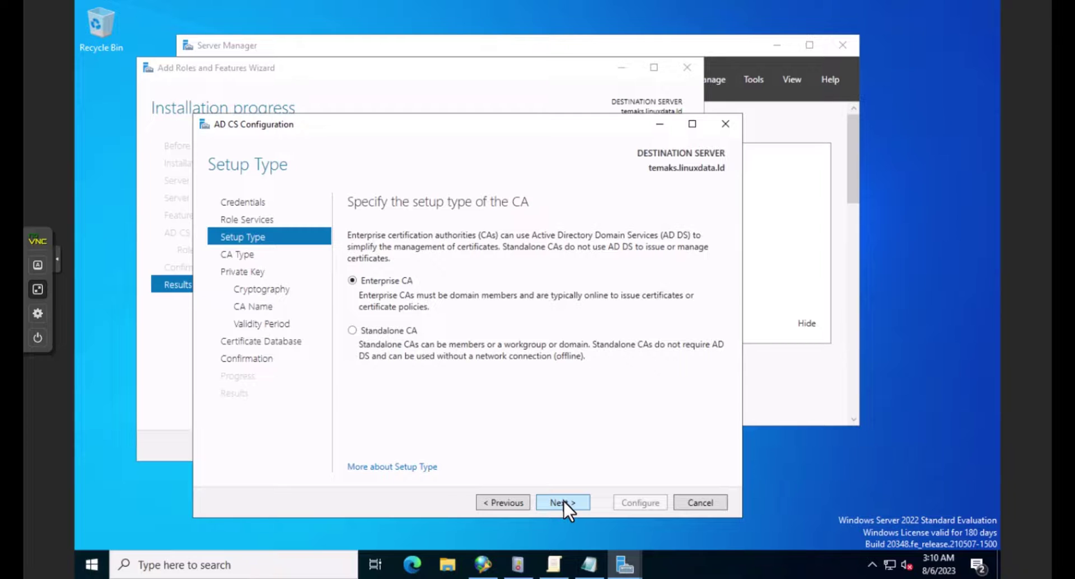
{"action": "left_click", "coordinate": [563, 501]}
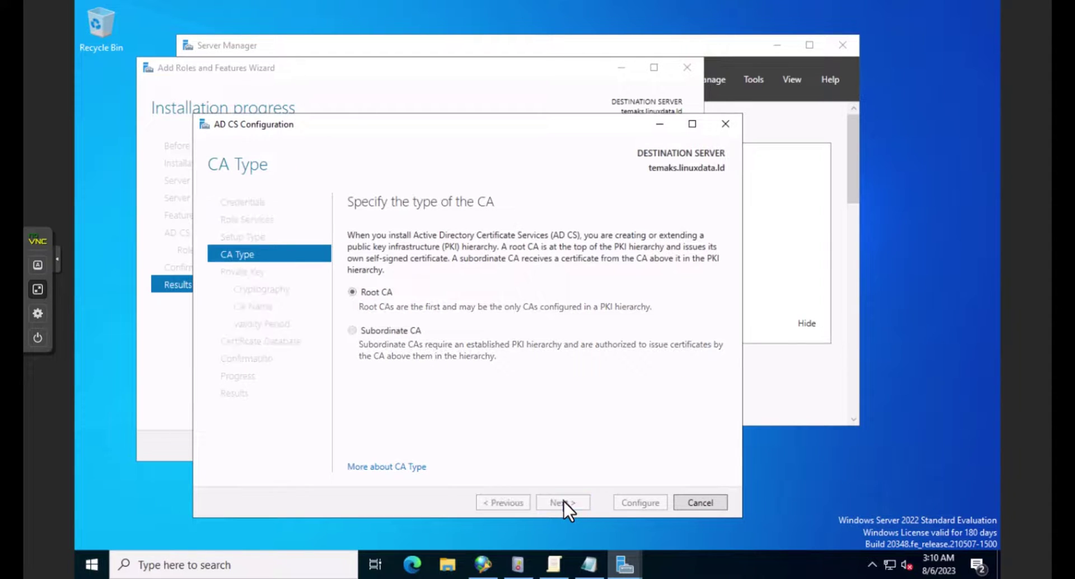
{"action": "left_click", "coordinate": [563, 501]}
{"action": "left_click", "coordinate": [563, 501]}
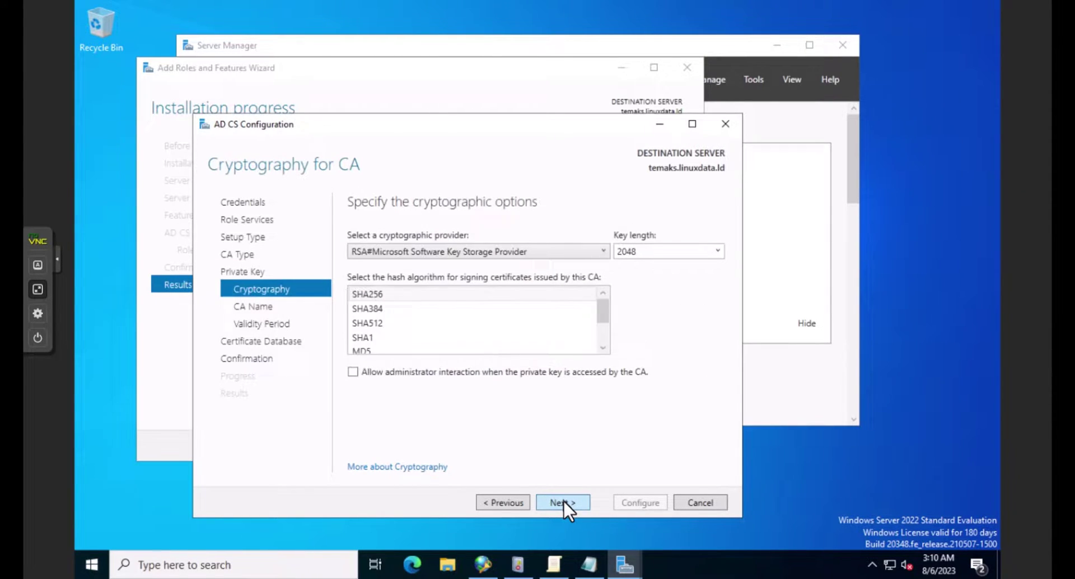
Choose SHA256 hashing, keeping the default provider, CA name, 5-year validity and database locations.
{"action": "left_click", "coordinate": [537, 252]}
{"action": "left_click", "coordinate": [538, 251]}
{"action": "left_click", "coordinate": [385, 292]}
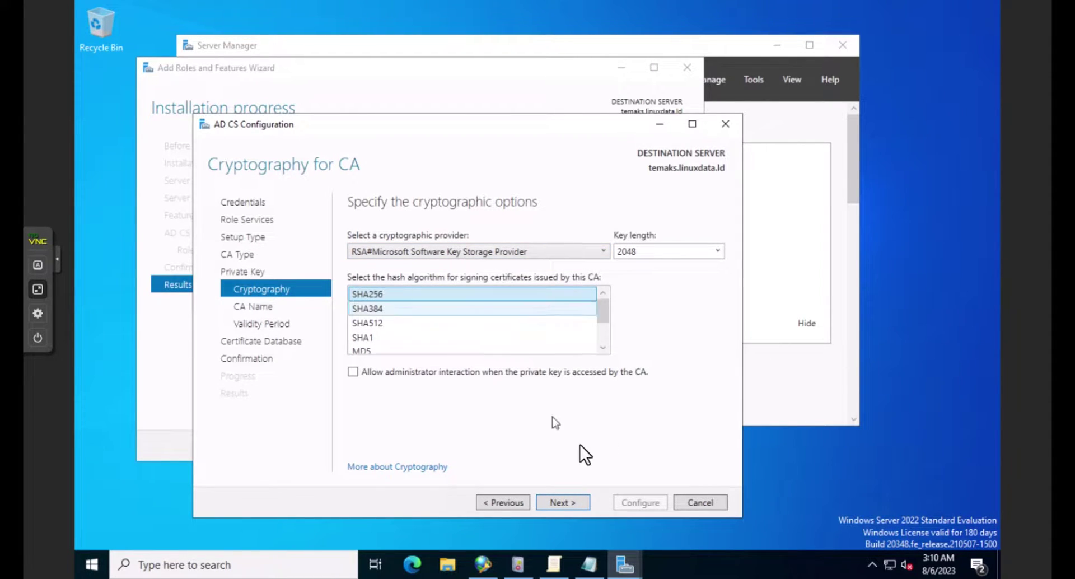
{"action": "left_click", "coordinate": [563, 502]}
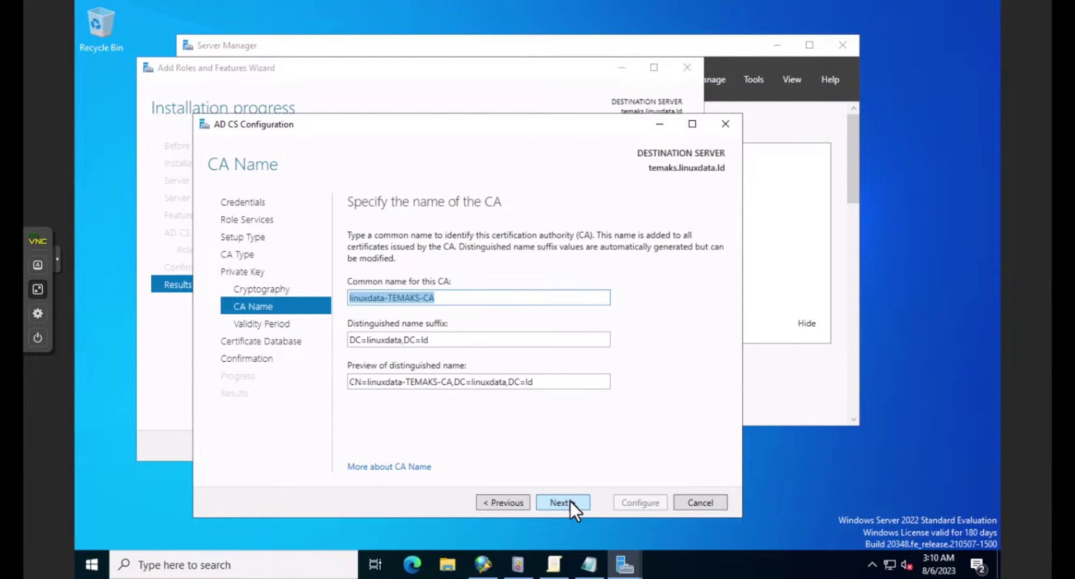
{"action": "left_click", "coordinate": [562, 501]}
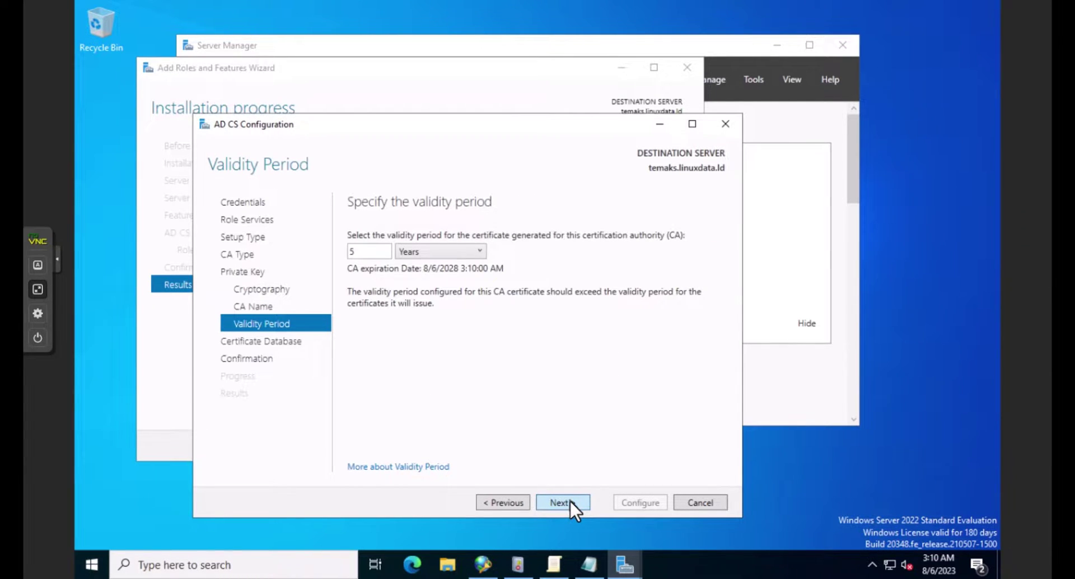
{"action": "left_click", "coordinate": [569, 500]}
{"action": "left_click", "coordinate": [569, 499]}
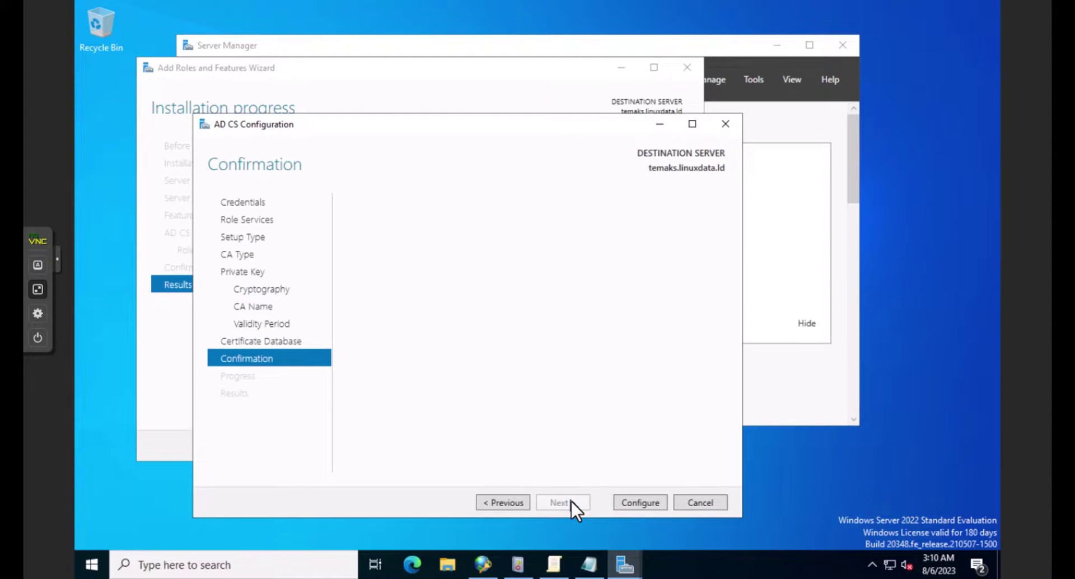
Apply the CA configuration and close both wizards.
{"action": "left_click", "coordinate": [630, 500]}
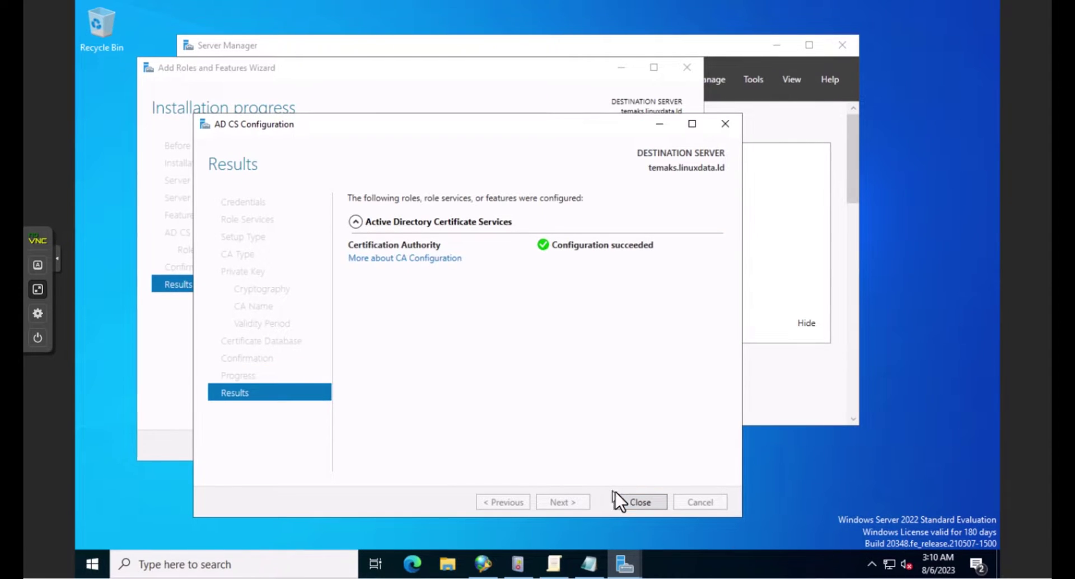
{"action": "left_click", "coordinate": [631, 502]}
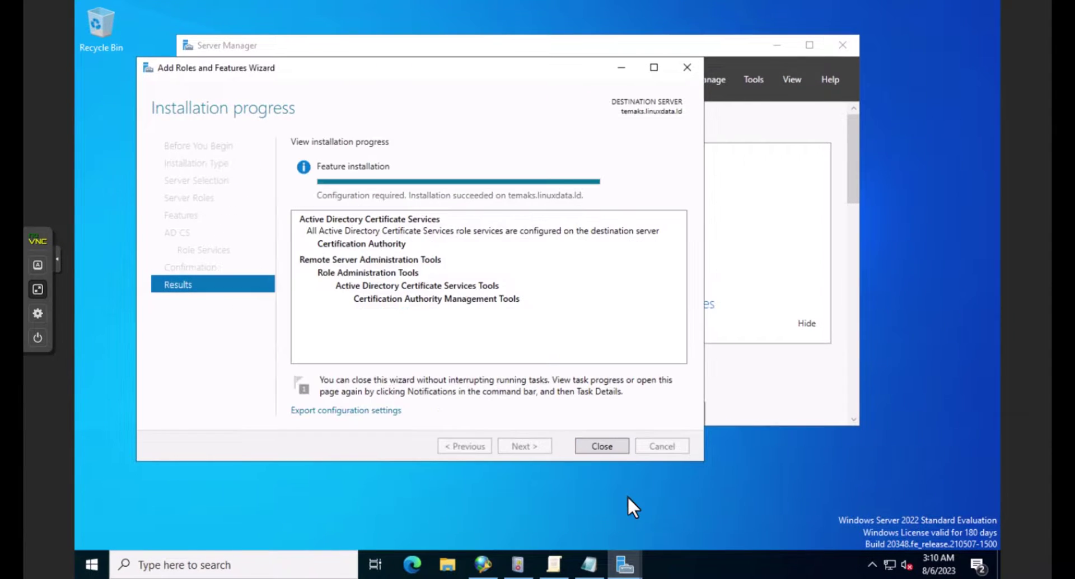
{"action": "left_click", "coordinate": [596, 445]}
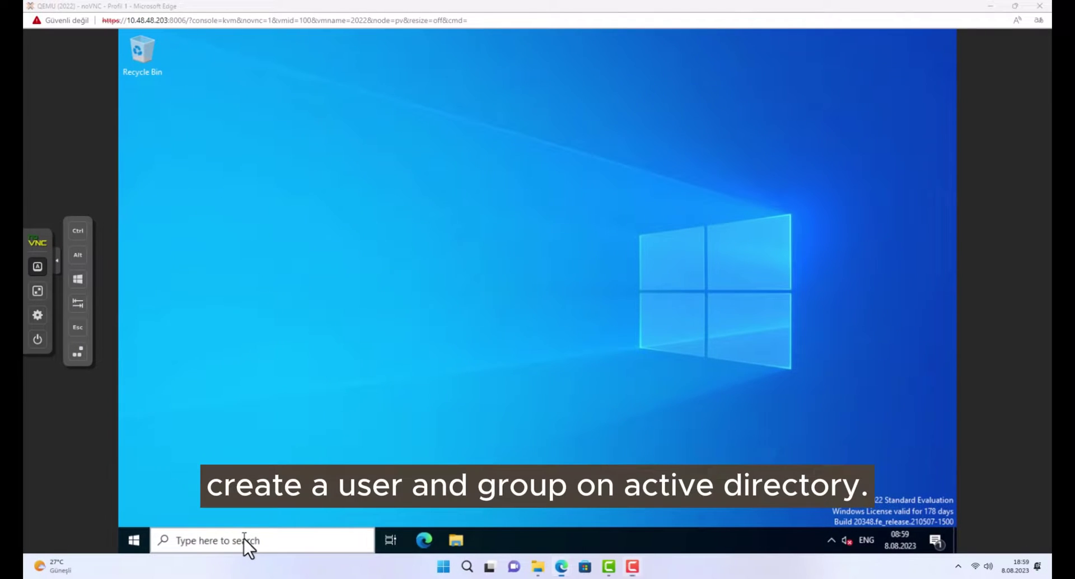
Open Active Directory Users and Computers by searching 'dsa'.
{"action": "left_click", "coordinate": [244, 538]}
{"action": "type", "text": "dsa"}
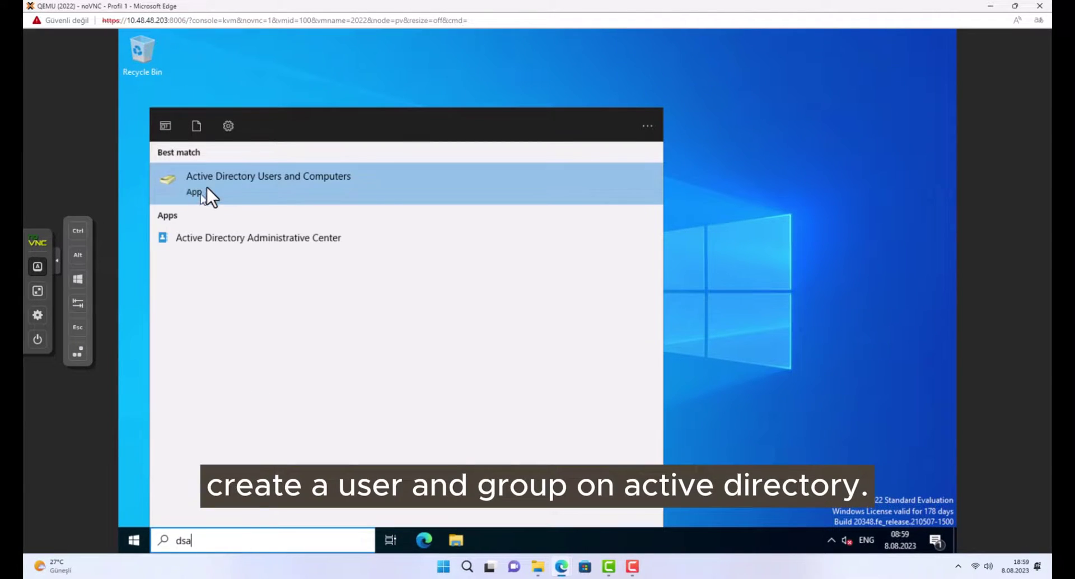
{"action": "left_click", "coordinate": [207, 182]}
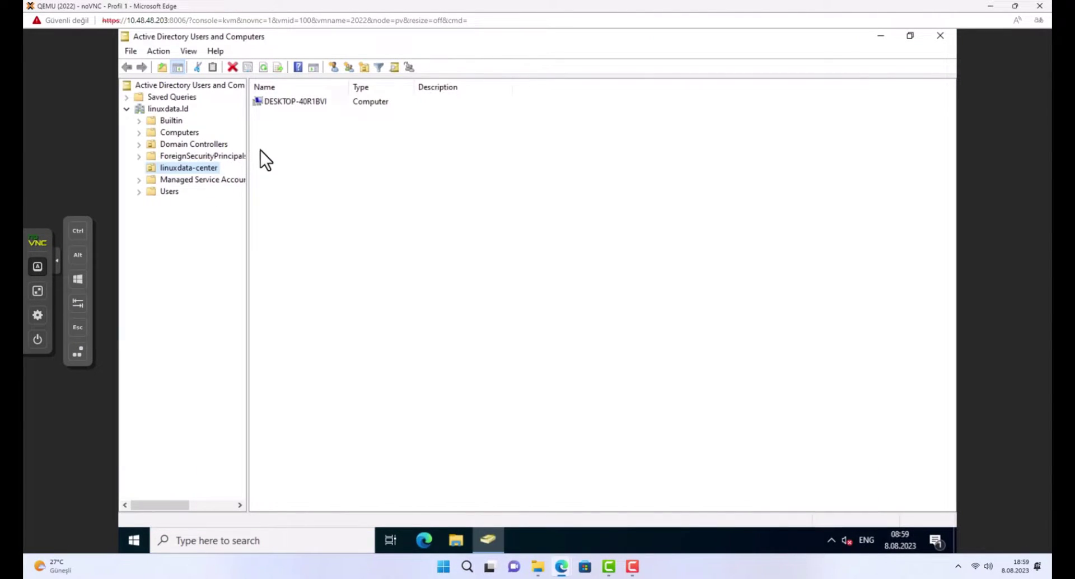
Start a new user in linuxdata-center named user1 with logon name user1.
{"action": "left_click", "coordinate": [356, 198]}
{"action": "right_click", "coordinate": [291, 173]}
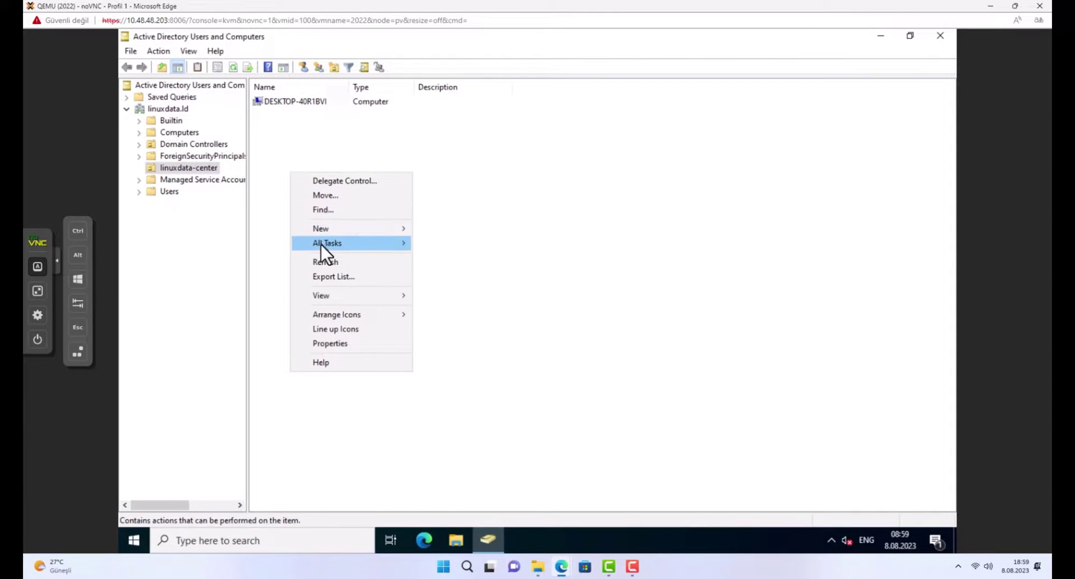
{"action": "mouse_move", "coordinate": [321, 234]}
{"action": "left_click", "coordinate": [448, 362]}
{"action": "left_click_drag", "start_coordinate": [260, 48], "coordinate": [586, 192]}
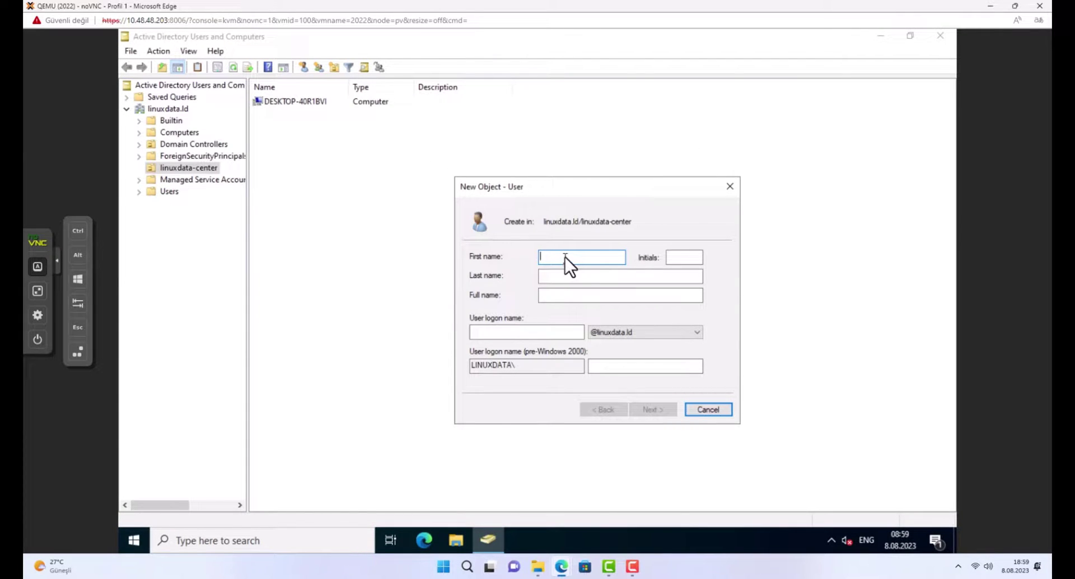
{"action": "type", "text": "user"}
{"action": "left_click", "coordinate": [552, 330]}
{"action": "type", "text": "user1"}
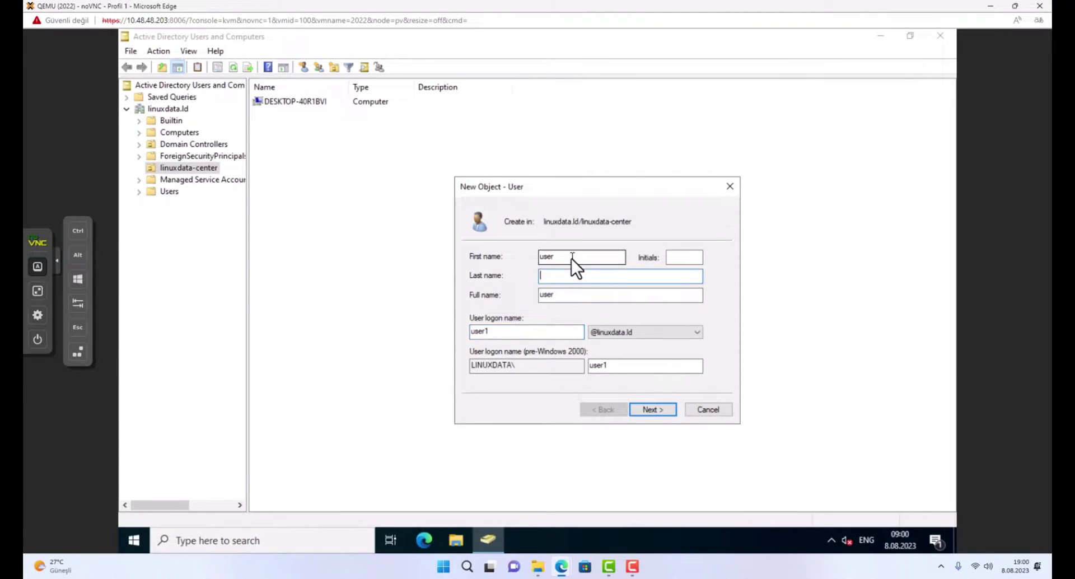
{"action": "left_click", "coordinate": [572, 257]}
{"action": "type", "text": "1"}
Make the password never expire and unchangeable by the user, enter it, and create the account.
{"action": "left_click", "coordinate": [664, 410]}
{"action": "left_click", "coordinate": [507, 300]}
{"action": "left_click", "coordinate": [509, 315]}
{"action": "left_click", "coordinate": [499, 331]}
{"action": "left_click", "coordinate": [583, 259]}
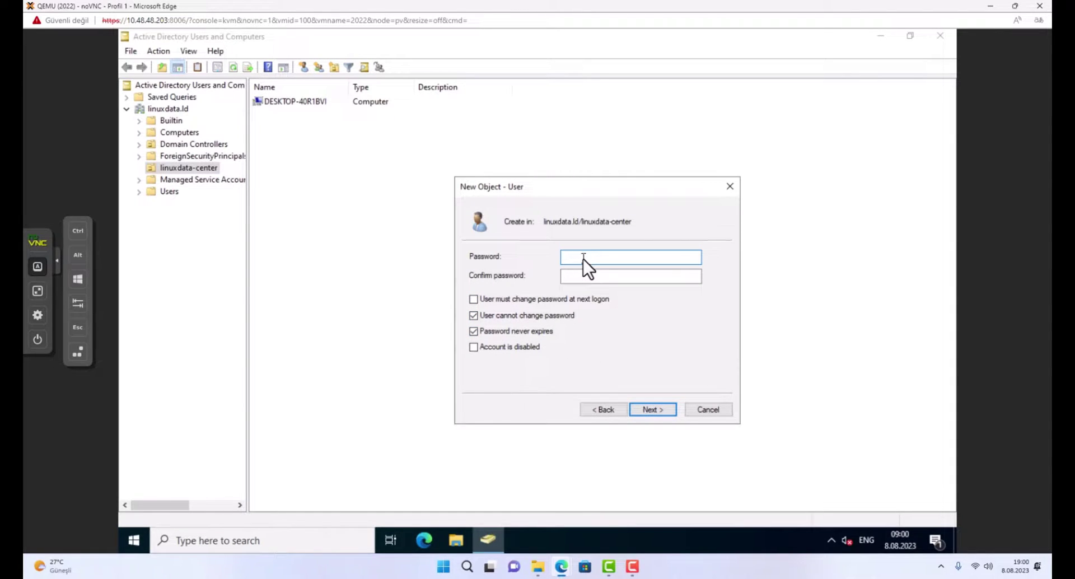
{"action": "type", "text": "123"}
{"action": "left_click", "coordinate": [581, 275]}
{"action": "type", "text": "123"}
{"action": "left_click", "coordinate": [654, 409]}
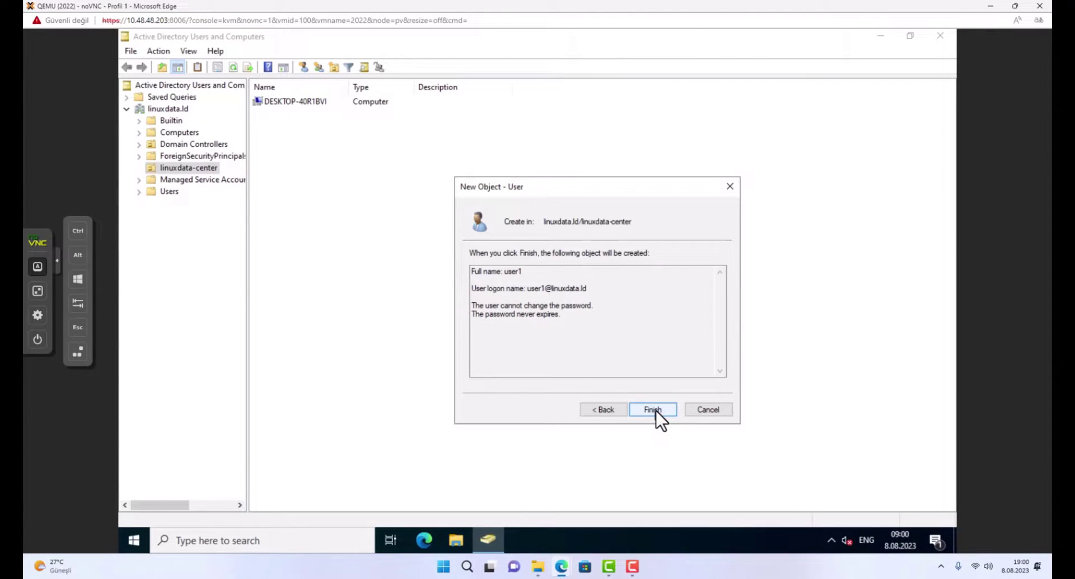
{"action": "left_click", "coordinate": [656, 411]}
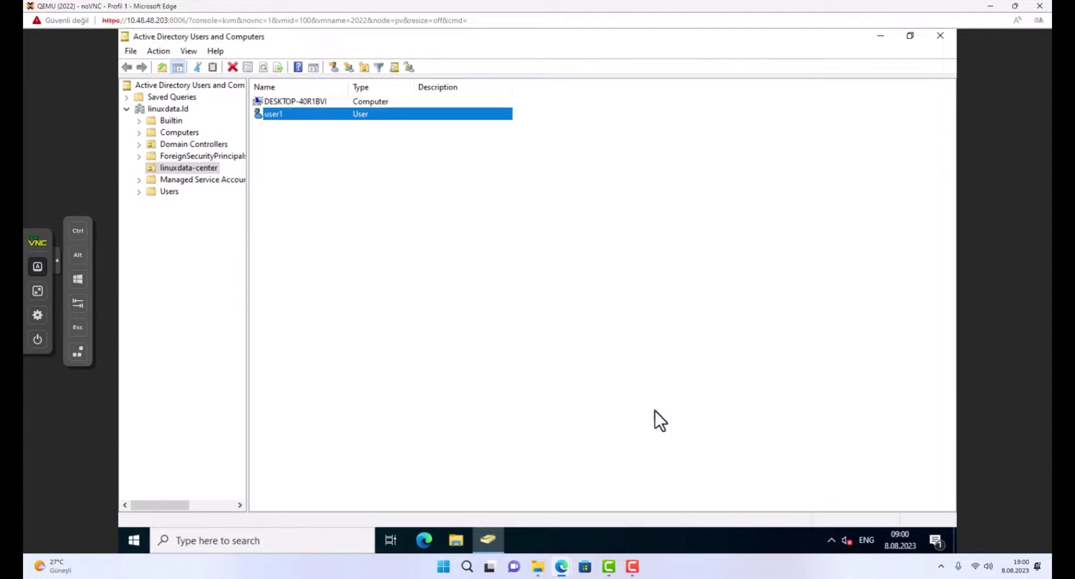
Create a new group named wifi_users in linuxdata-center.
{"action": "right_click", "coordinate": [365, 203]}
{"action": "mouse_move", "coordinate": [439, 258]}
{"action": "left_click", "coordinate": [521, 288]}
{"action": "type", "text": "w"}
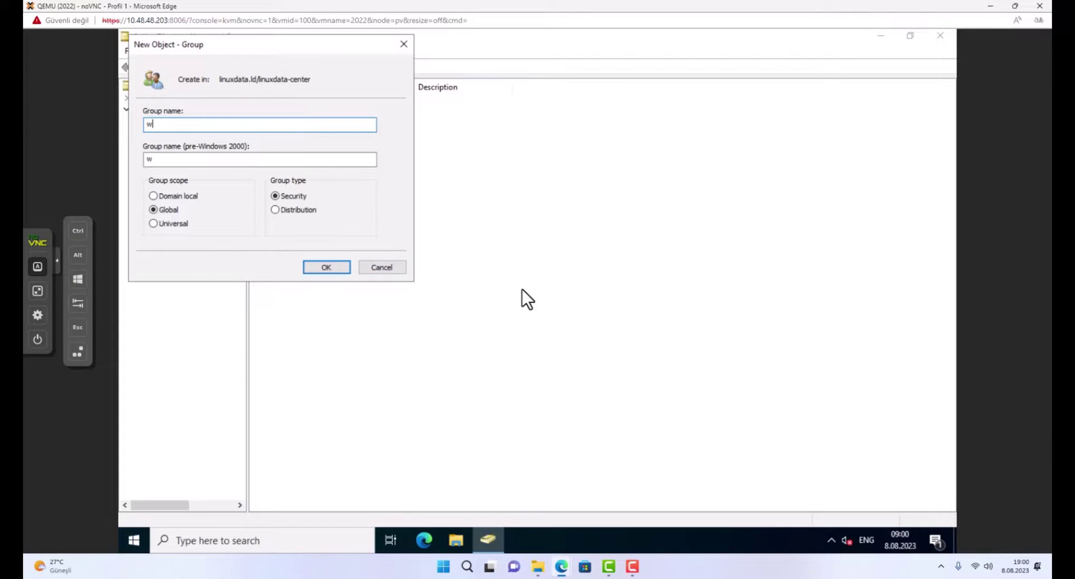
{"action": "type", "text": "ifi_users"}
{"action": "left_click_drag", "start_coordinate": [344, 44], "coordinate": [470, 130]}
{"action": "left_click", "coordinate": [454, 351]}
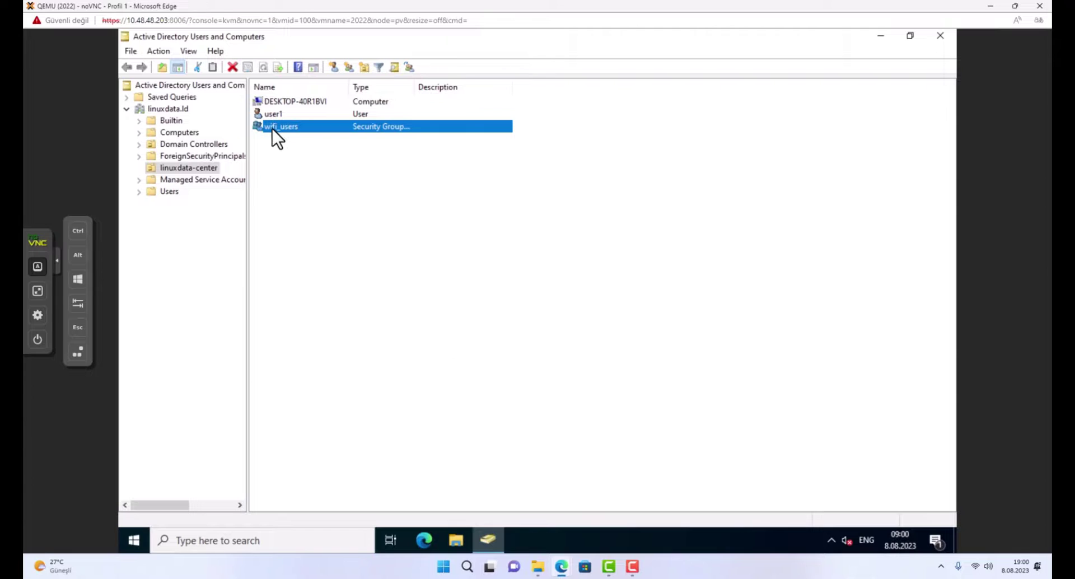
Add user1 as a member of wifi_users, apply, and minimize the console.
{"action": "double_click", "coordinate": [270, 128]}
{"action": "left_click", "coordinate": [461, 159]}
{"action": "left_click", "coordinate": [446, 375]}
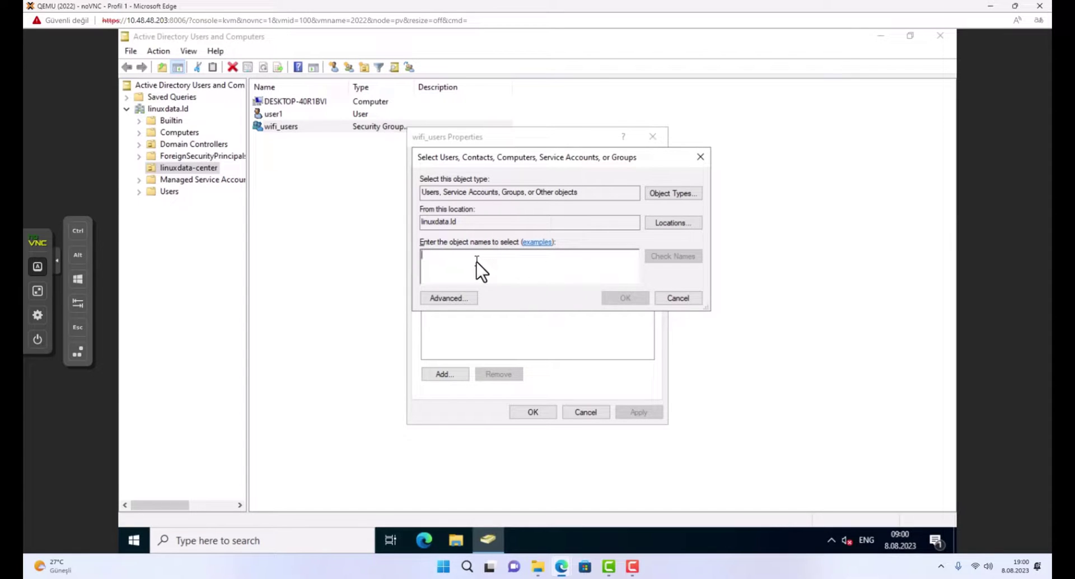
{"action": "type", "text": "user1"}
{"action": "key", "text": "Return"}
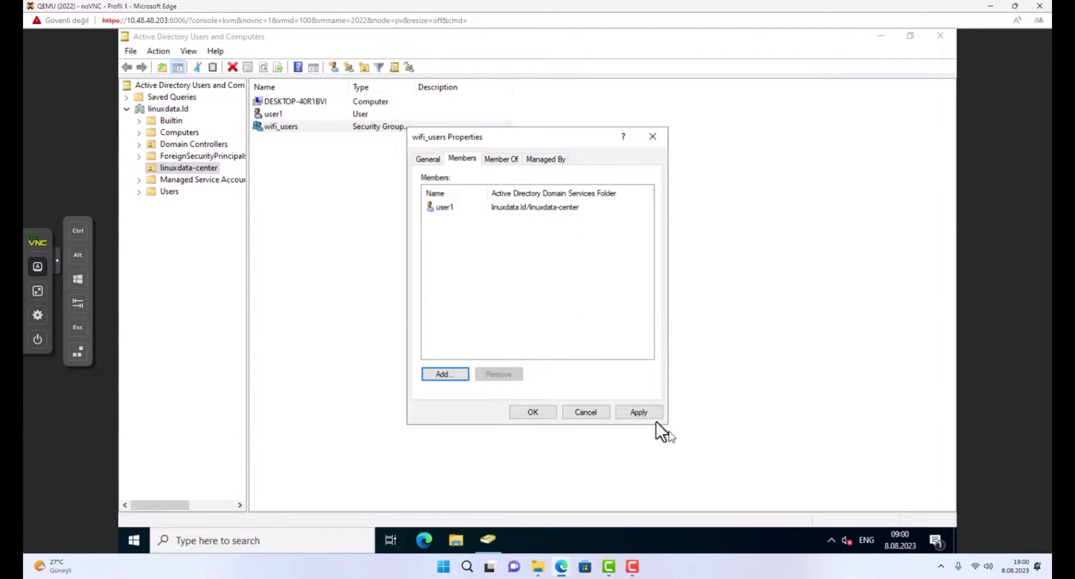
{"action": "left_click", "coordinate": [650, 415]}
{"action": "left_click", "coordinate": [539, 412]}
{"action": "left_click", "coordinate": [880, 36]}
Restore Active Directory Users and Computers and open user1's properties.
{"action": "left_click", "coordinate": [314, 539]}
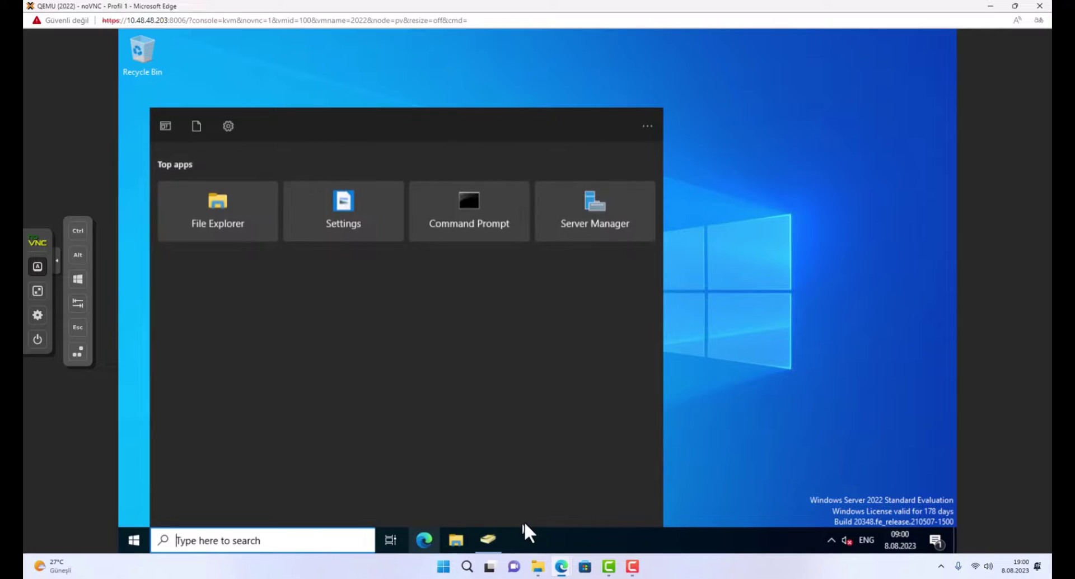
{"action": "left_click", "coordinate": [488, 539]}
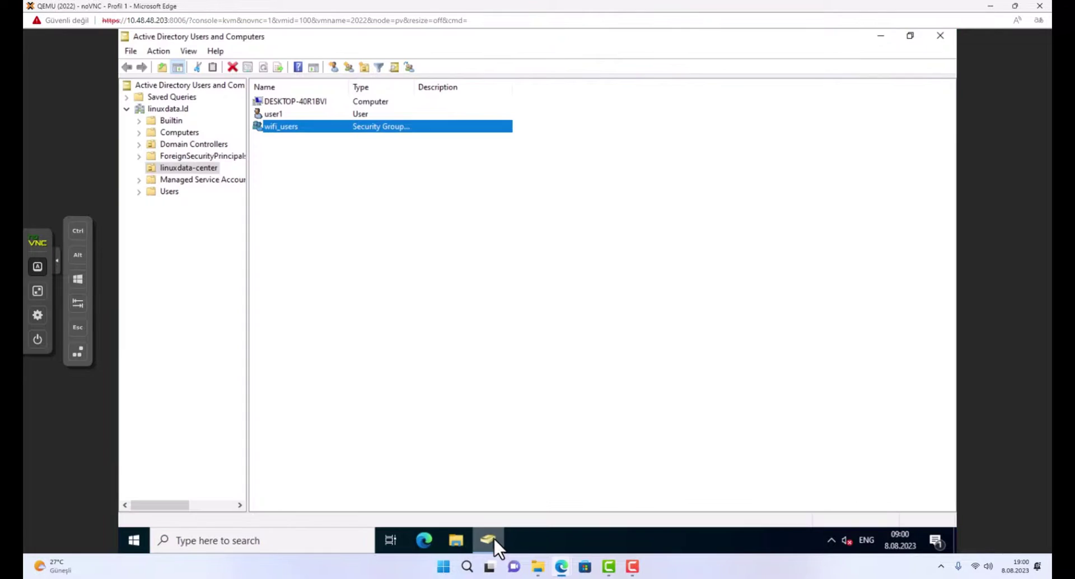
{"action": "double_click", "coordinate": [287, 129]}
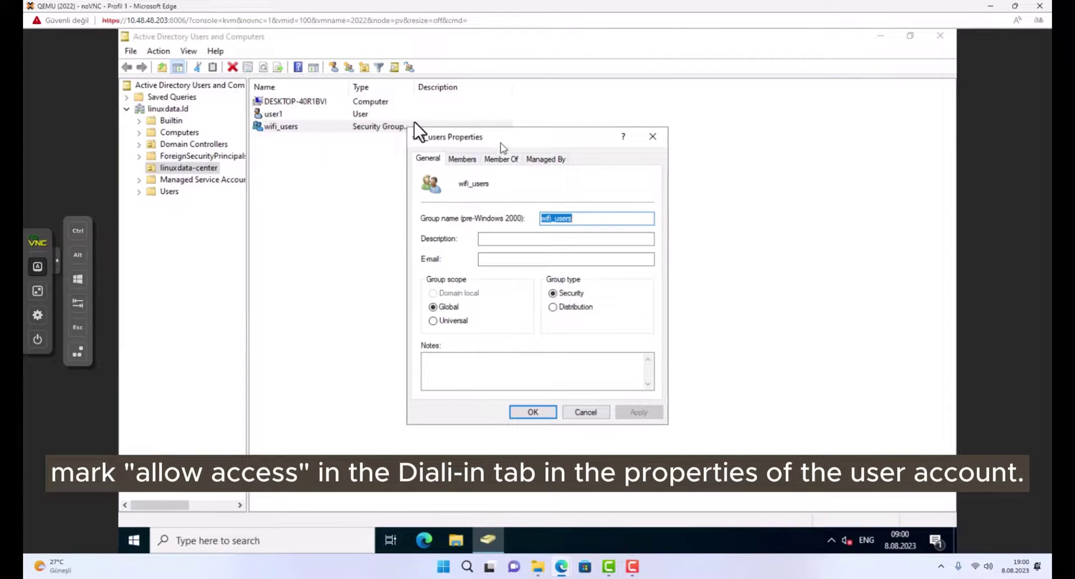
{"action": "left_click", "coordinate": [288, 125]}
{"action": "double_click", "coordinate": [282, 115]}
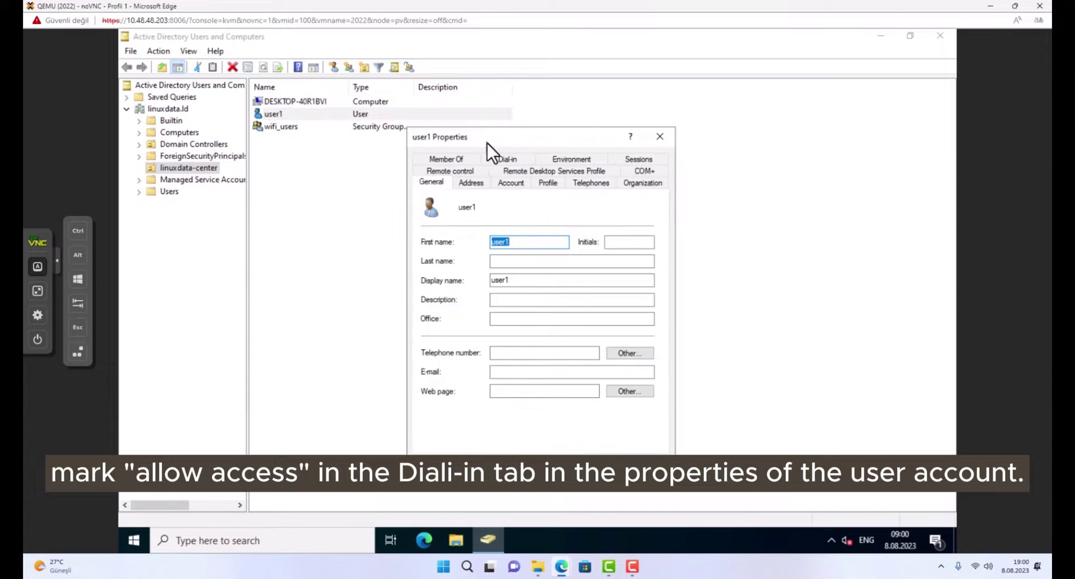
{"action": "left_click_drag", "start_coordinate": [487, 142], "coordinate": [509, 136]}
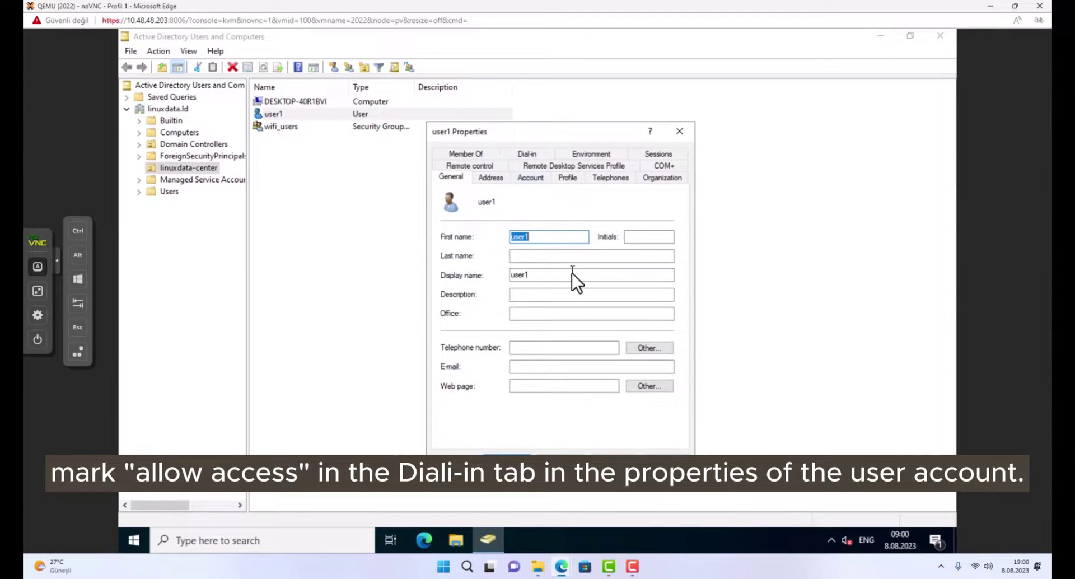
Set user1's dial-in network access permission to Allow access and apply it.
{"action": "left_click", "coordinate": [533, 151]}
{"action": "left_click", "coordinate": [533, 153]}
{"action": "left_click", "coordinate": [529, 153]}
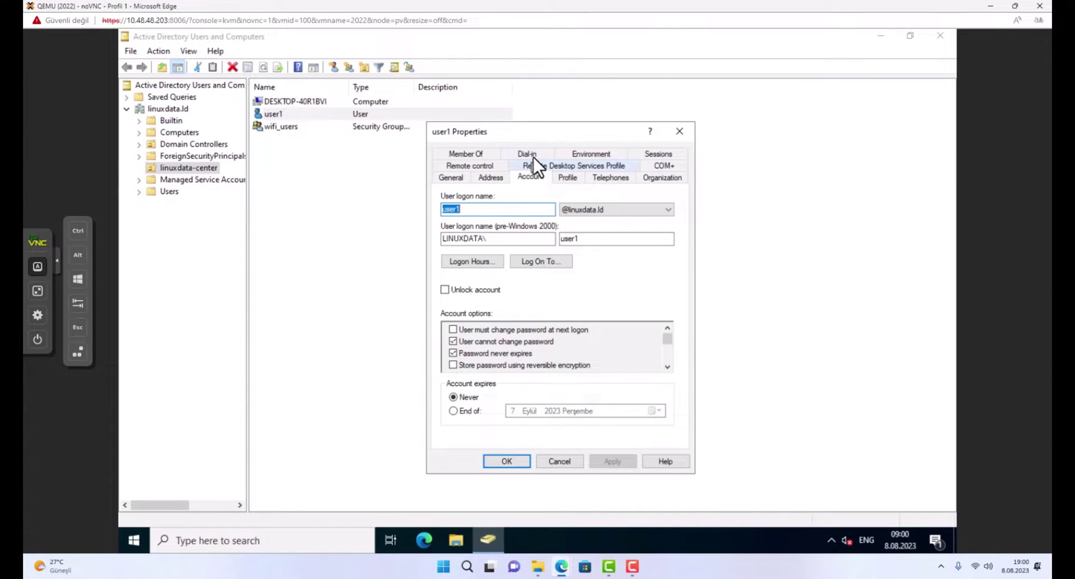
{"action": "left_click", "coordinate": [532, 156]}
{"action": "left_click", "coordinate": [473, 213]}
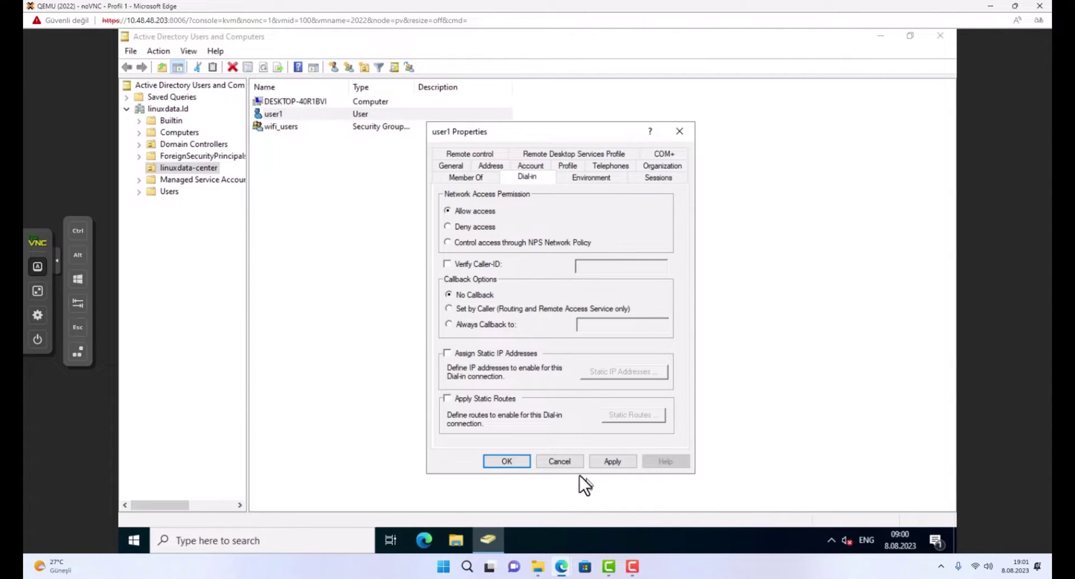
{"action": "left_click", "coordinate": [611, 461]}
{"action": "left_click", "coordinate": [506, 461]}
{"action": "left_click", "coordinate": [230, 541]}
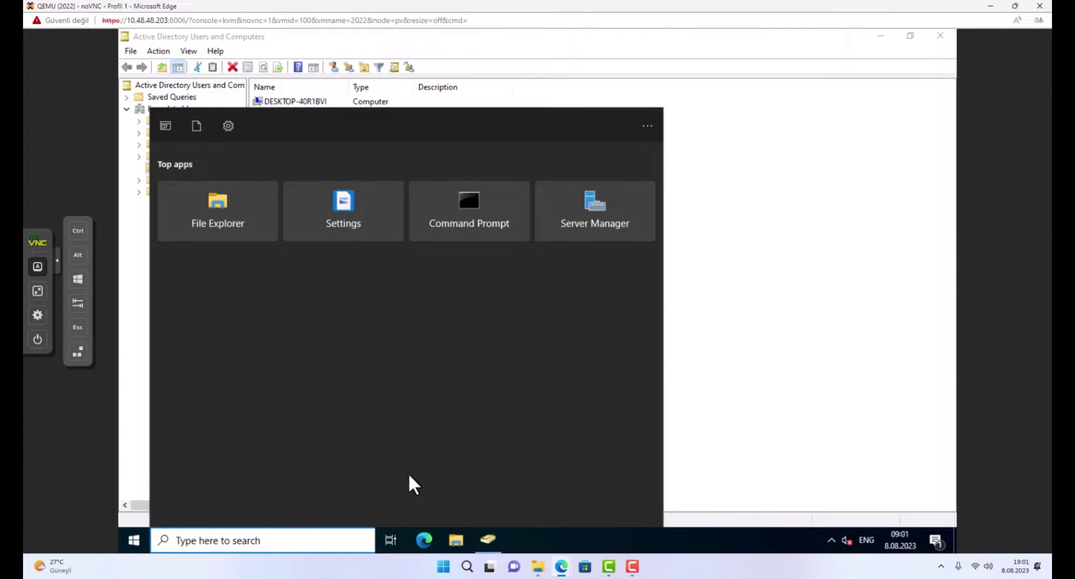
Launch Network Policy Server and choose the RADIUS server for 802.1X Wireless or Wired Connections scenario.
{"action": "left_click", "coordinate": [582, 210]}
{"action": "left_click", "coordinate": [455, 50]}
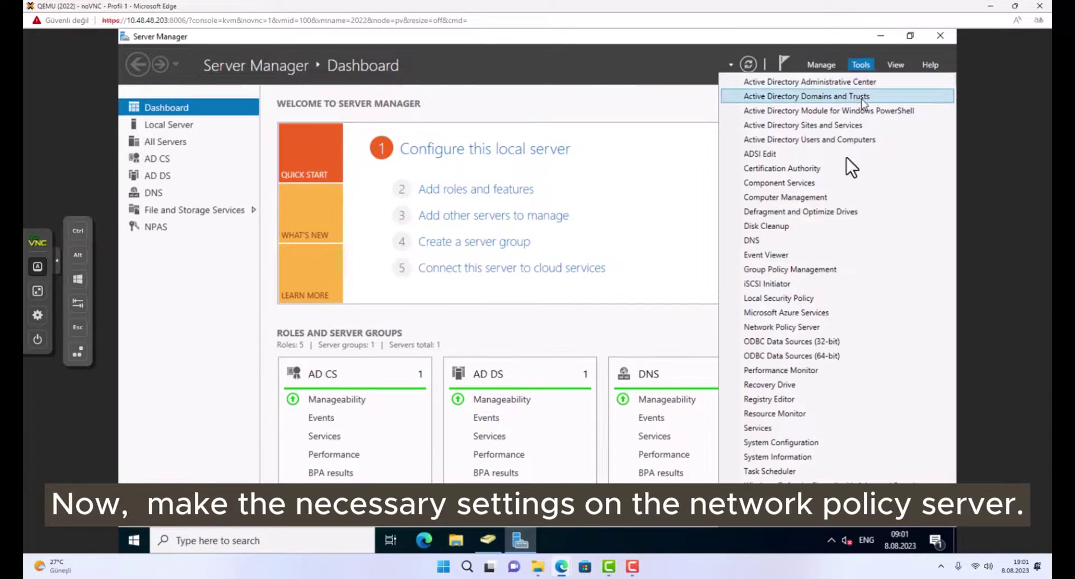
{"action": "left_click", "coordinate": [785, 328]}
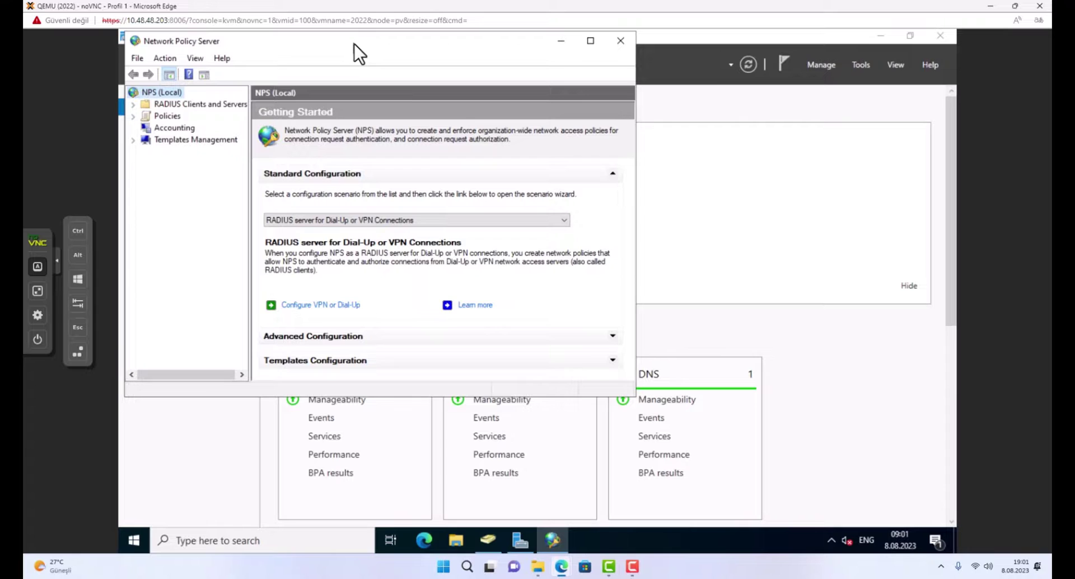
{"action": "double_click", "coordinate": [355, 44]}
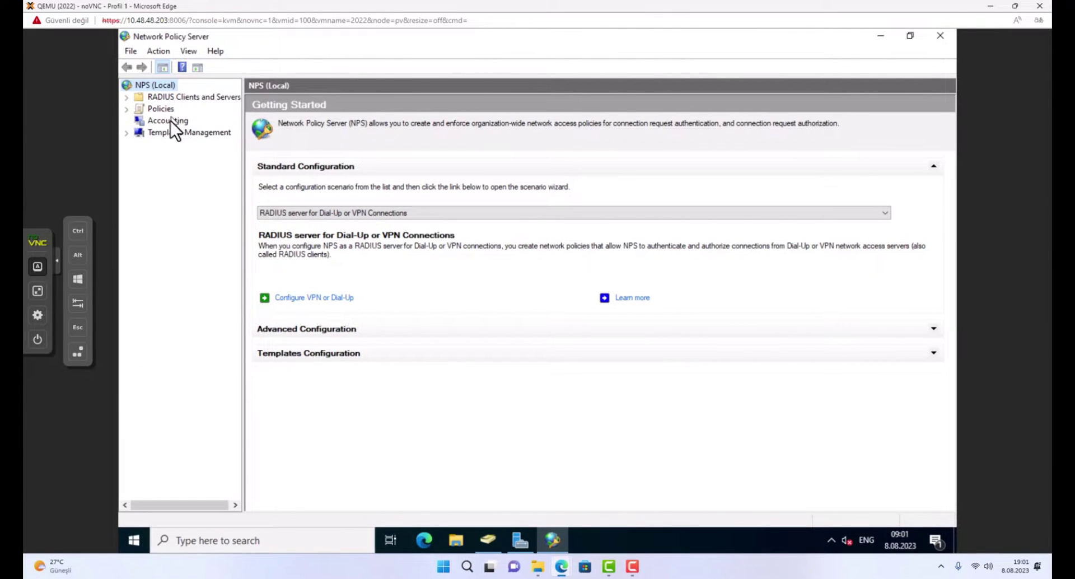
{"action": "left_click", "coordinate": [182, 98]}
{"action": "left_click", "coordinate": [156, 86]}
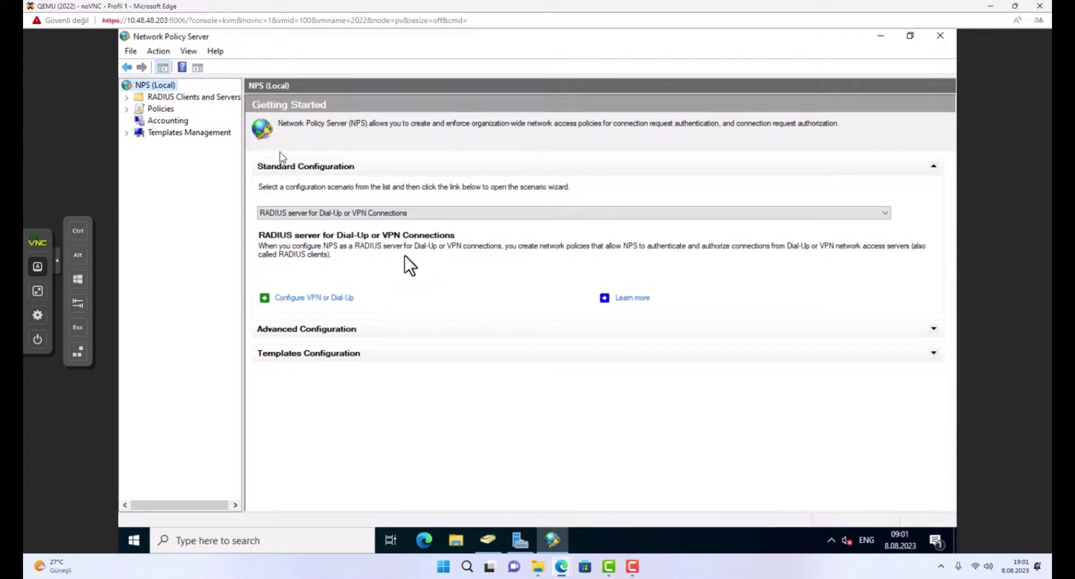
{"action": "left_click", "coordinate": [339, 216]}
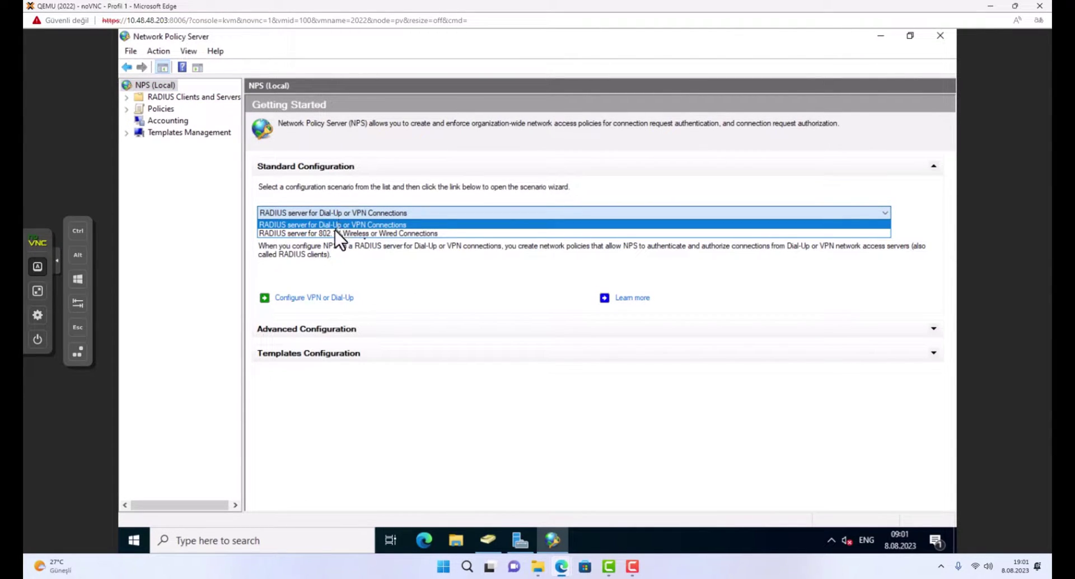
{"action": "left_click", "coordinate": [330, 234]}
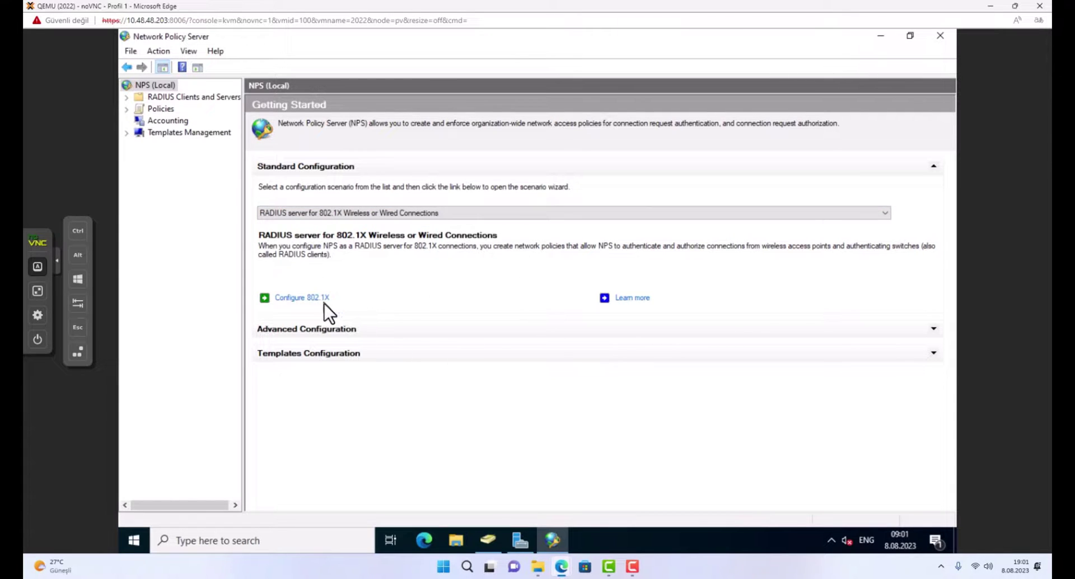
Start the 802.1X wizard with Secure Wireless Connections and advance to the RADIUS clients step.
{"action": "left_click", "coordinate": [308, 297]}
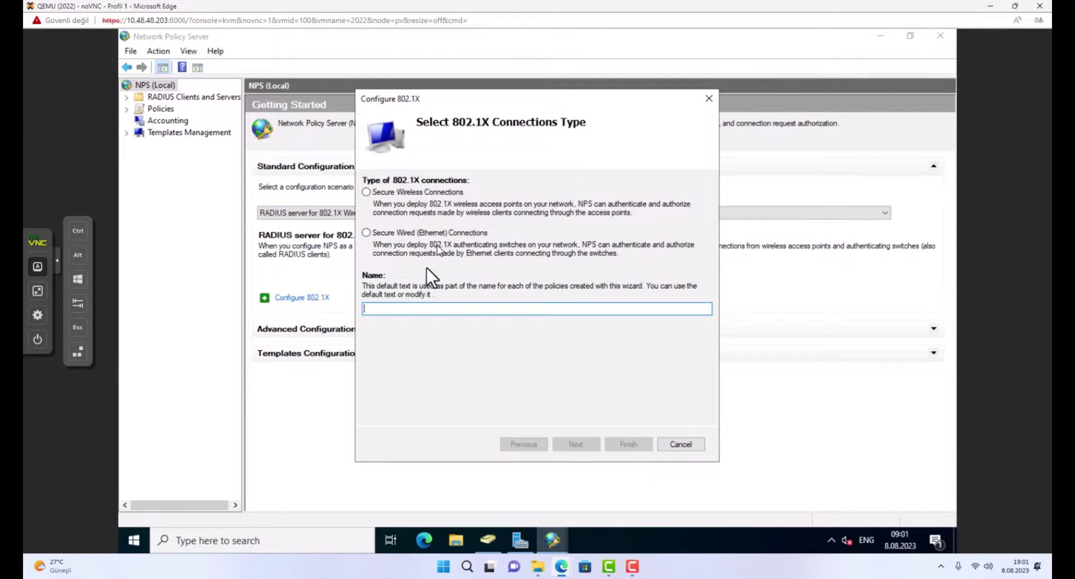
{"action": "left_click", "coordinate": [365, 196]}
{"action": "left_click", "coordinate": [576, 443]}
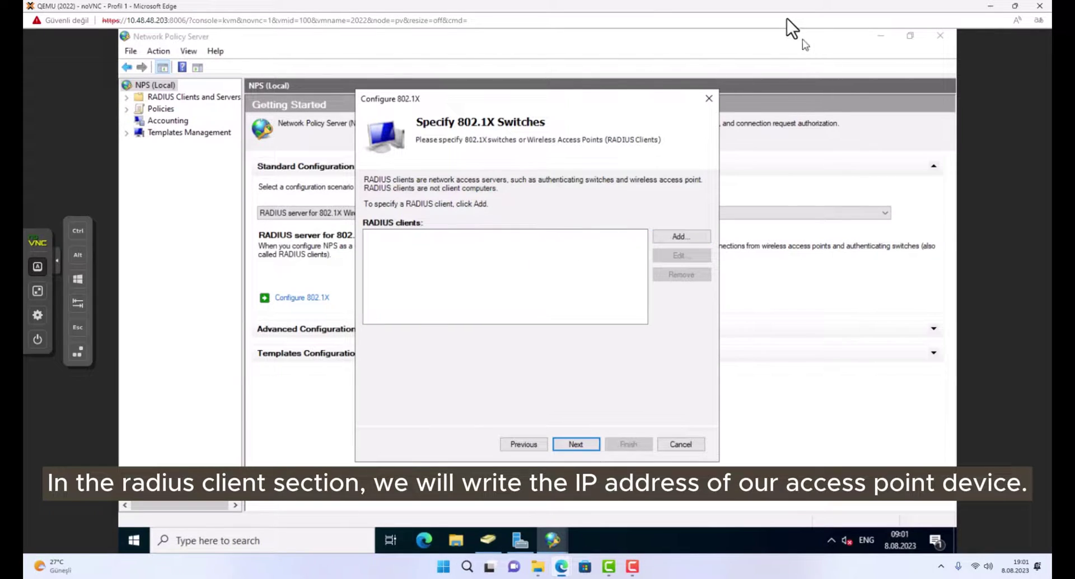
Switch to the EnGenius page and read the access point's IP address, 10.48.48.160.
{"action": "key", "text": "alt+Tab"}
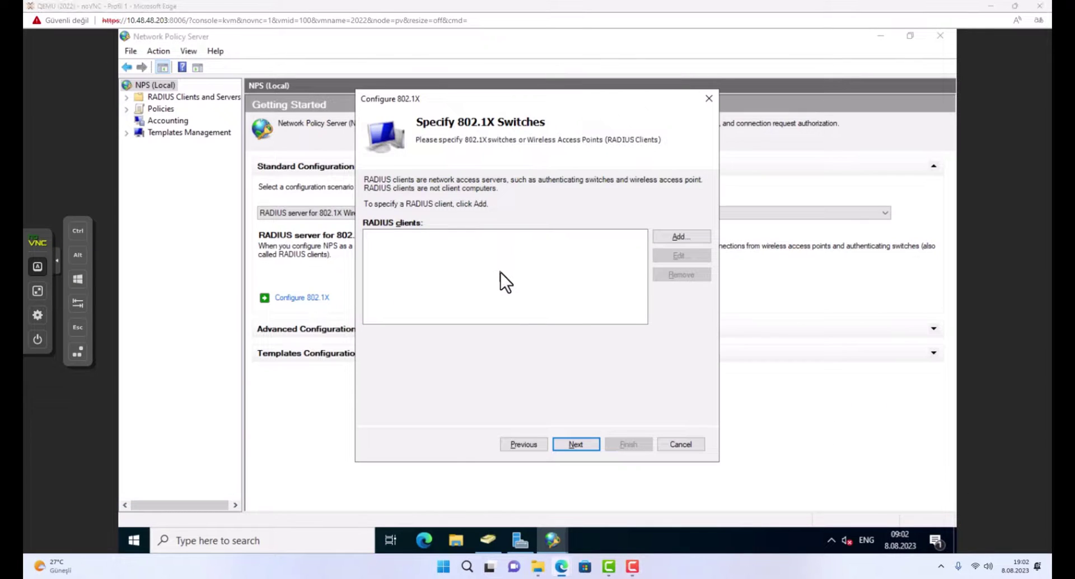
{"action": "key", "text": "alt+Tab"}
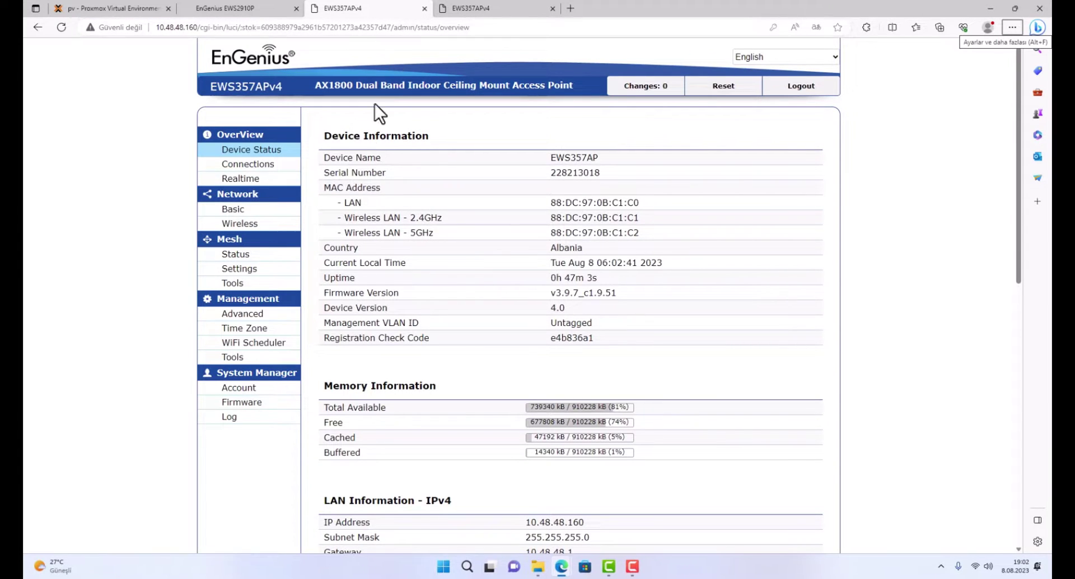
{"action": "left_click", "coordinate": [200, 31]}
{"action": "left_click", "coordinate": [198, 28]}
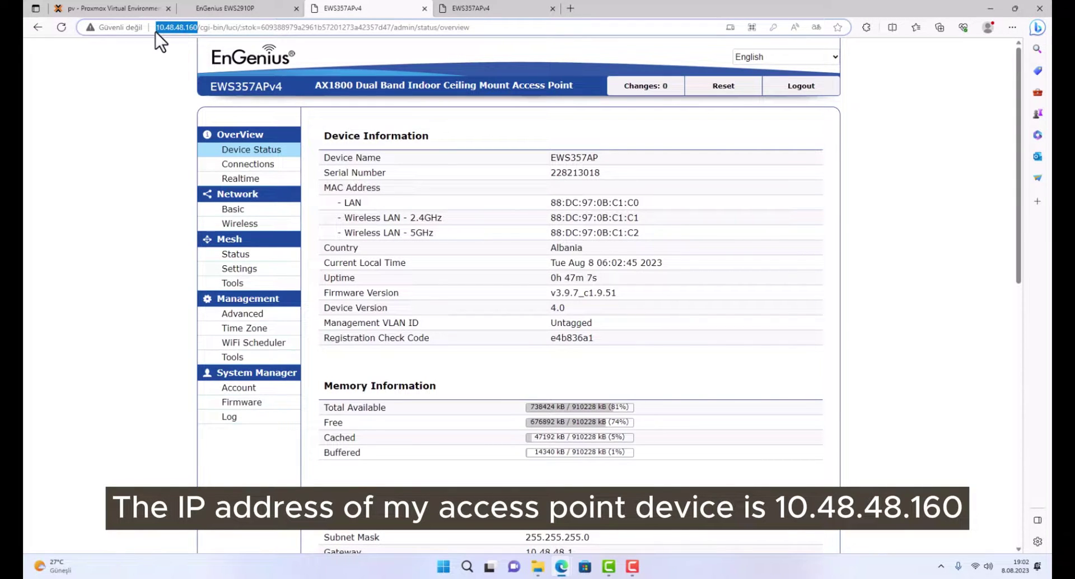
Add RADIUS client engenius-AP1 at 10.48.48.160 with a manually entered shared secret.
{"action": "key", "text": "alt+Tab"}
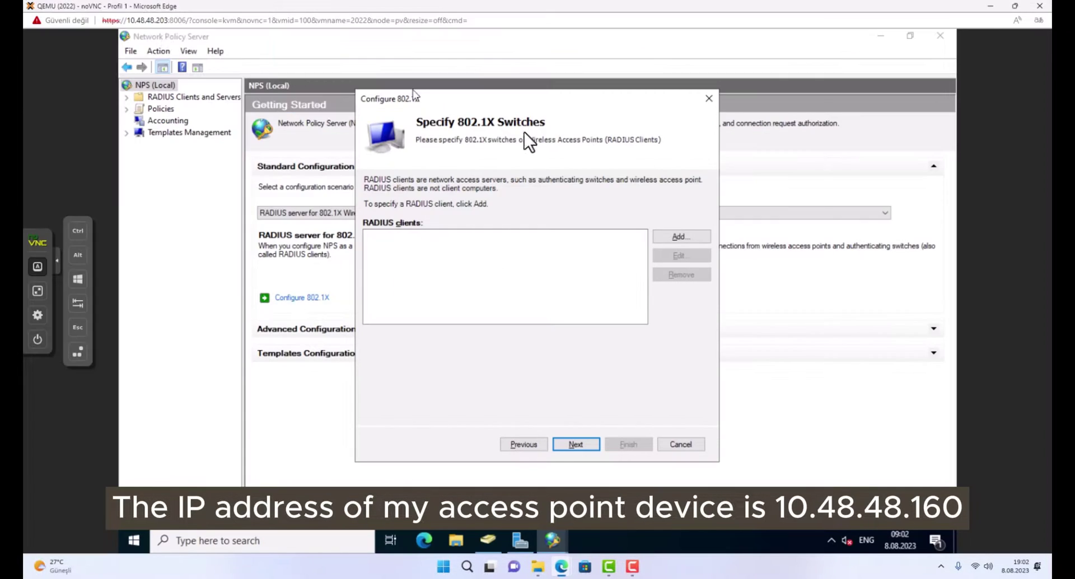
{"action": "left_click", "coordinate": [694, 237]}
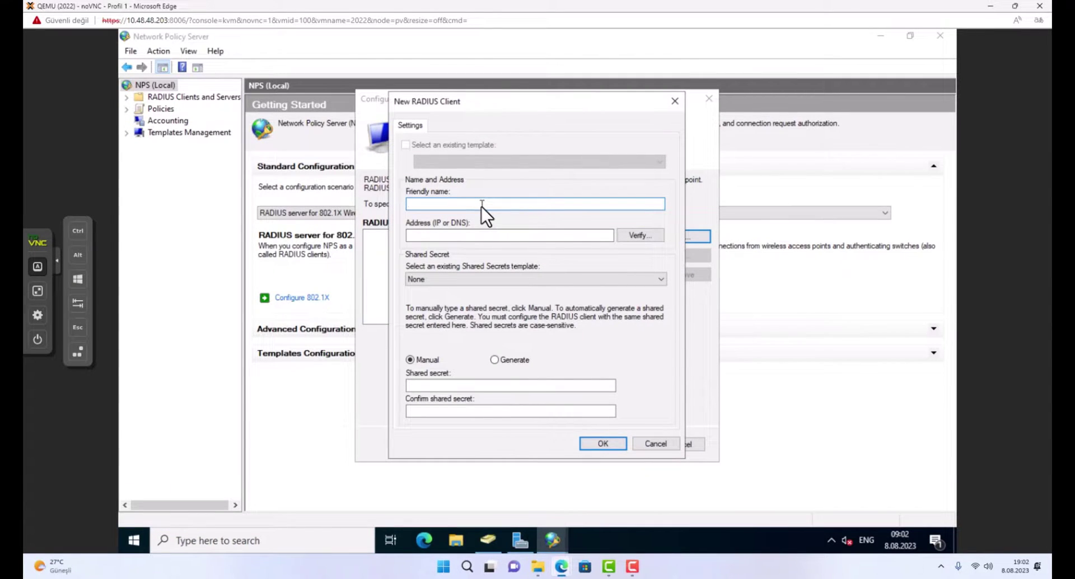
{"action": "type", "text": "engenius-AP"}
{"action": "left_click", "coordinate": [482, 239]}
{"action": "type", "text": "192"}
{"action": "key", "text": "BackSpace"}
{"action": "key", "text": "BackSpace"}
{"action": "key", "text": "BackSpace"}
{"action": "type", "text": "10.48.48.160"}
{"action": "left_click", "coordinate": [435, 385]}
{"action": "type", "text": "••••"}
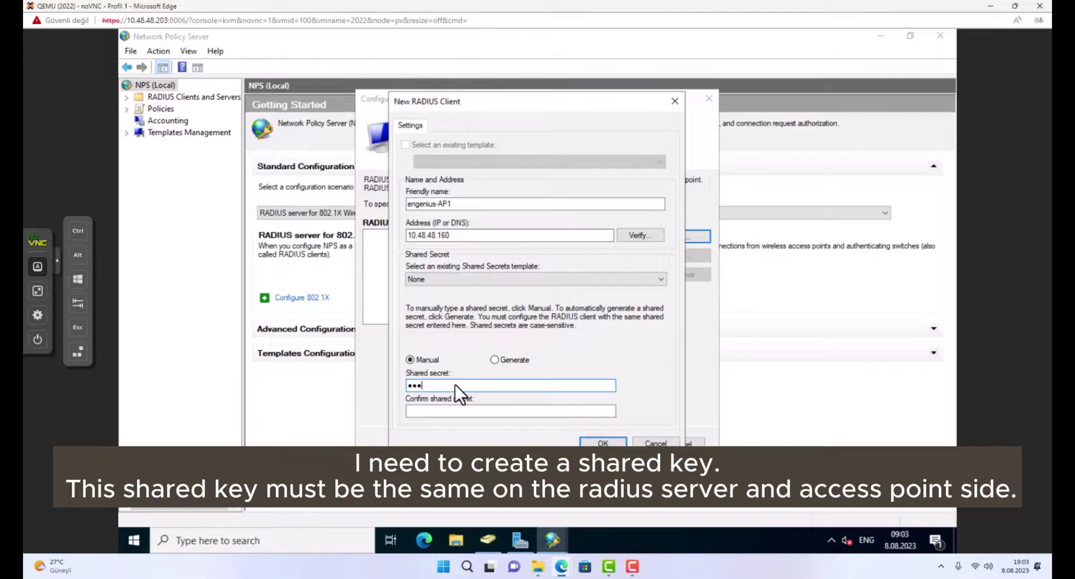
{"action": "left_click", "coordinate": [437, 411]}
{"action": "type", "text": "••••"}
{"action": "left_click", "coordinate": [602, 443]}
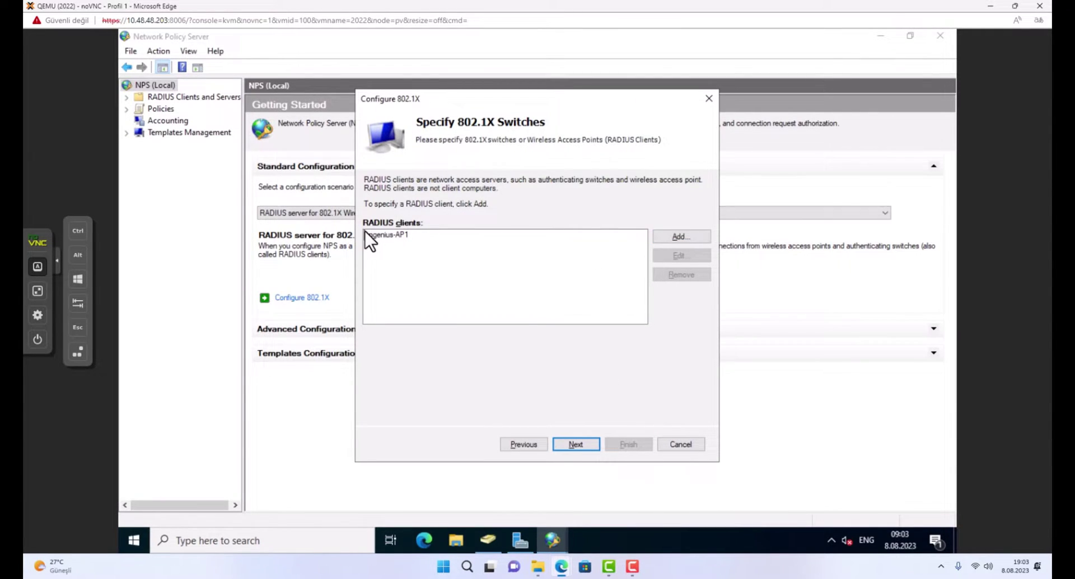
Choose Microsoft: Protected EAP (PEAP) as the wizard's authentication method.
{"action": "left_click", "coordinate": [577, 444]}
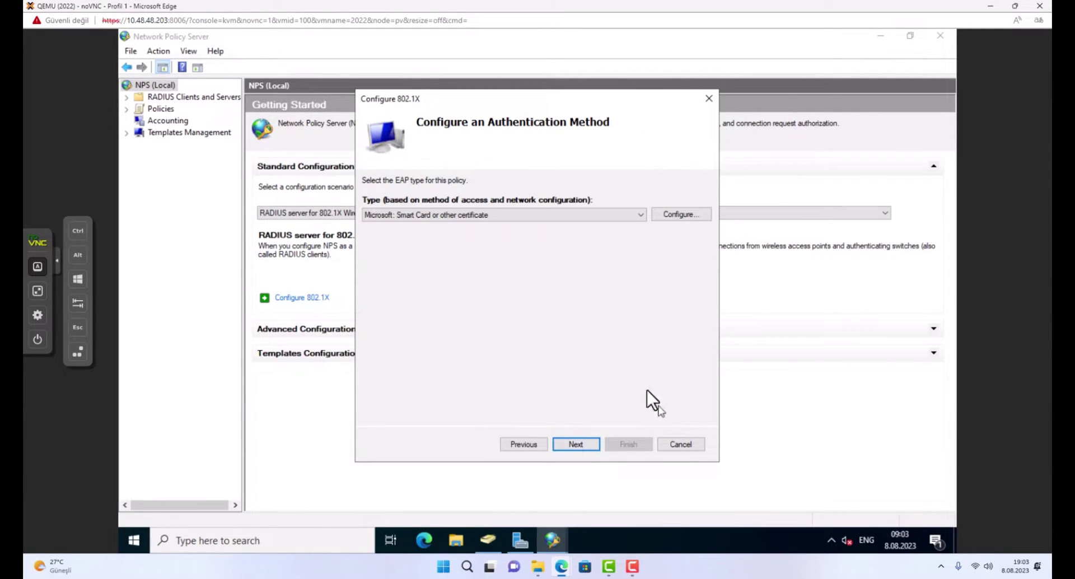
{"action": "left_click", "coordinate": [446, 217]}
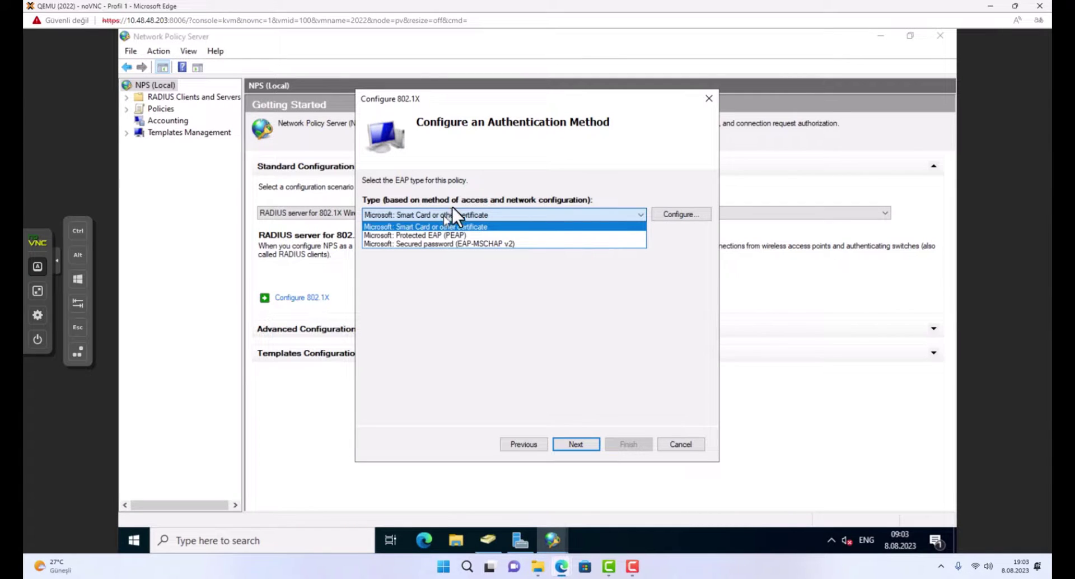
{"action": "left_click", "coordinate": [439, 237]}
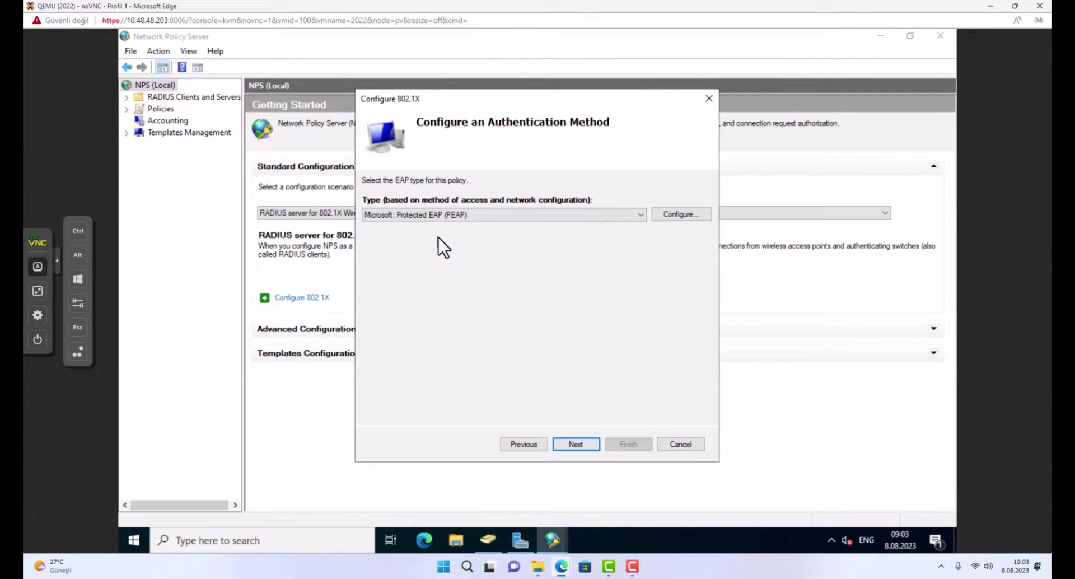
{"action": "left_click", "coordinate": [576, 444]}
Add the LINUXDATA\wifi_users group and advance to the completion summary.
{"action": "left_click", "coordinate": [687, 212]}
{"action": "left_click", "coordinate": [401, 261]}
{"action": "left_click", "coordinate": [678, 259]}
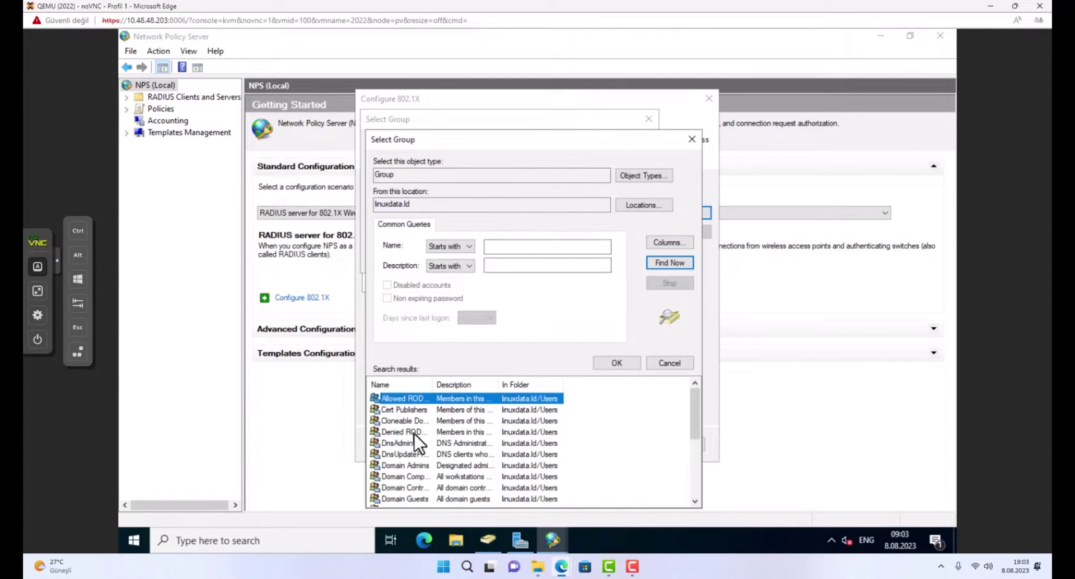
{"action": "left_click", "coordinate": [414, 435]}
{"action": "key", "text": "End"}
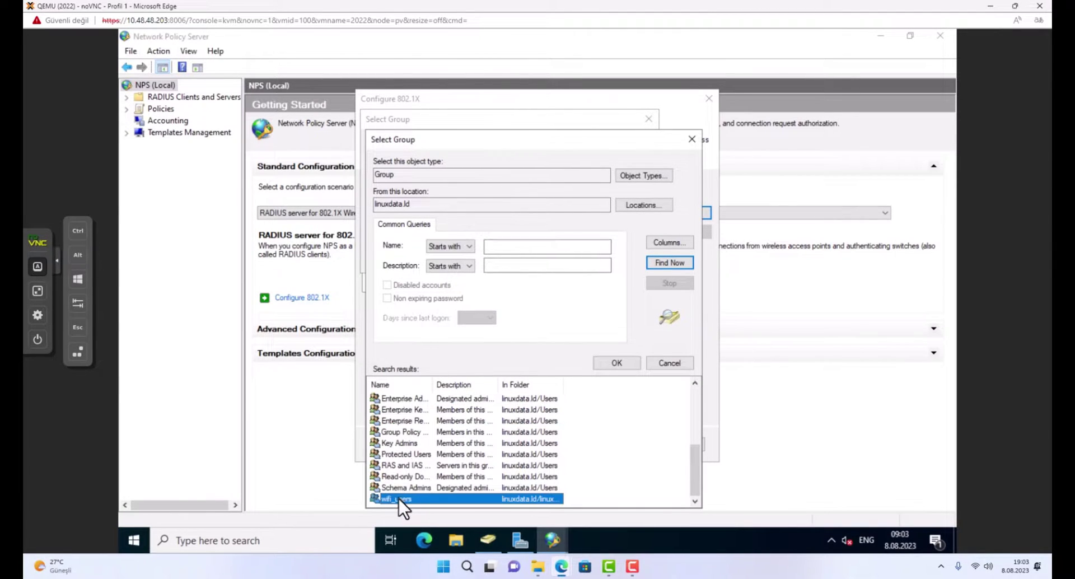
{"action": "double_click", "coordinate": [399, 498]}
{"action": "left_click", "coordinate": [571, 260]}
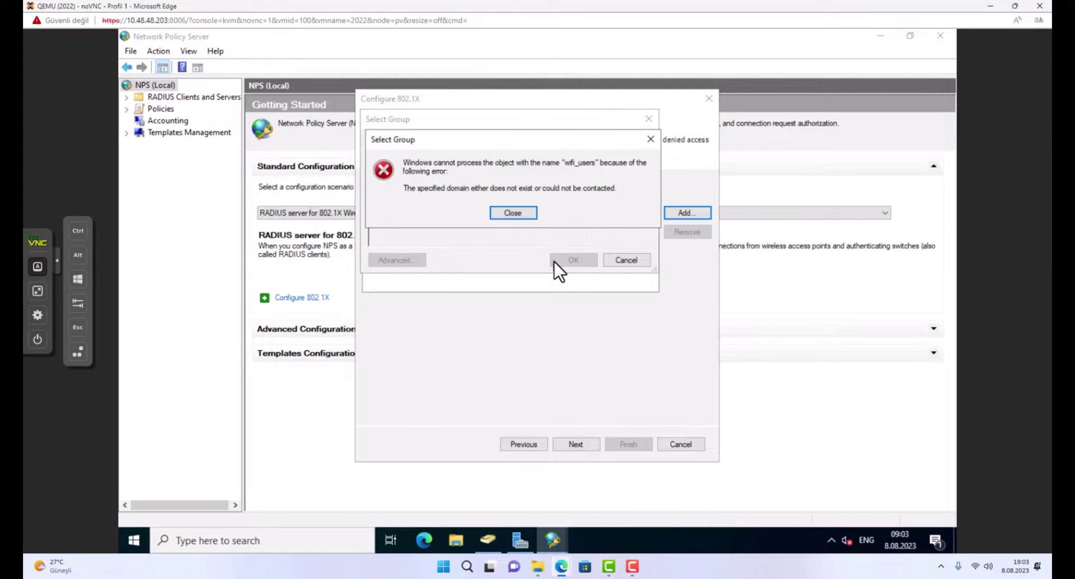
{"action": "left_click", "coordinate": [518, 214]}
{"action": "left_click", "coordinate": [571, 260]}
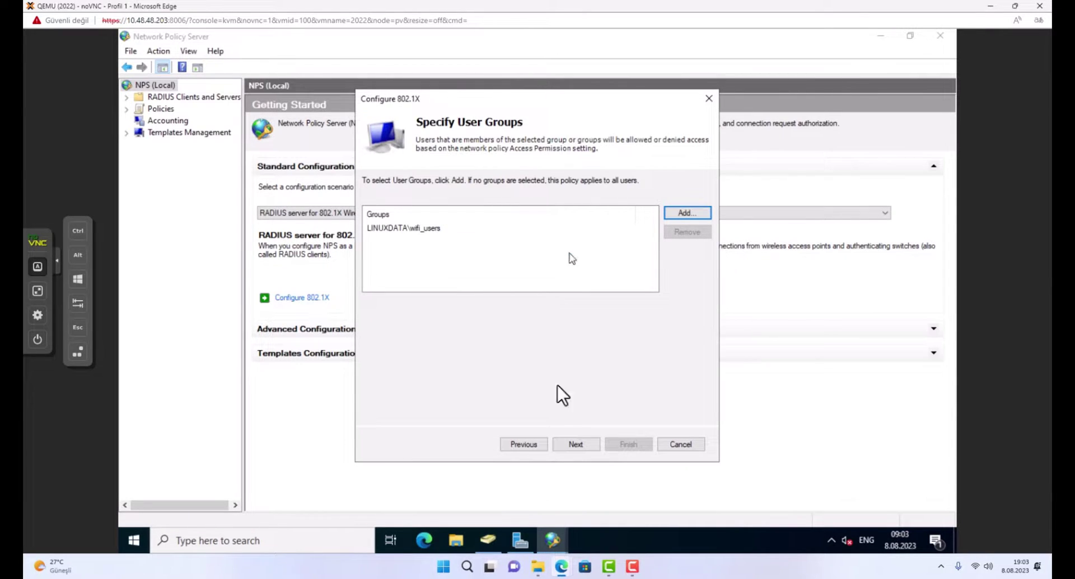
{"action": "left_click", "coordinate": [574, 442]}
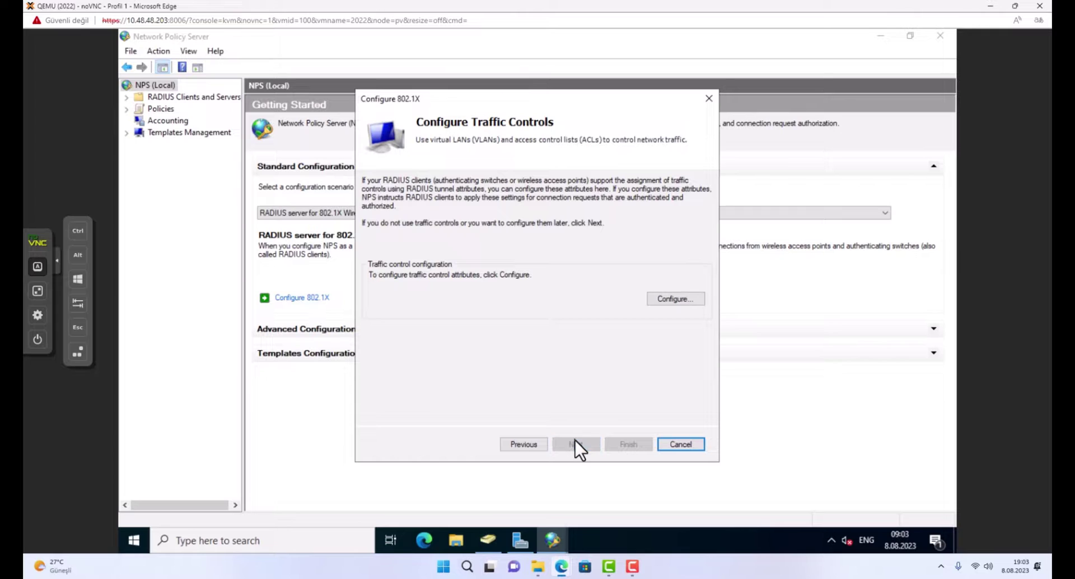
{"action": "left_click", "coordinate": [576, 442]}
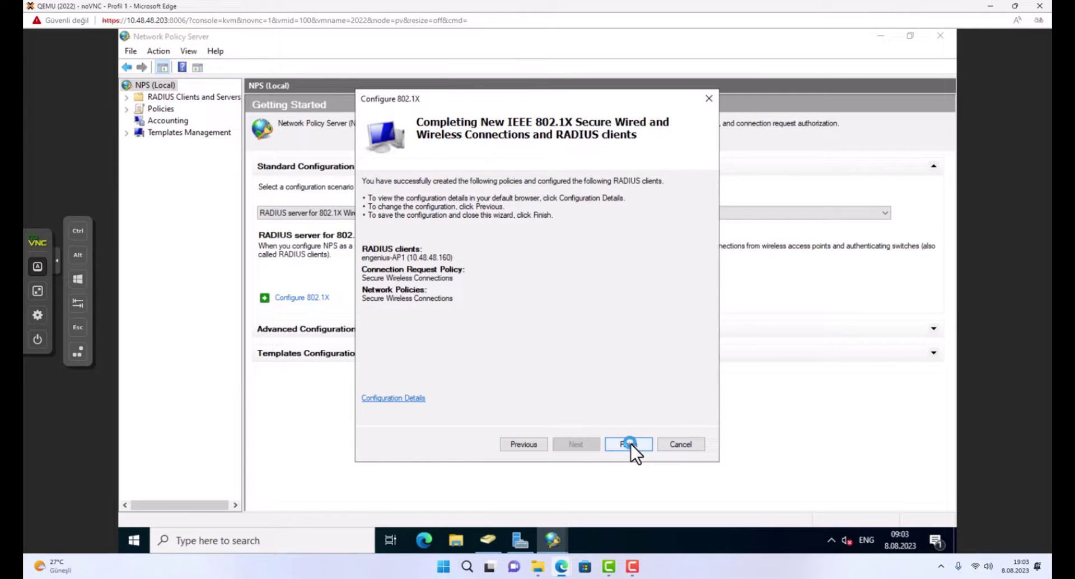
Finish the 802.1X wizard and review RADIUS Clients, Connection Request Policies and Network Policies.
{"action": "left_click", "coordinate": [629, 444]}
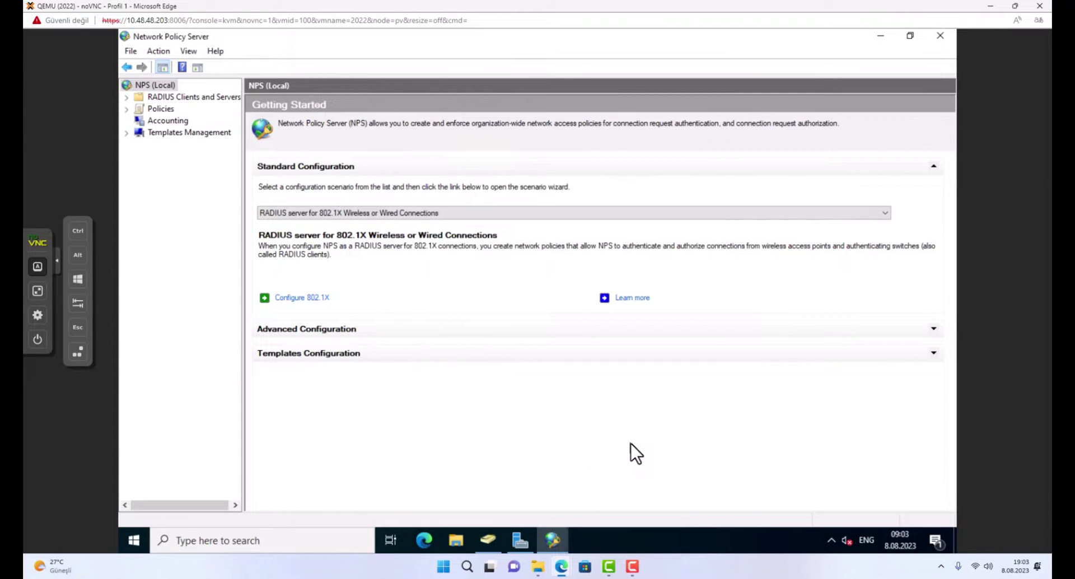
{"action": "double_click", "coordinate": [173, 99]}
{"action": "left_click", "coordinate": [169, 110]}
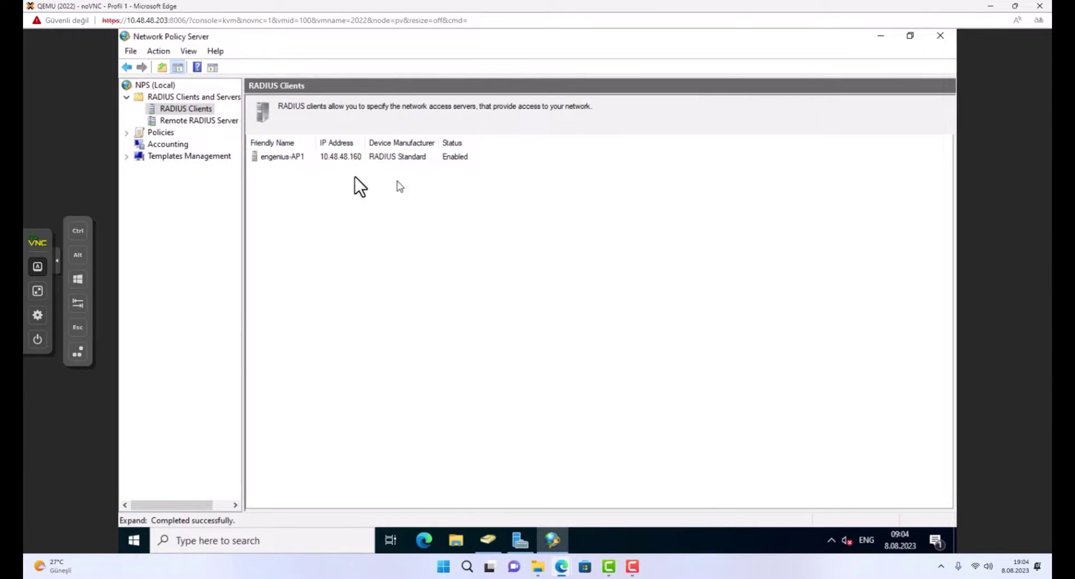
{"action": "left_click", "coordinate": [162, 132]}
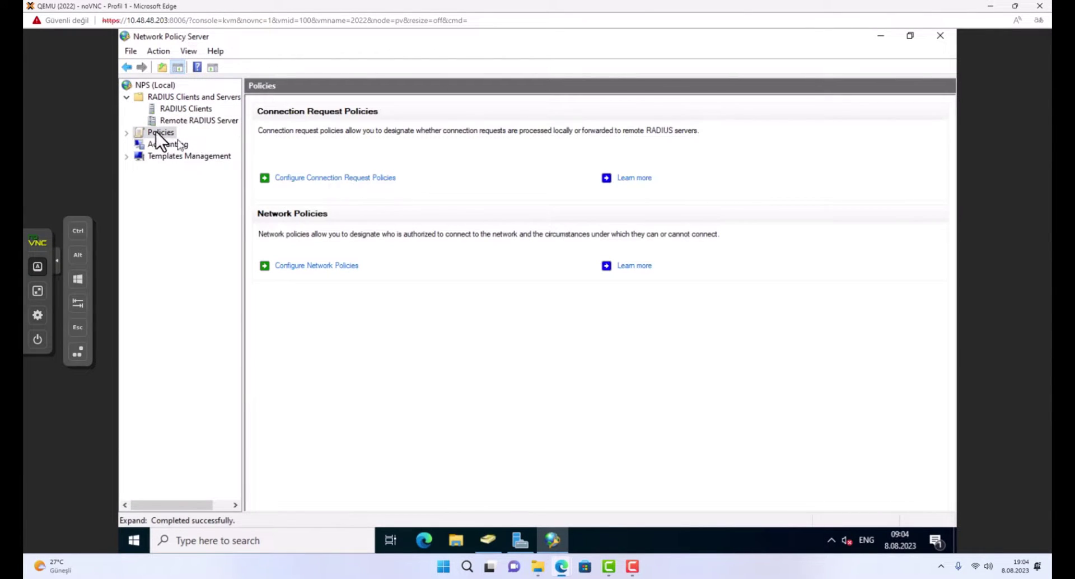
{"action": "double_click", "coordinate": [156, 132]}
{"action": "left_click", "coordinate": [166, 144]}
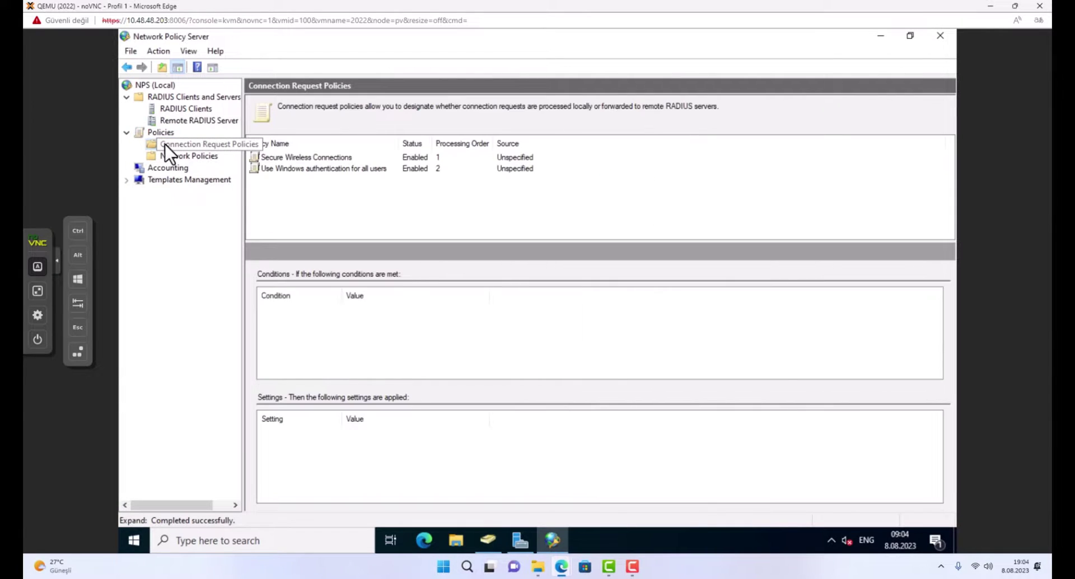
{"action": "left_click", "coordinate": [308, 157]}
{"action": "left_click", "coordinate": [192, 158]}
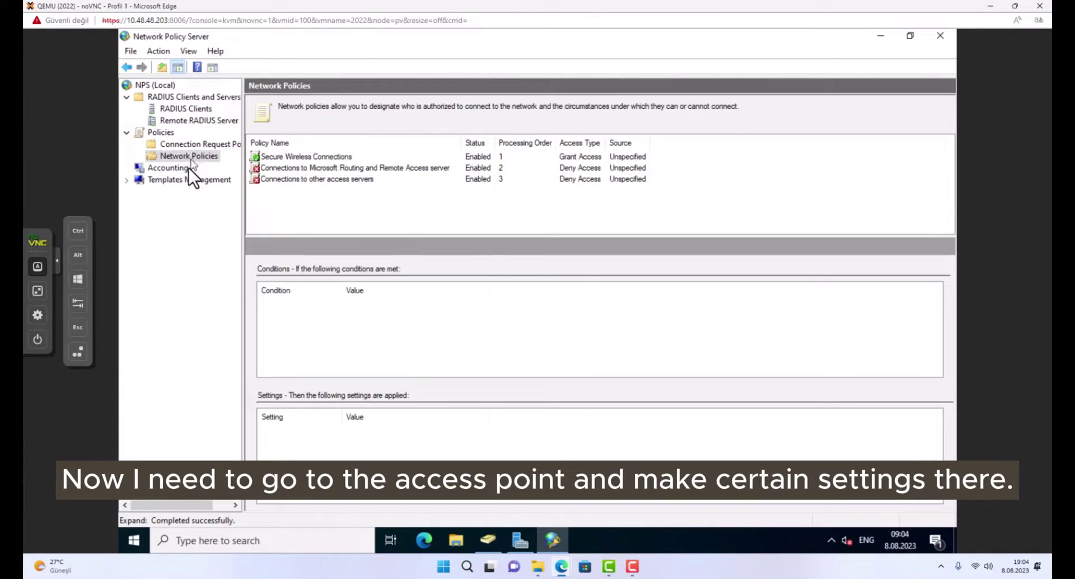
Check the Secure Wireless Connections policy, then enable SSID_1 on the AP's Wireless page.
{"action": "left_click", "coordinate": [294, 159]}
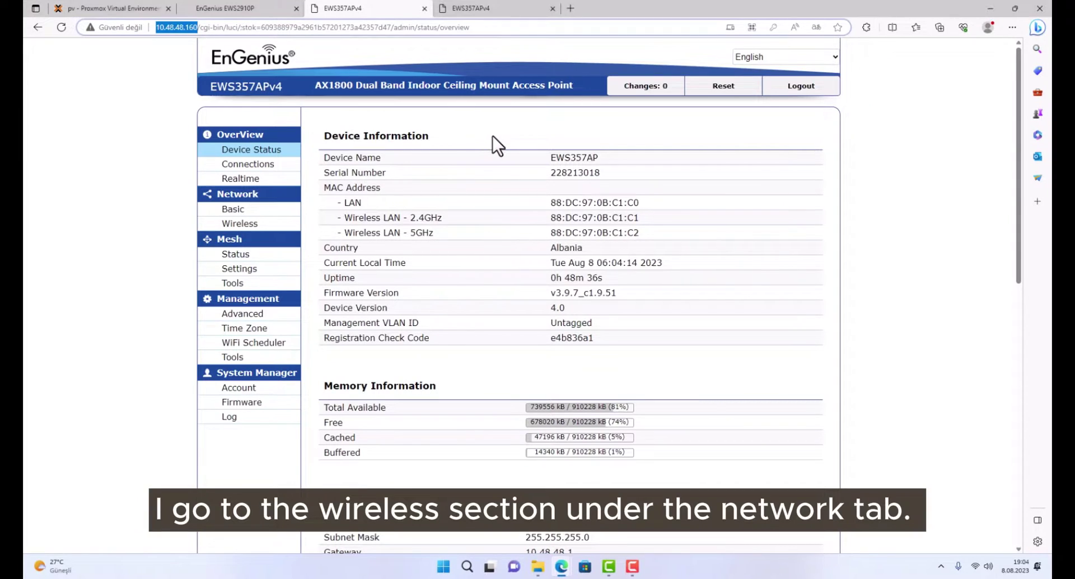
{"action": "left_click", "coordinate": [244, 224]}
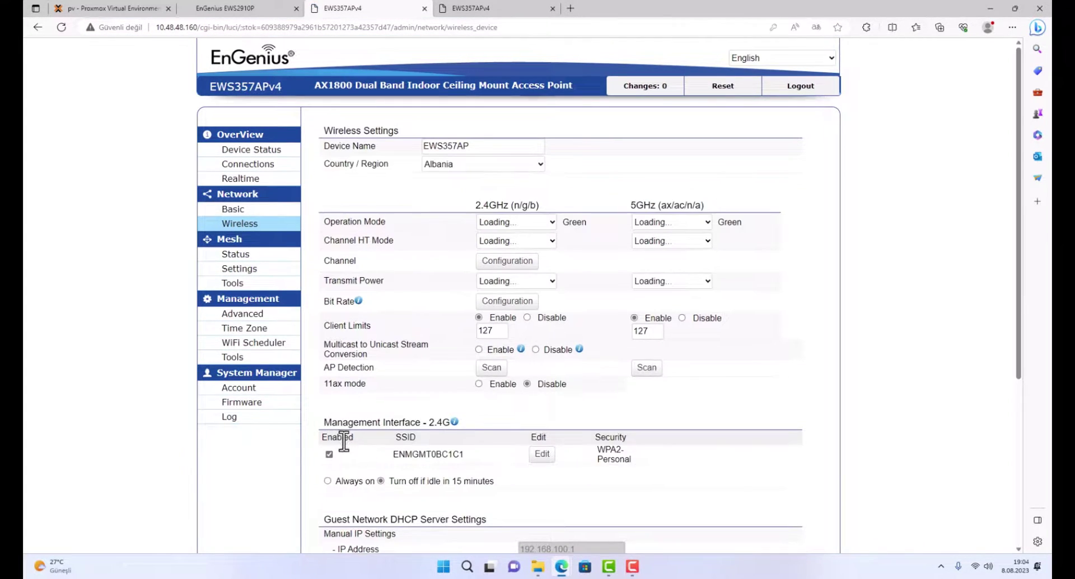
{"action": "left_click_drag", "start_coordinate": [1019, 246], "coordinate": [1030, 364]}
{"action": "left_click", "coordinate": [329, 234]}
Edit SSID_1 and rename the network to YAGMUR-1.
{"action": "left_click", "coordinate": [329, 234]}
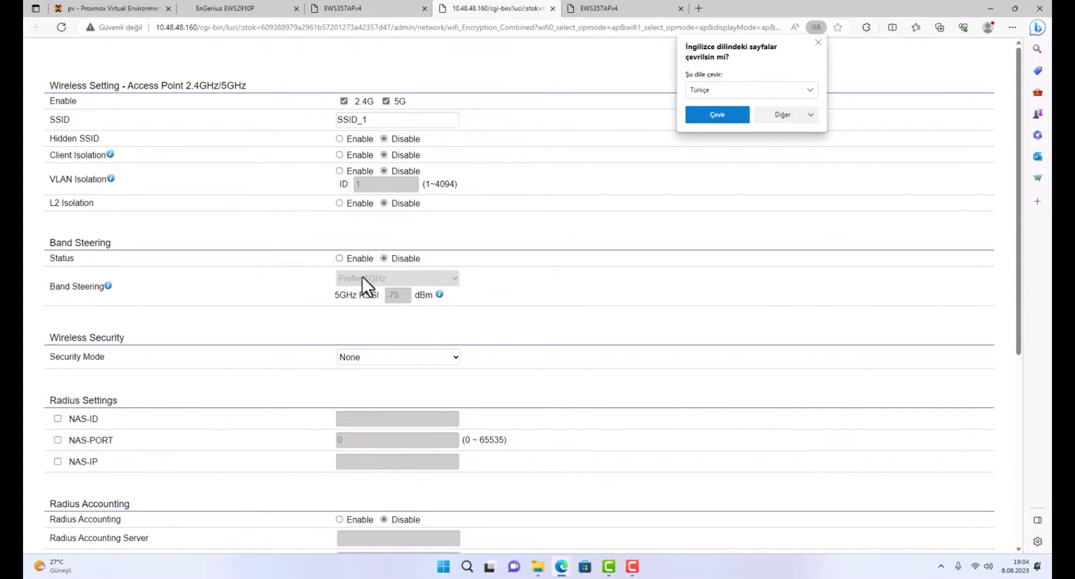
{"action": "left_click_drag", "start_coordinate": [1020, 211], "coordinate": [1007, 173]}
{"action": "left_click_drag", "start_coordinate": [401, 118], "coordinate": [22, 88]}
{"action": "type", "text": "Y"}
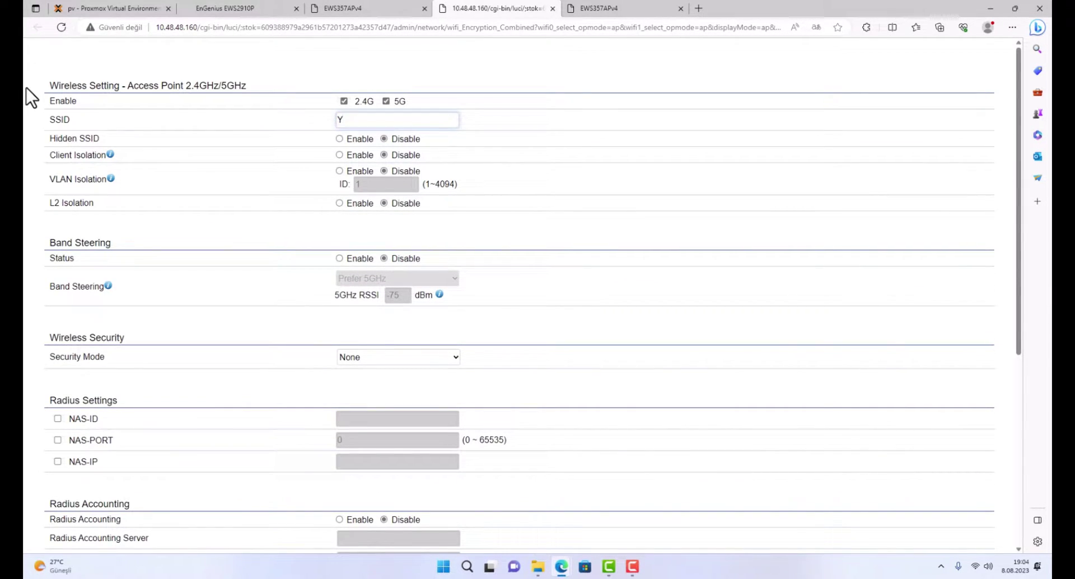
{"action": "type", "text": "AGMU"}
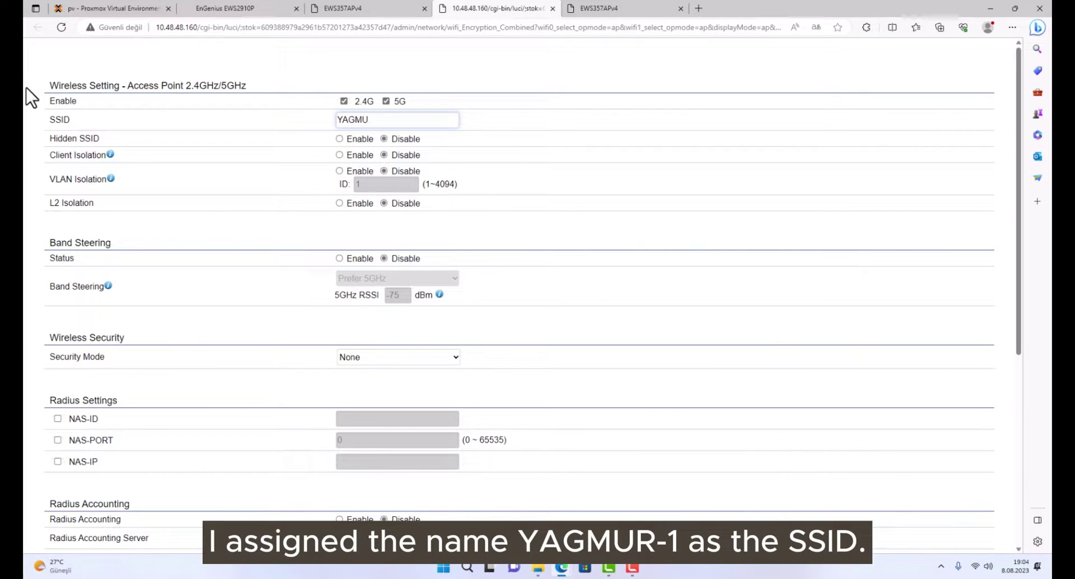
{"action": "type", "text": "R-1"}
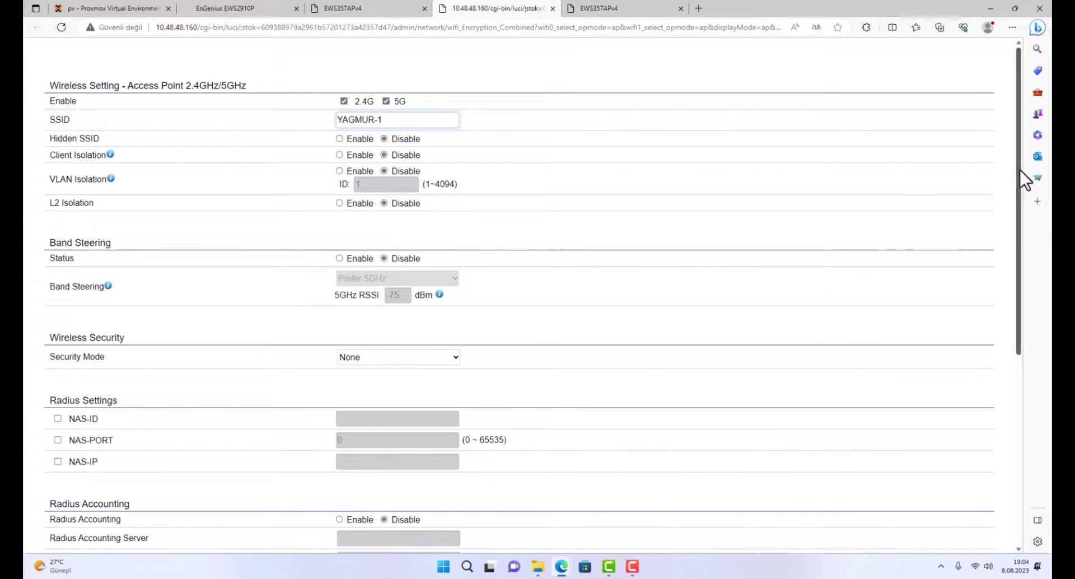
{"action": "left_click_drag", "start_coordinate": [1020, 171], "coordinate": [993, 139]}
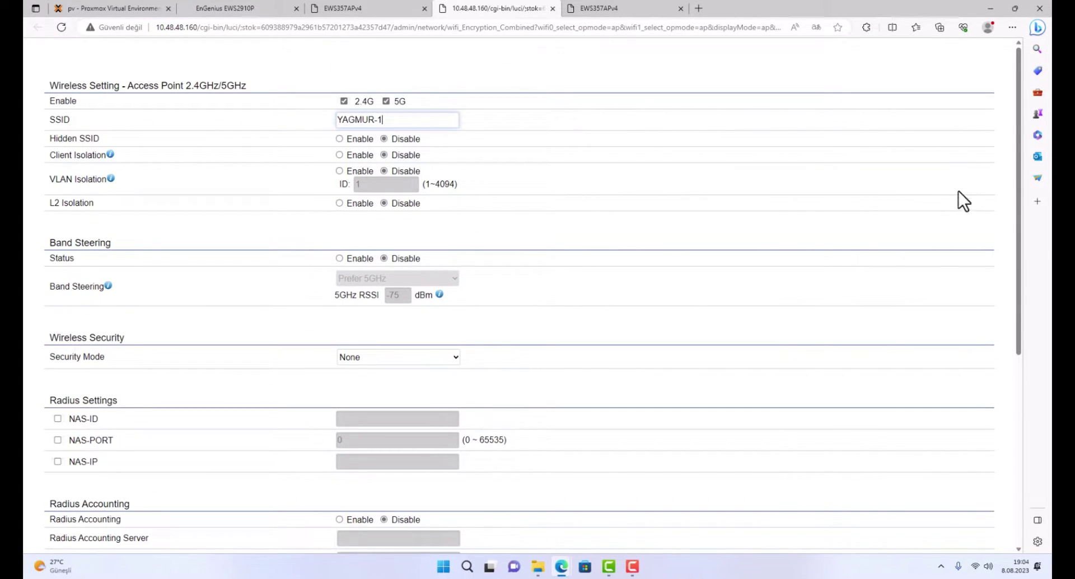
{"action": "left_click_drag", "start_coordinate": [1020, 168], "coordinate": [1050, 267]}
Set YAGMUR-1 security to WPA2-Enterprise and enter a new RADIUS secret.
{"action": "left_click", "coordinate": [376, 183]}
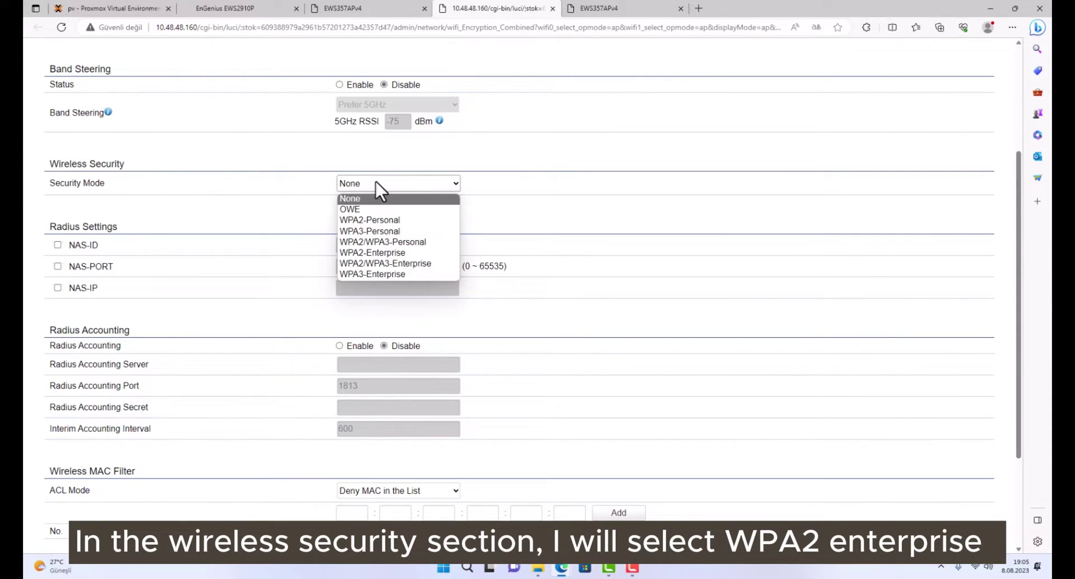
{"action": "left_click", "coordinate": [361, 253]}
{"action": "left_click", "coordinate": [401, 250]}
{"action": "double_click", "coordinate": [395, 292]}
{"action": "key", "text": "BackSpace"}
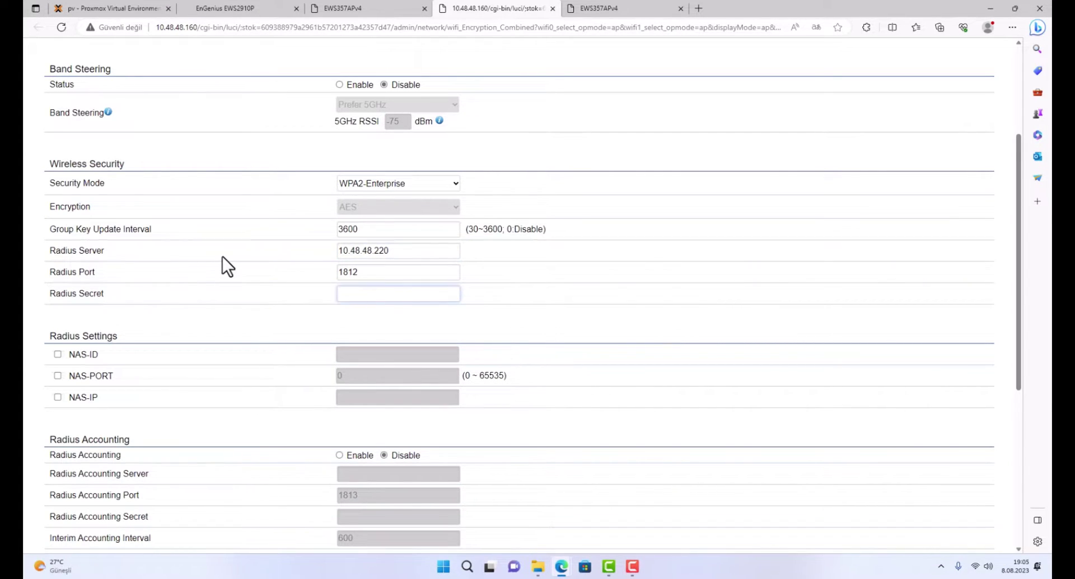
{"action": "type", "text": "1234"}
Verify RADIUS server 10.48.48.220 port 1812, then bring up the NPS console.
{"action": "left_click_drag", "start_coordinate": [396, 250], "coordinate": [290, 238]}
{"action": "key", "text": "ctrl+shift+Tab"}
{"action": "key", "text": "ctrl+Tab"}
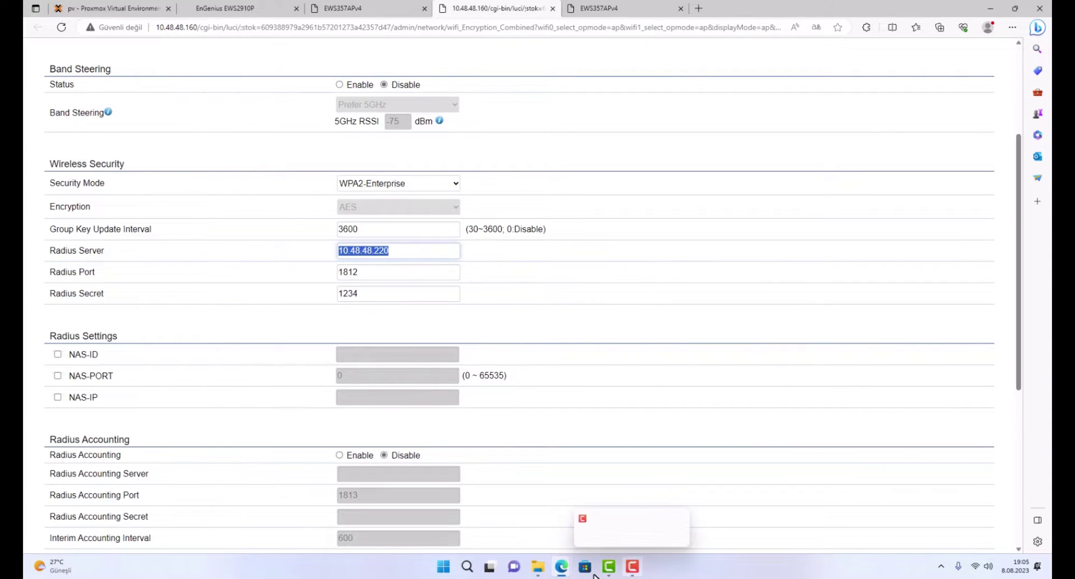
{"action": "key", "text": "alt+Tab"}
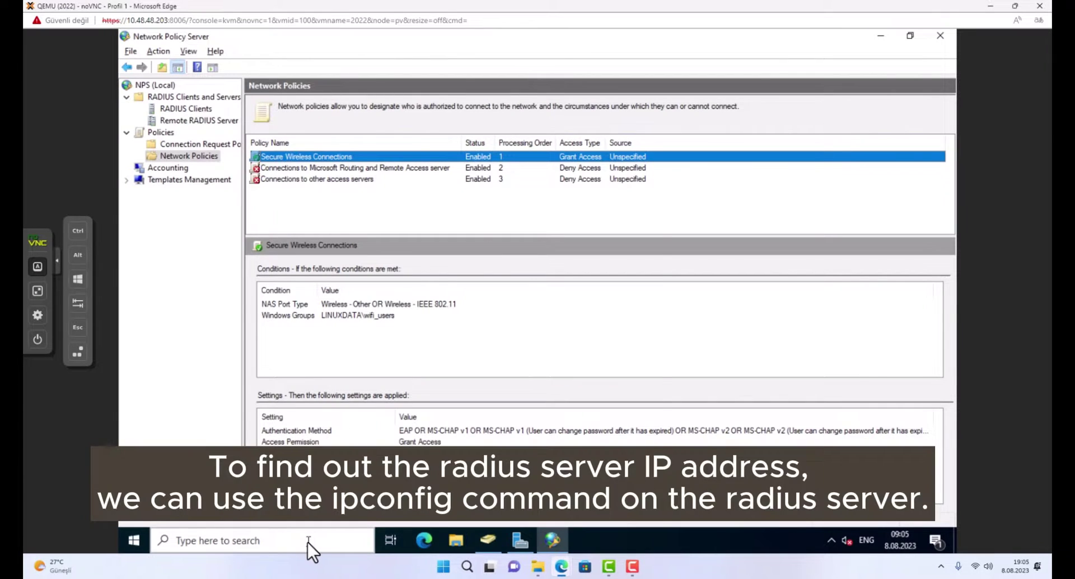
Run ipconfig in Command Prompt to confirm the server's IPv4 address 10.48.48.220.
{"action": "left_click", "coordinate": [308, 542]}
{"action": "type", "text": "cmd"}
{"action": "key", "text": "Return"}
{"action": "type", "text": "'"}
{"action": "type", "text": "i"}
{"action": "type", "text": "pconfig"}
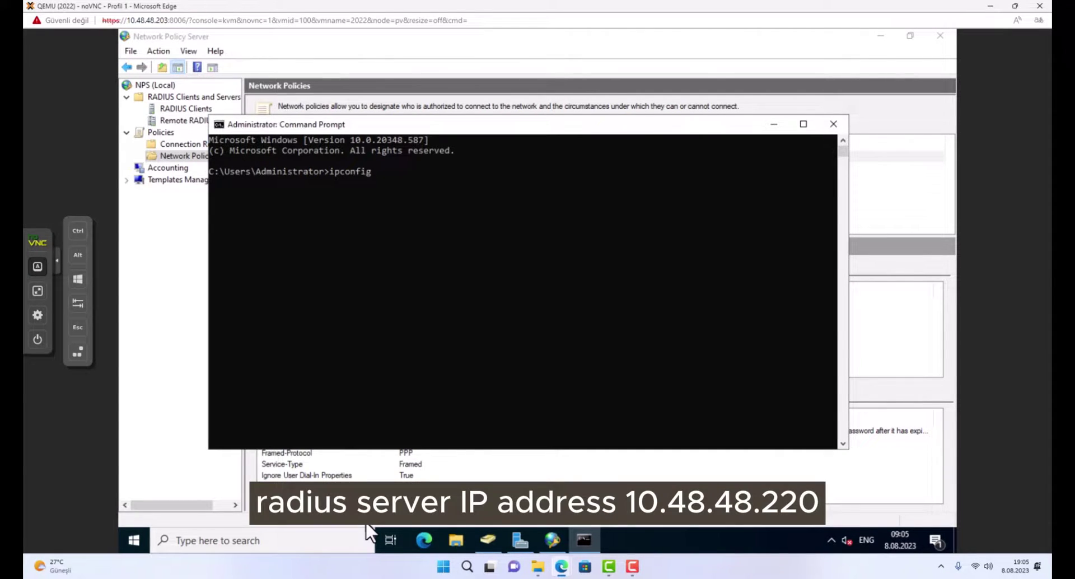
{"action": "key", "text": "Return"}
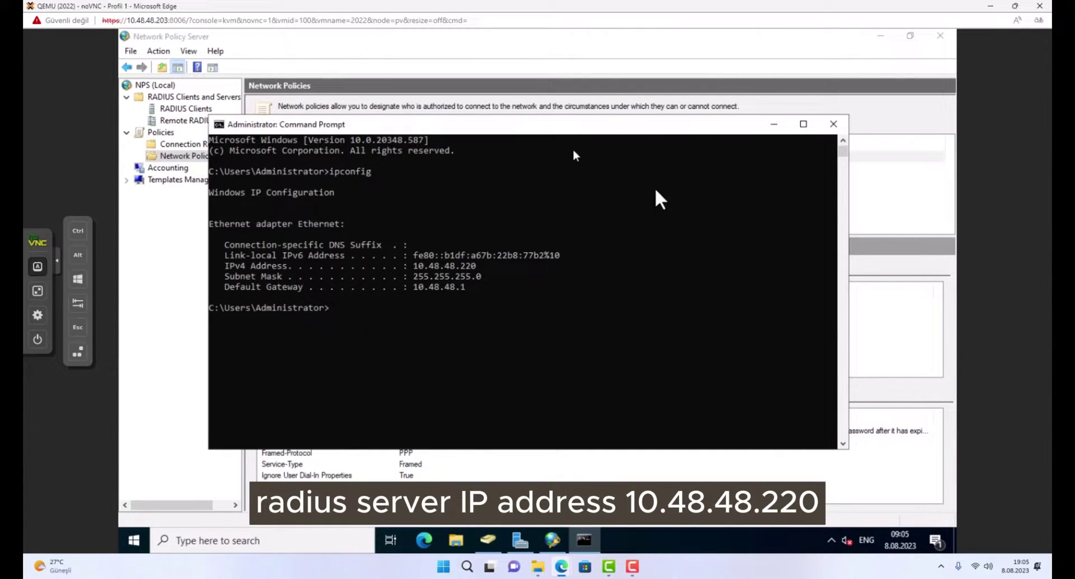
{"action": "left_click_drag", "start_coordinate": [414, 266], "coordinate": [479, 266]}
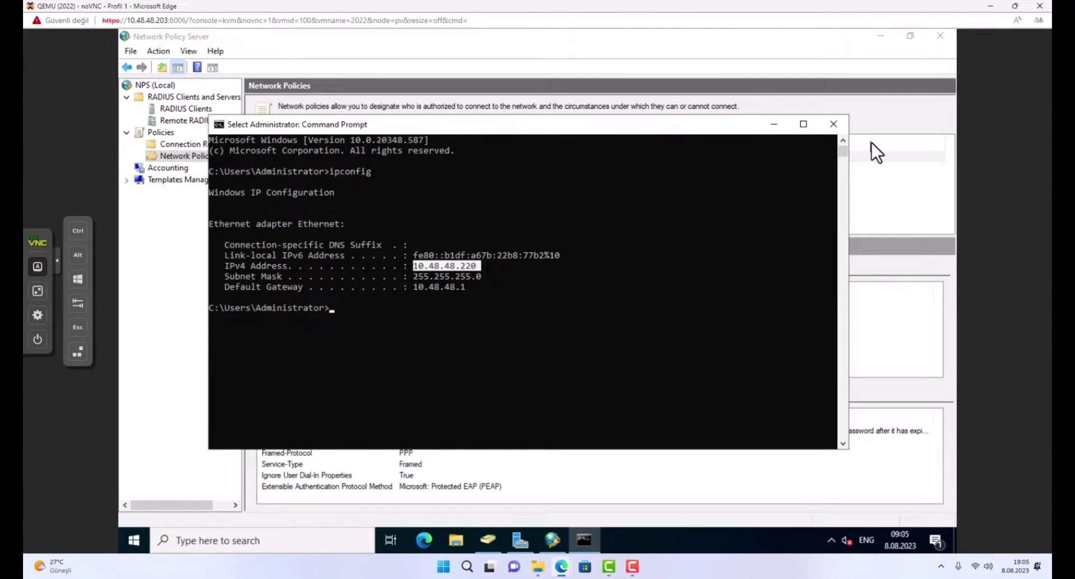
{"action": "key", "text": "alt+Tab"}
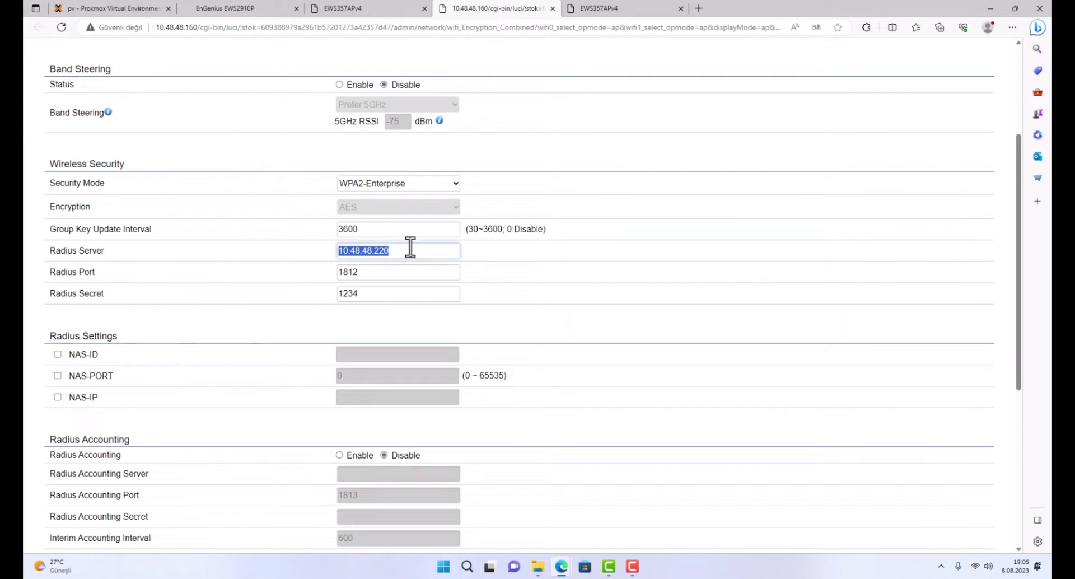
Save the YAGMUR-1 WPA2-Enterprise settings and review the 10 pending changes.
{"action": "left_click_drag", "start_coordinate": [367, 295], "coordinate": [261, 287]}
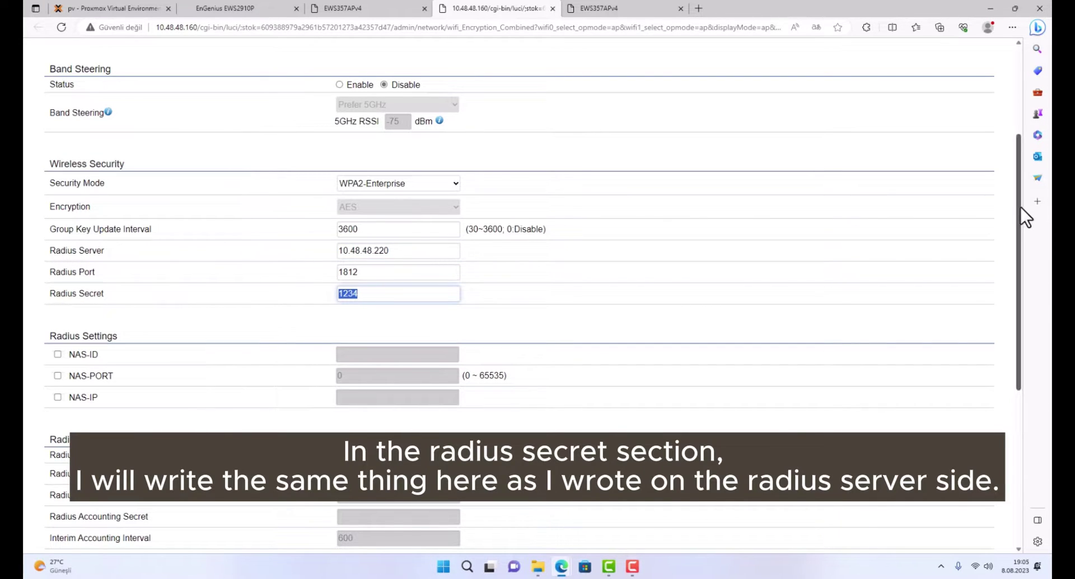
{"action": "left_click_drag", "start_coordinate": [1020, 207], "coordinate": [1036, 422]}
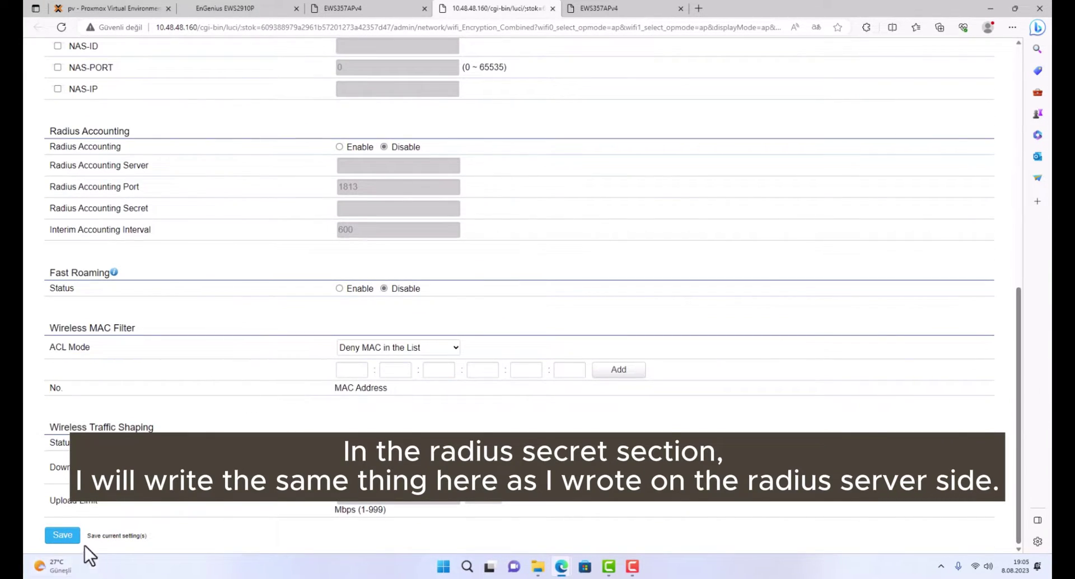
{"action": "left_click", "coordinate": [62, 536]}
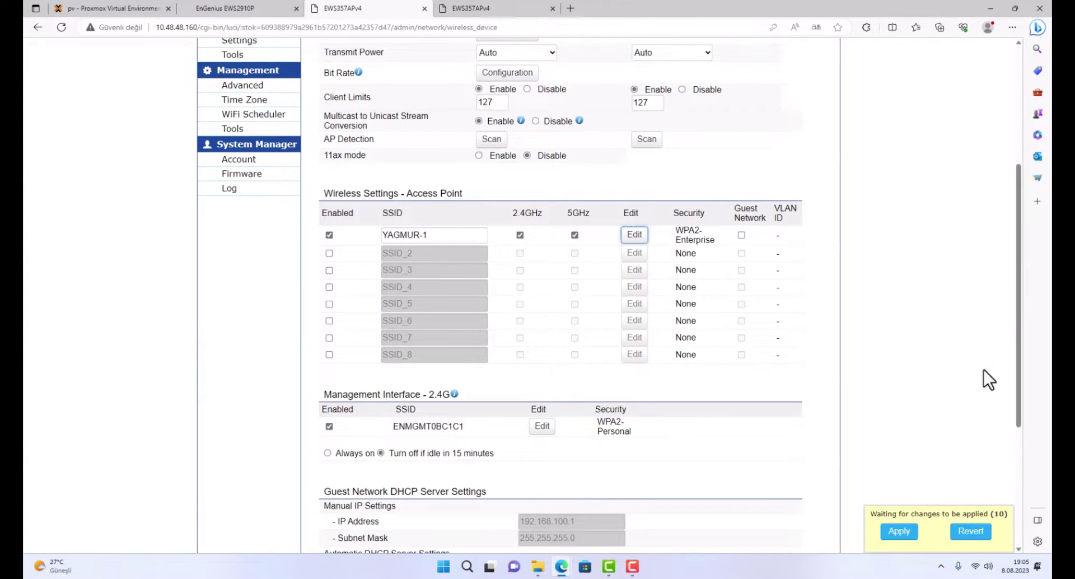
{"action": "left_click", "coordinate": [896, 537]}
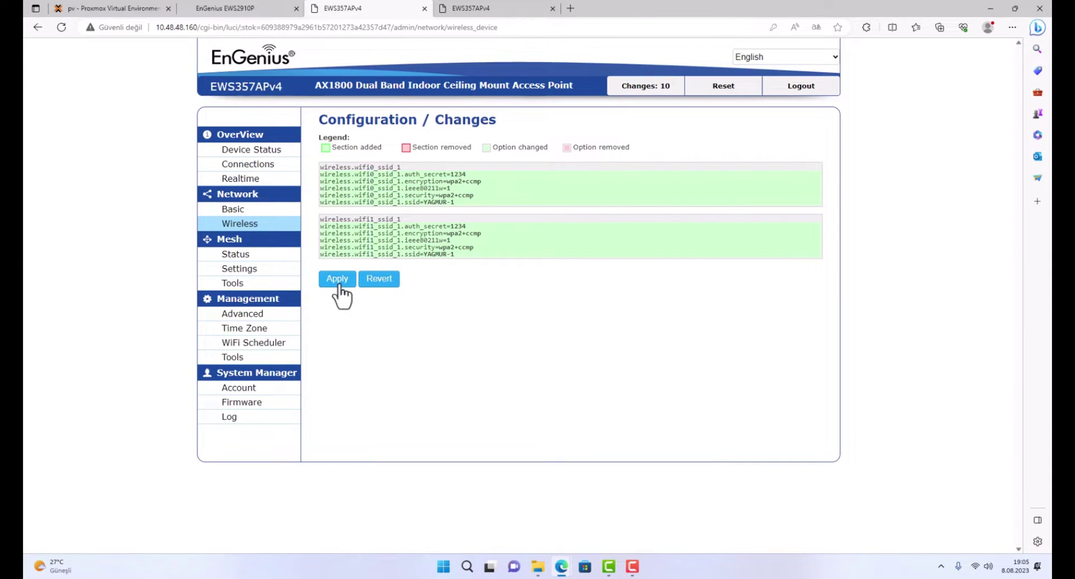
Apply the pending changes, reload, and confirm YAGMUR-1 on the Wireless page.
{"action": "left_click", "coordinate": [338, 284]}
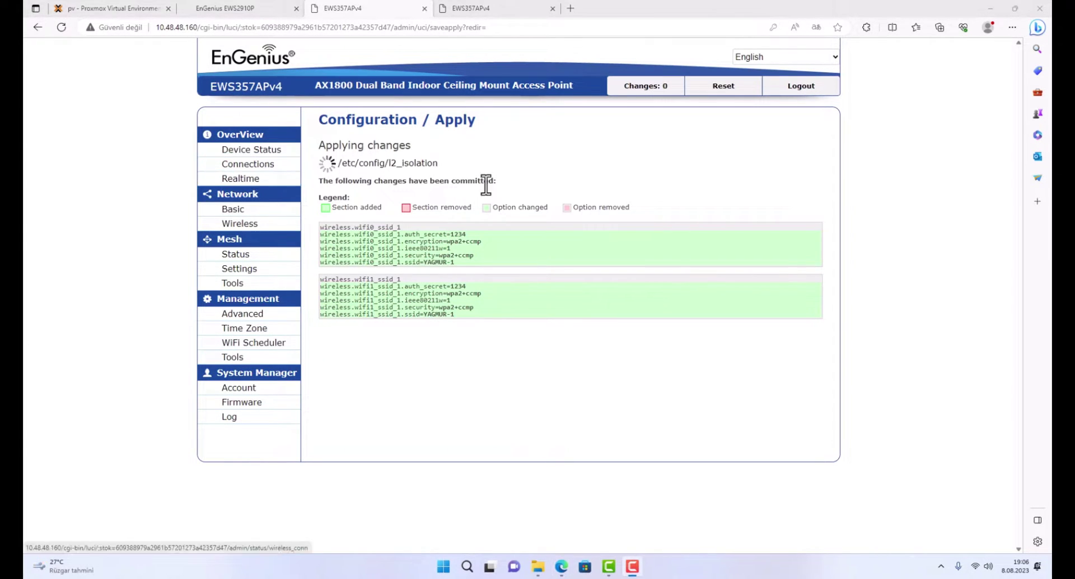
{"action": "left_click", "coordinate": [61, 28]}
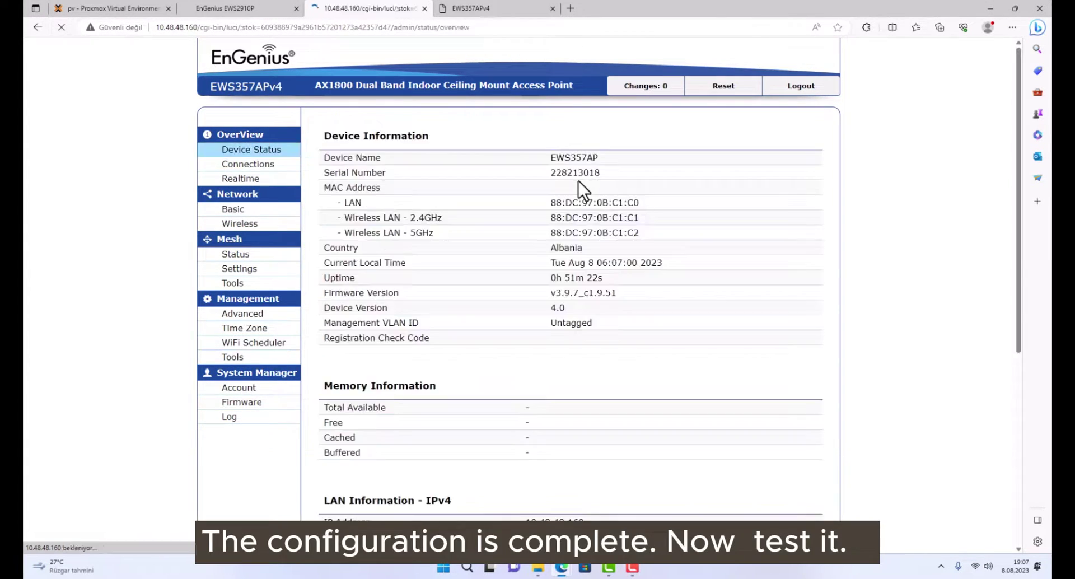
{"action": "scroll", "coordinate": [1019, 239], "scroll_direction": "down", "scroll_amount": 5}
{"action": "scroll", "coordinate": [1018, 168], "scroll_direction": "up", "scroll_amount": 5}
{"action": "left_click", "coordinate": [240, 224]}
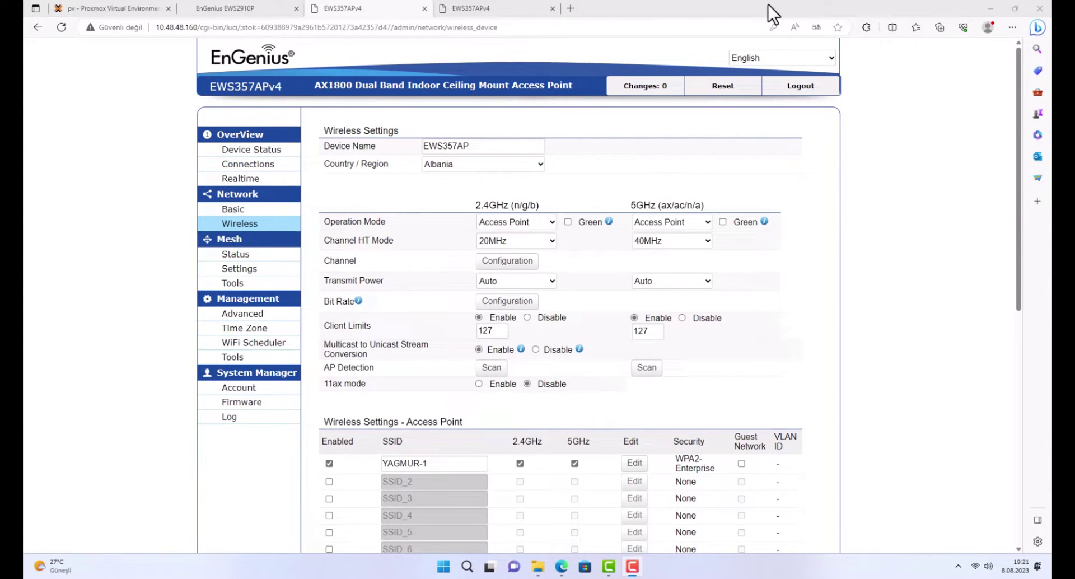
Open the Wi-Fi network list and start, then cancel, a first YAGMUR-1 connection.
{"action": "left_click", "coordinate": [982, 566]}
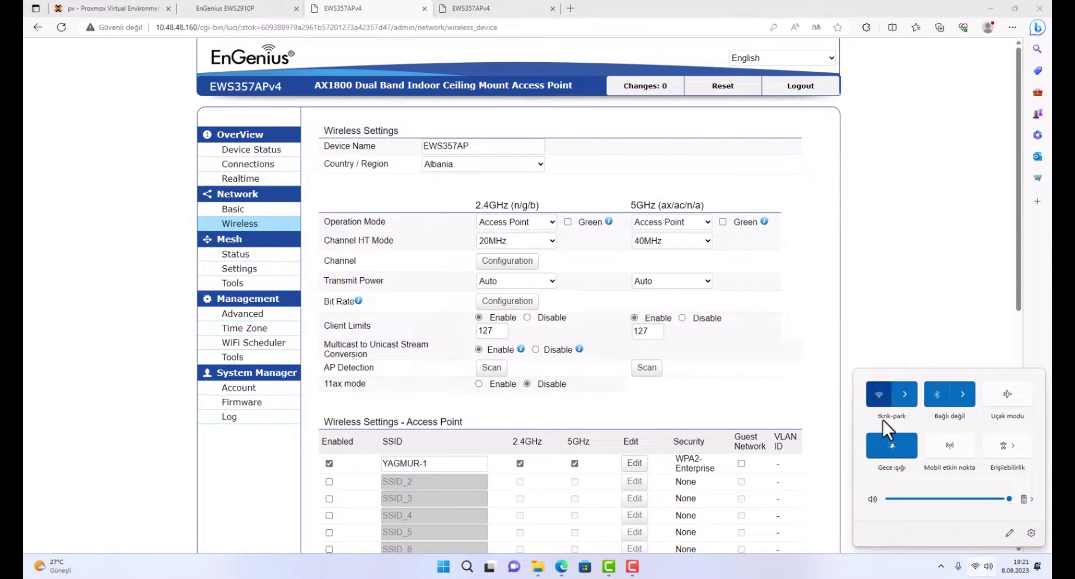
{"action": "left_click", "coordinate": [904, 396]}
{"action": "left_click", "coordinate": [909, 493]}
{"action": "left_click", "coordinate": [1007, 512]}
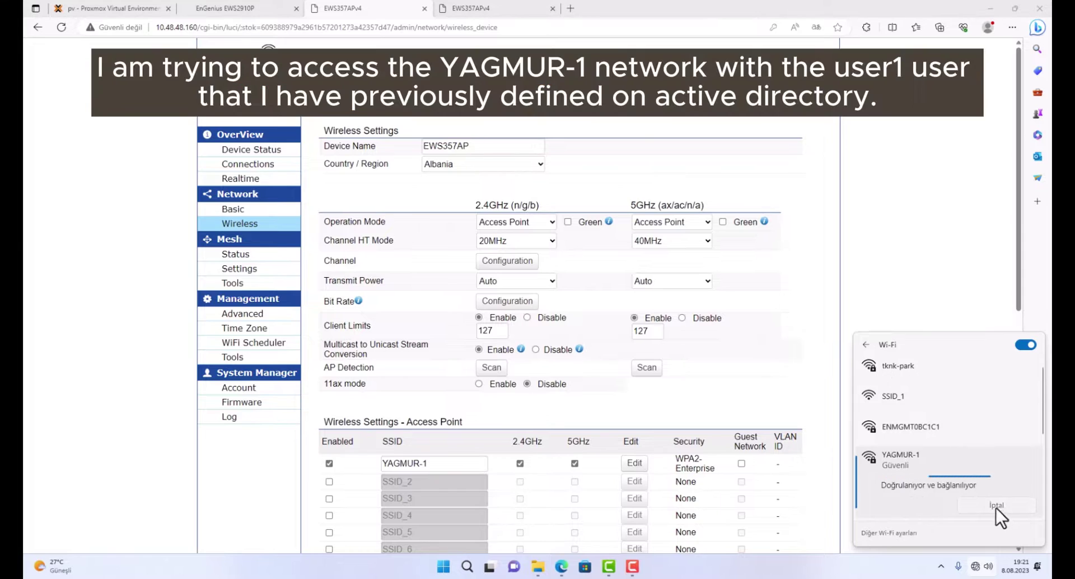
{"action": "left_click", "coordinate": [979, 501]}
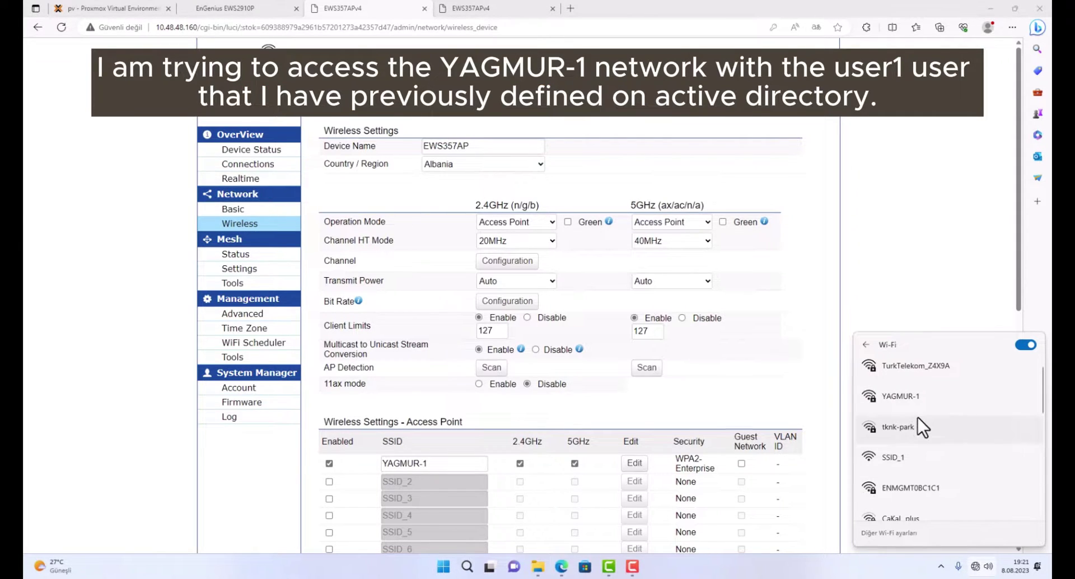
Connect to YAGMUR-1 signing in with the Active Directory username and password.
{"action": "left_click", "coordinate": [921, 395]}
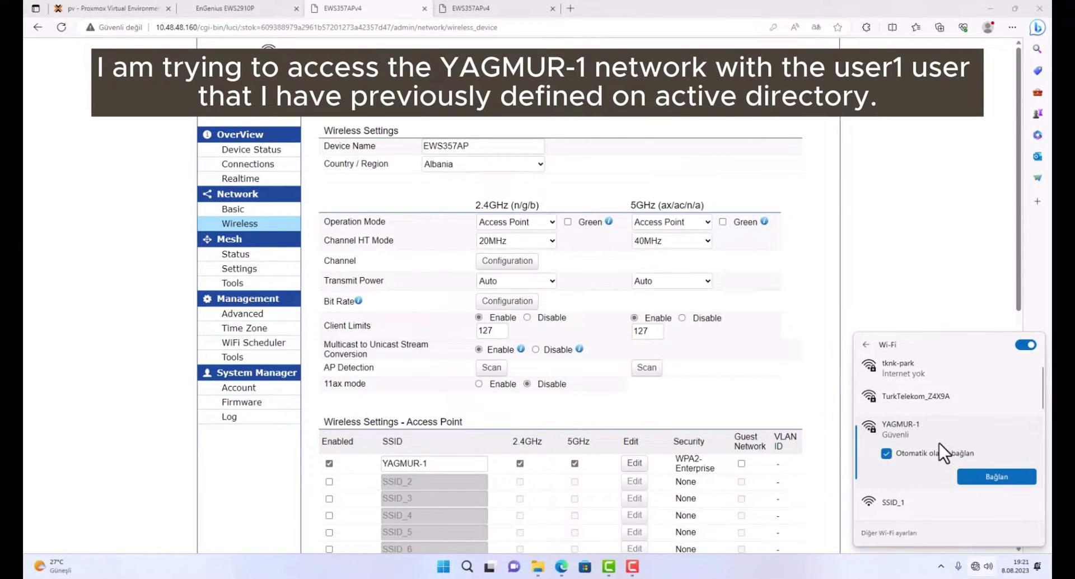
{"action": "left_click", "coordinate": [989, 476]}
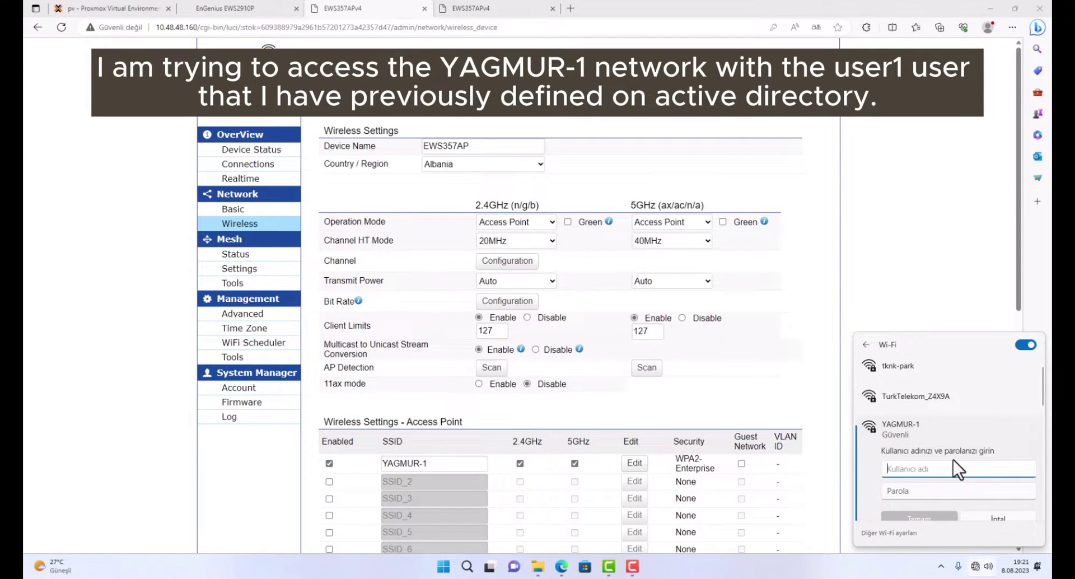
{"action": "type", "text": "user"}
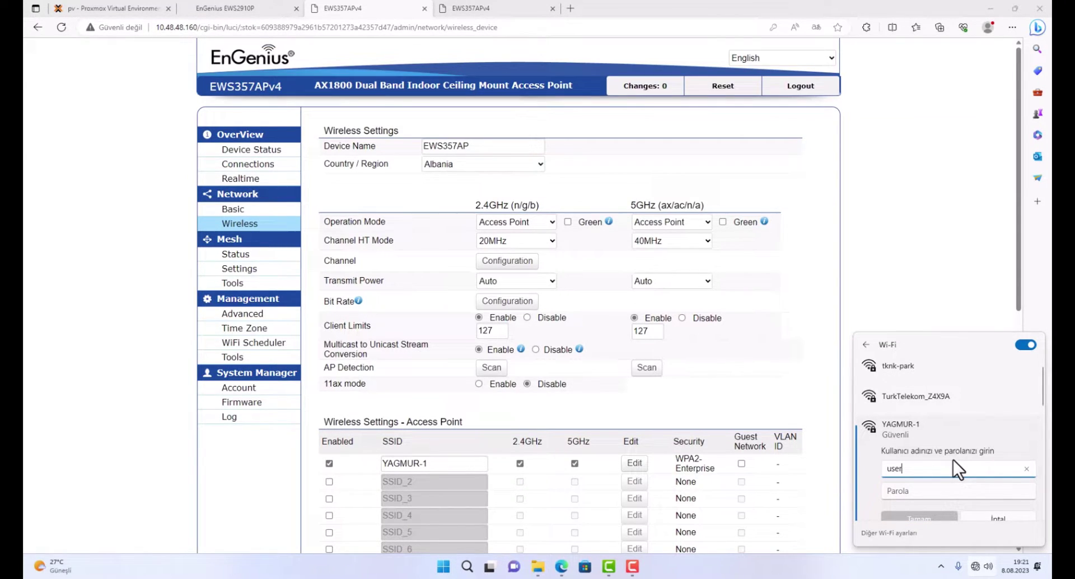
{"action": "type", "text": "1"}
{"action": "key", "text": "Tab"}
{"action": "type", "text": "•••"}
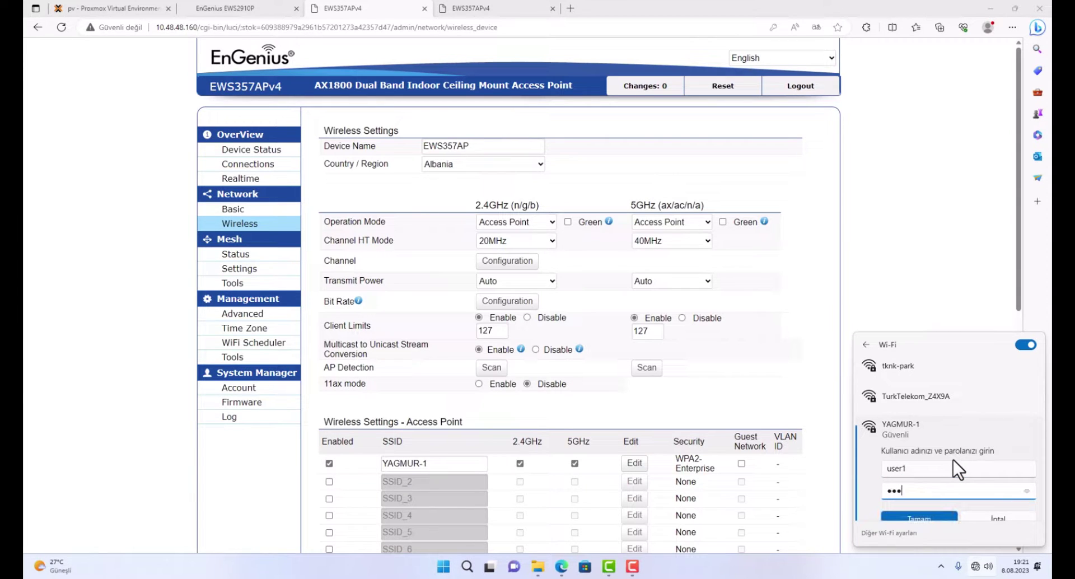
{"action": "type", "text": "•"}
{"action": "left_click", "coordinate": [925, 517]}
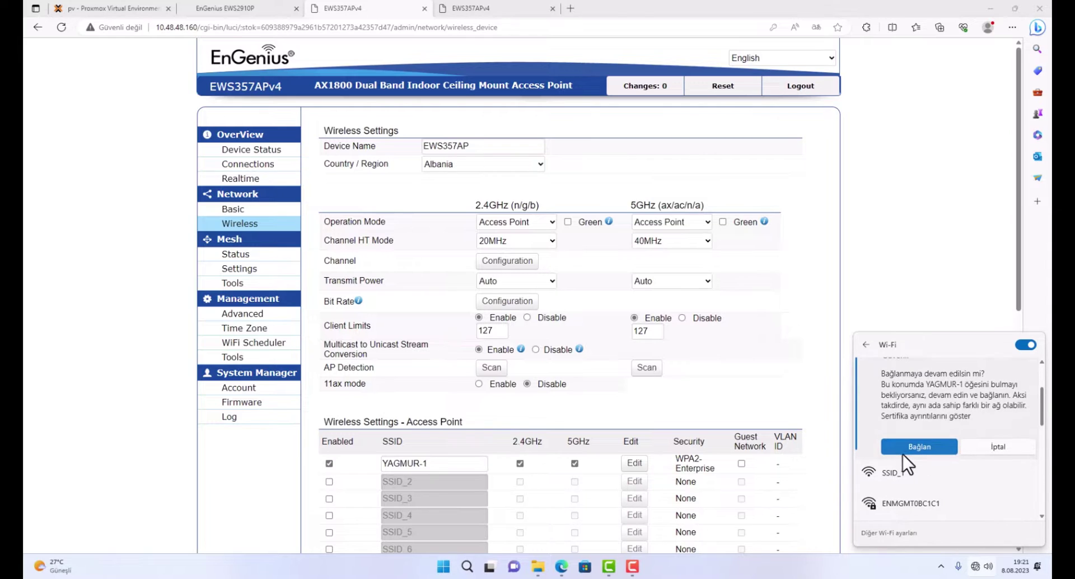
{"action": "left_click", "coordinate": [902, 448]}
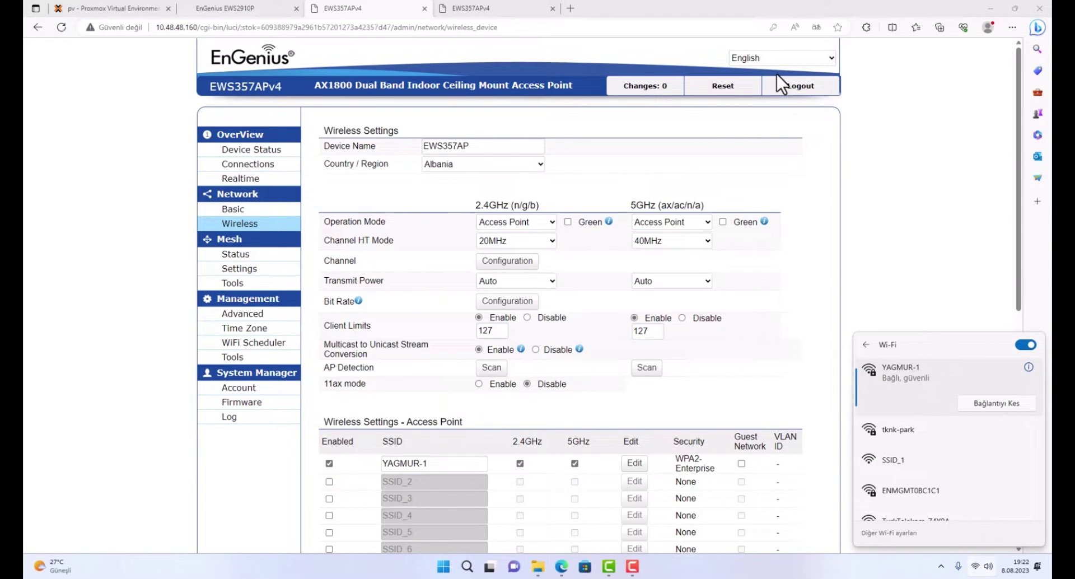
Open the first access point's Connections list and inspect the YAGMUR-1 client's details.
{"action": "left_click", "coordinate": [238, 164]}
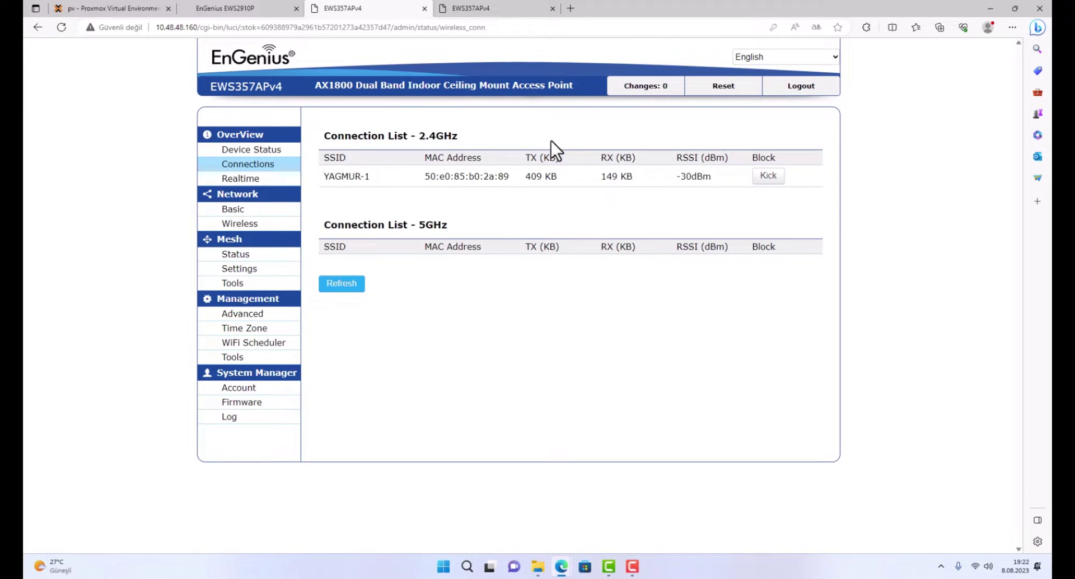
{"action": "left_click_drag", "start_coordinate": [322, 176], "coordinate": [688, 181]}
{"action": "left_click_drag", "start_coordinate": [422, 173], "coordinate": [662, 181]}
{"action": "left_click", "coordinate": [449, 207]}
{"action": "left_click_drag", "start_coordinate": [336, 177], "coordinate": [385, 180]}
{"action": "left_click", "coordinate": [385, 180]}
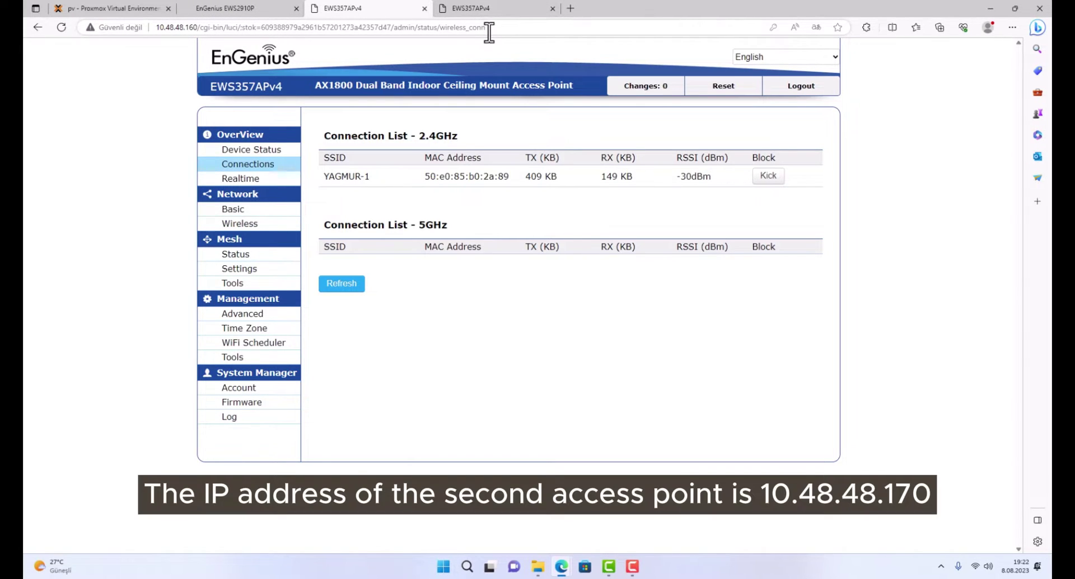
Switch to the 10.48.48.170 access point tab, then return to the server's remote desktop.
{"action": "left_click", "coordinate": [497, 3]}
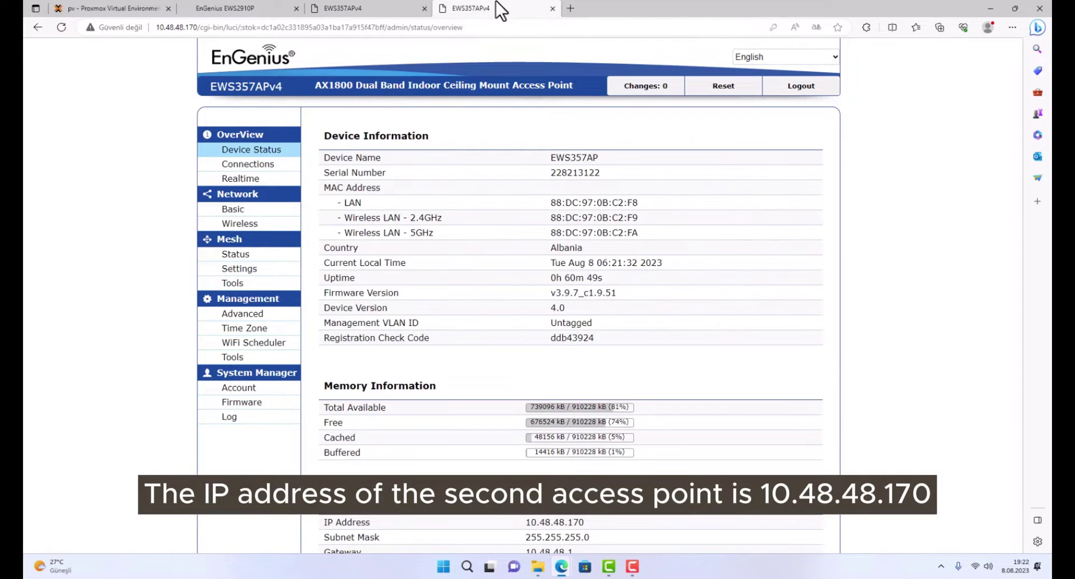
{"action": "left_click", "coordinate": [199, 29]}
{"action": "double_click", "coordinate": [197, 28]}
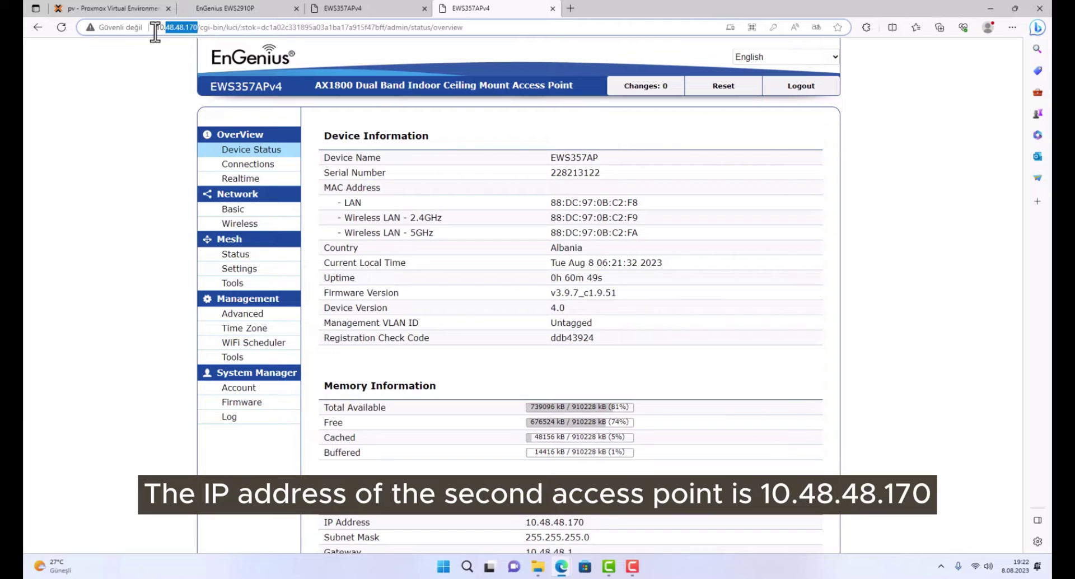
{"action": "type", "text": "10.48.48.170/"}
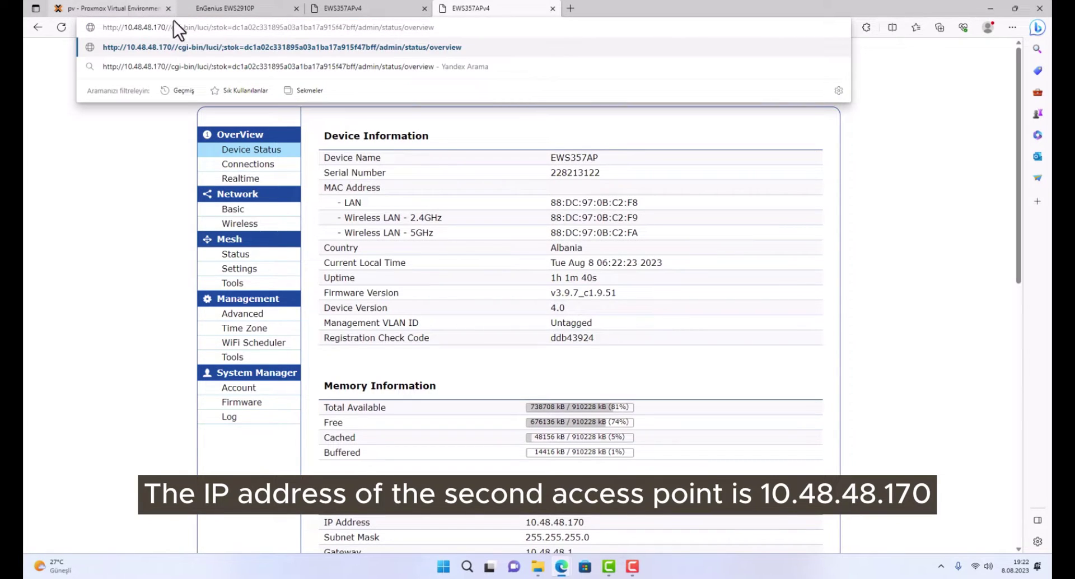
{"action": "key", "text": "ctrl+z"}
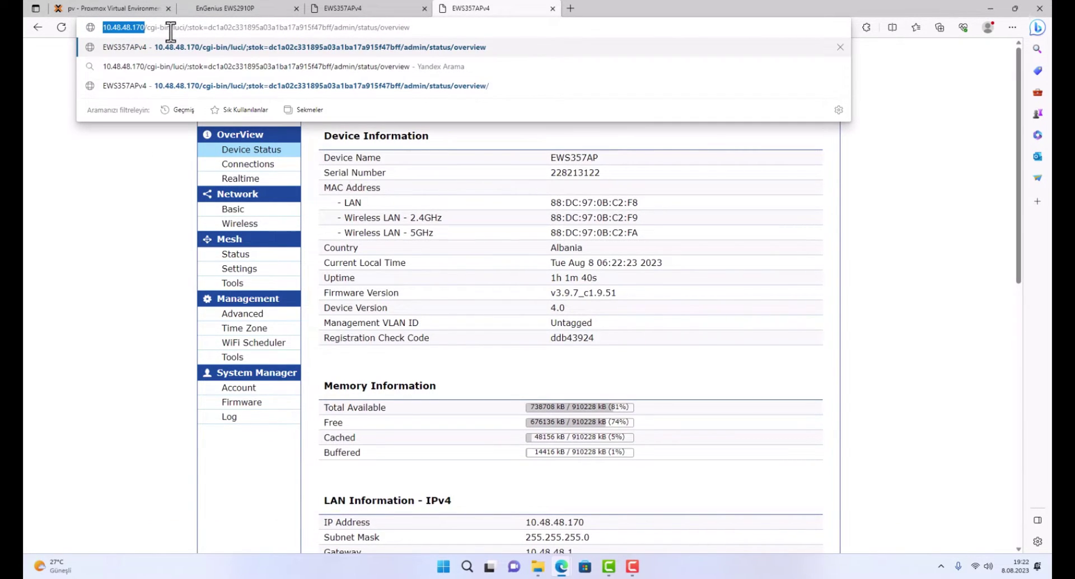
{"action": "key", "text": "alt+Tab"}
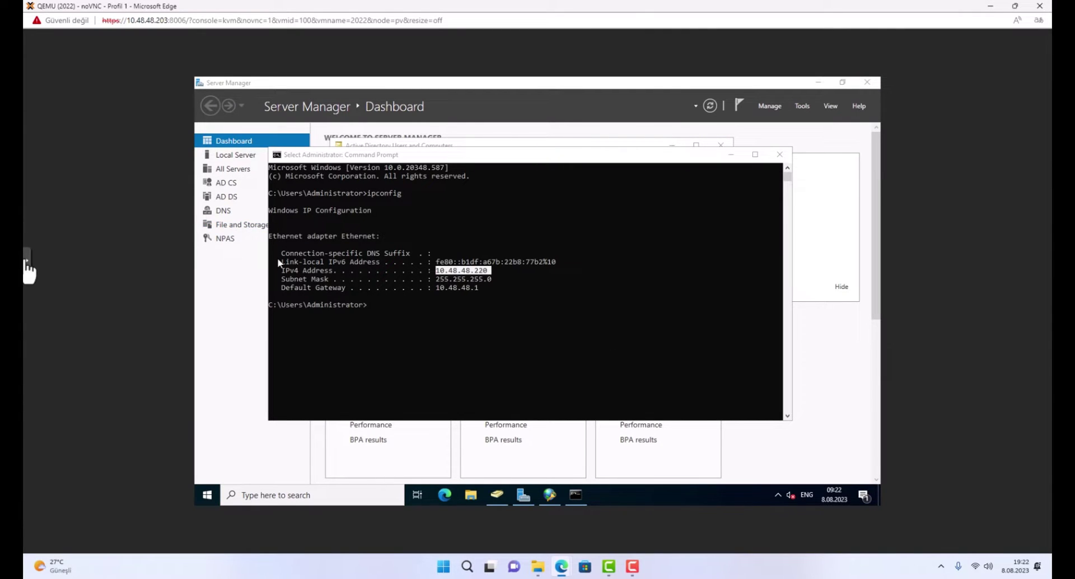
Make the remote desktop full screen, minimize Command Prompt, and show NPS RADIUS Clients.
{"action": "left_click", "coordinate": [27, 264]}
{"action": "left_click", "coordinate": [37, 291]}
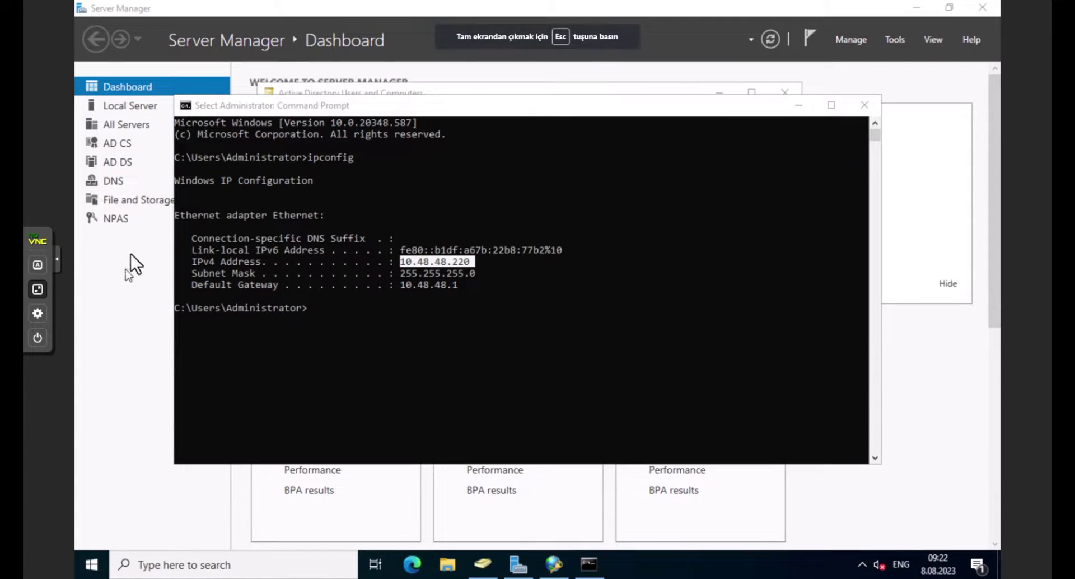
{"action": "left_click", "coordinate": [605, 376]}
{"action": "left_click", "coordinate": [798, 104]}
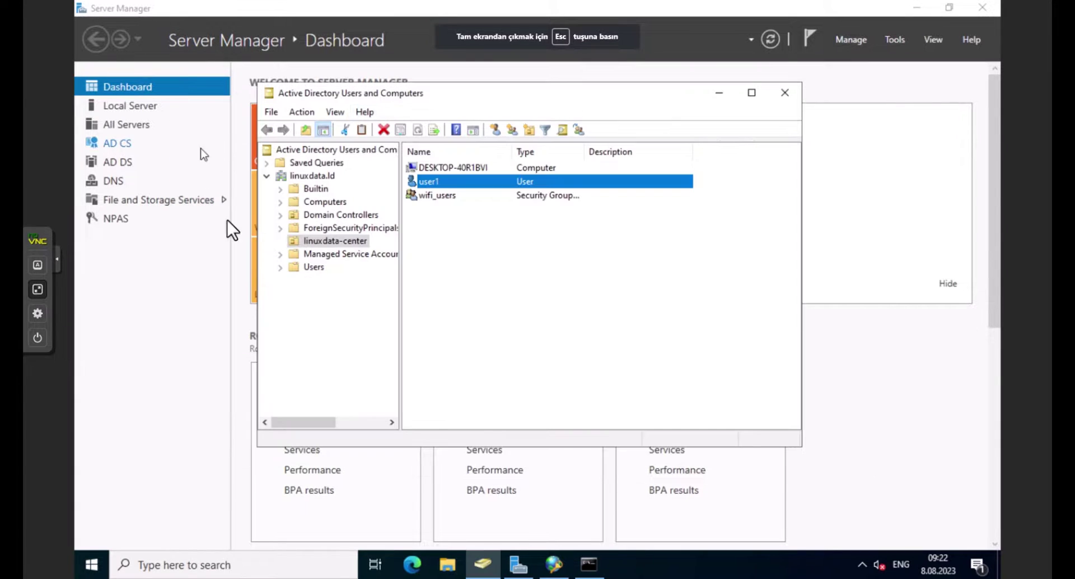
{"action": "left_click", "coordinate": [555, 564]}
{"action": "left_click", "coordinate": [162, 90]}
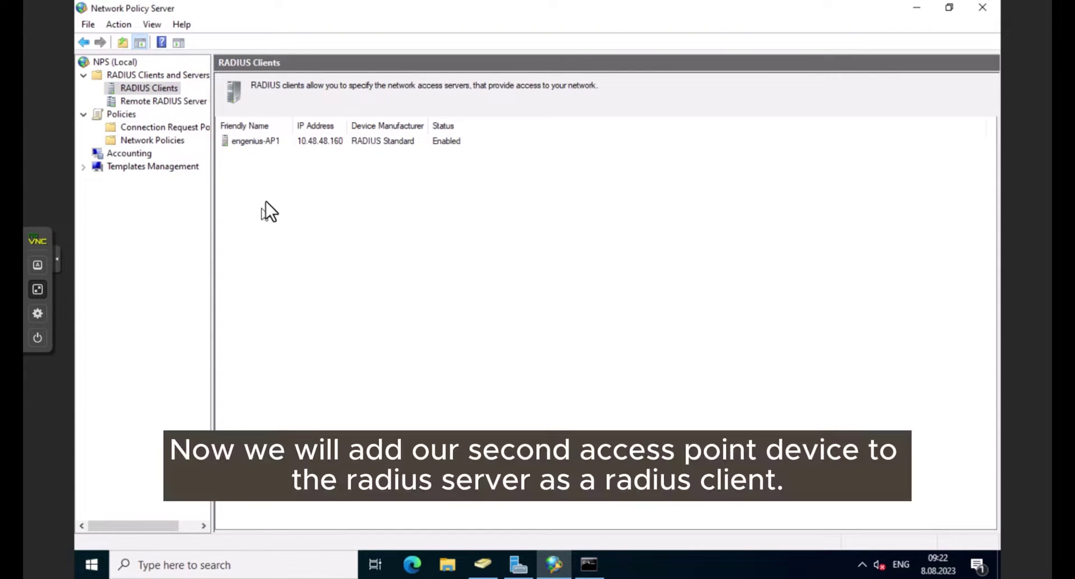
Start a new RADIUS client named engenius-AP2 at 10.48.48.170, shared secret template None.
{"action": "right_click", "coordinate": [161, 91]}
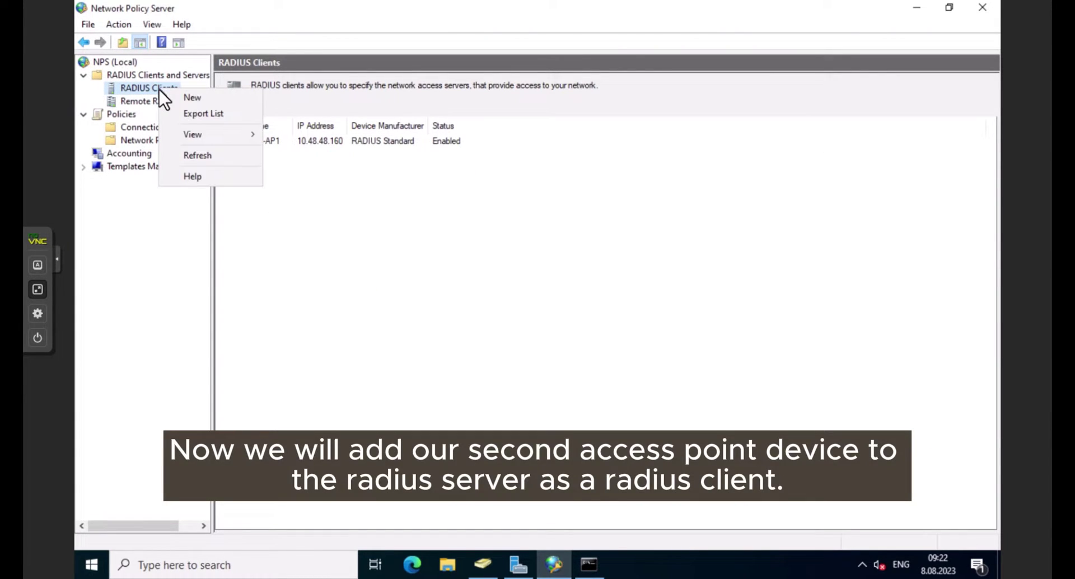
{"action": "left_click", "coordinate": [187, 103]}
{"action": "left_click", "coordinate": [432, 204]}
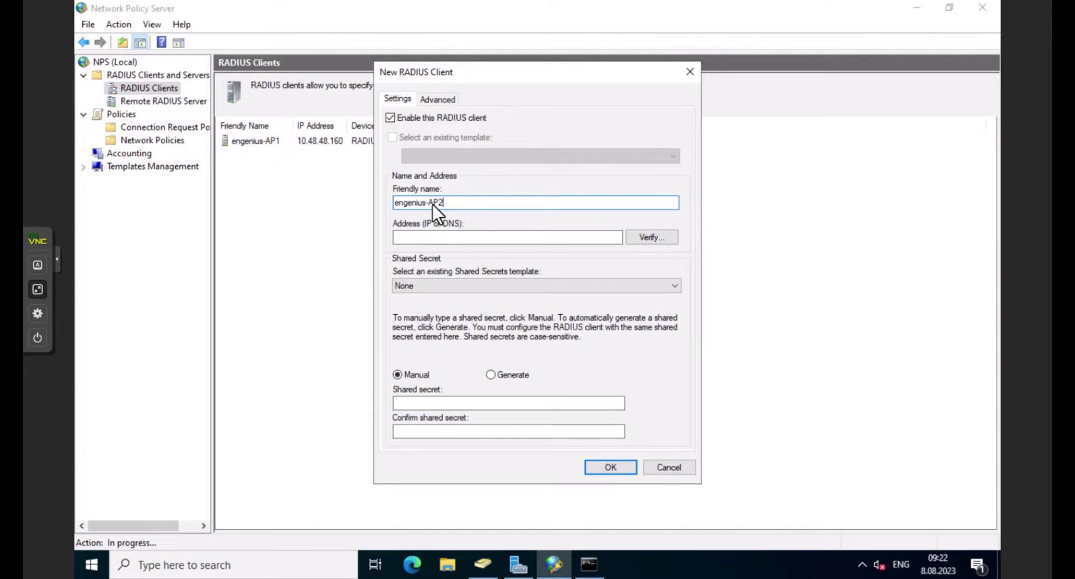
{"action": "left_click", "coordinate": [426, 236]}
{"action": "left_click", "coordinate": [428, 288]}
{"action": "left_click", "coordinate": [428, 287]}
Enter and confirm the shared secret, then save the engenius-AP2 RADIUS client.
{"action": "left_click", "coordinate": [445, 403]}
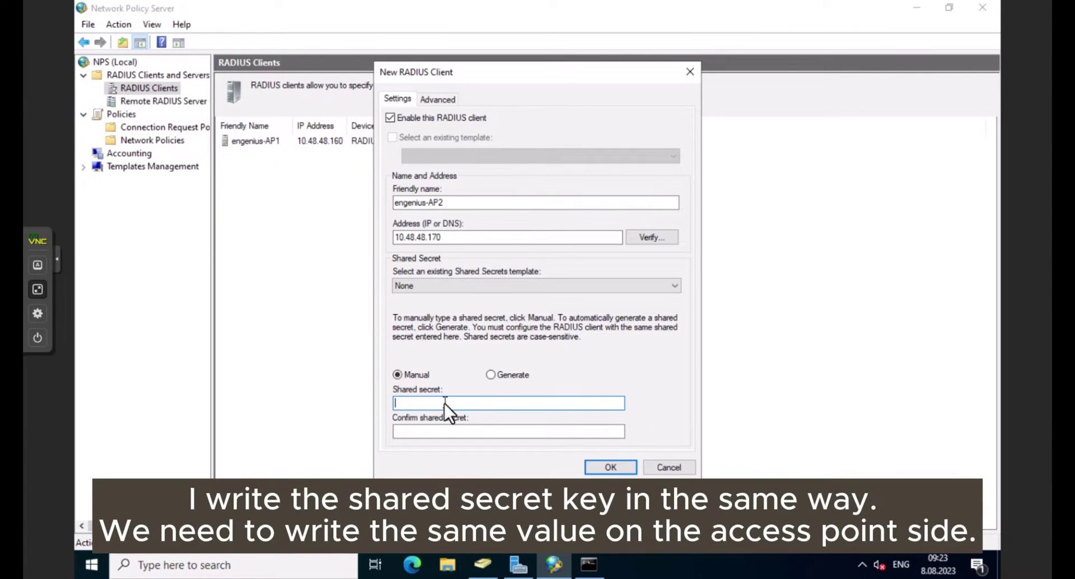
{"action": "type", "text": "123"}
{"action": "left_click", "coordinate": [438, 429]}
{"action": "type", "text": "1234"}
{"action": "left_click", "coordinate": [449, 98]}
{"action": "left_click", "coordinate": [399, 100]}
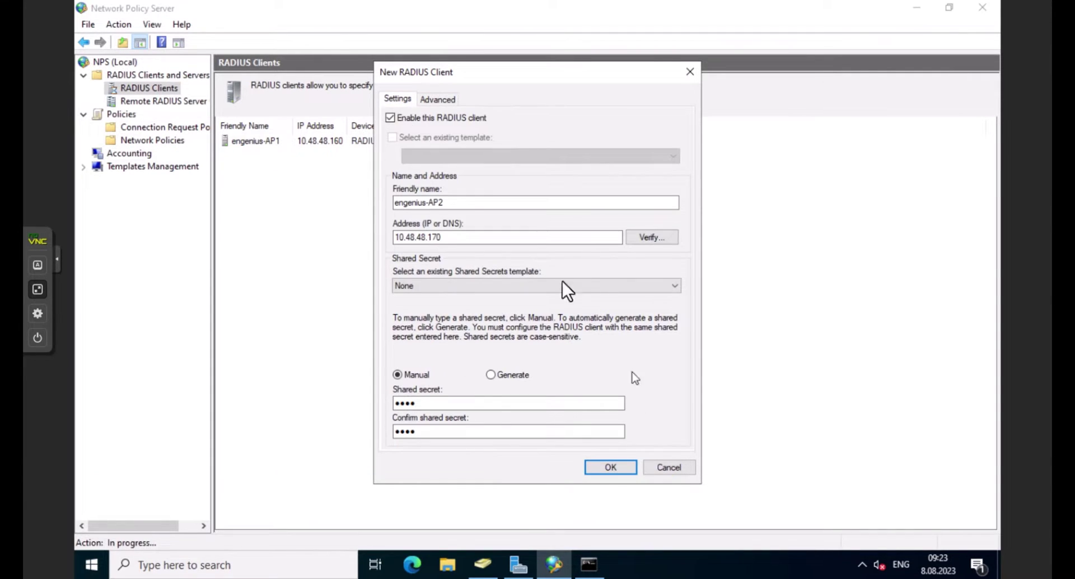
{"action": "left_click", "coordinate": [619, 468]}
Check the new engenius-AP2 entry and switch back to the browser window.
{"action": "left_click", "coordinate": [261, 154]}
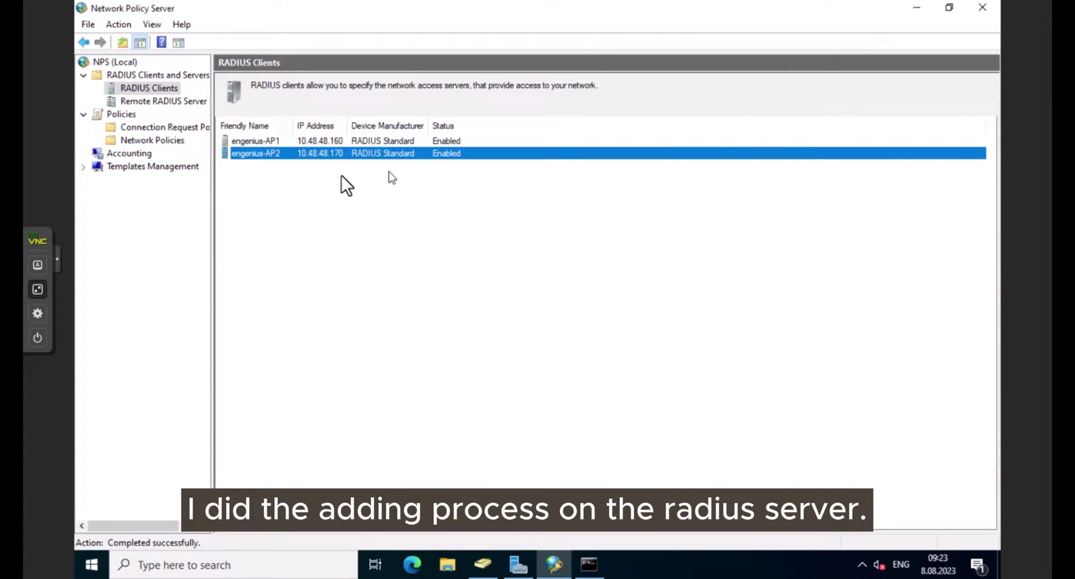
{"action": "left_click", "coordinate": [426, 222]}
{"action": "key", "text": "super+Tab"}
On the second access point's Wireless settings, rename SSID_1 to YAGMUR-2.
{"action": "left_click", "coordinate": [427, 230]}
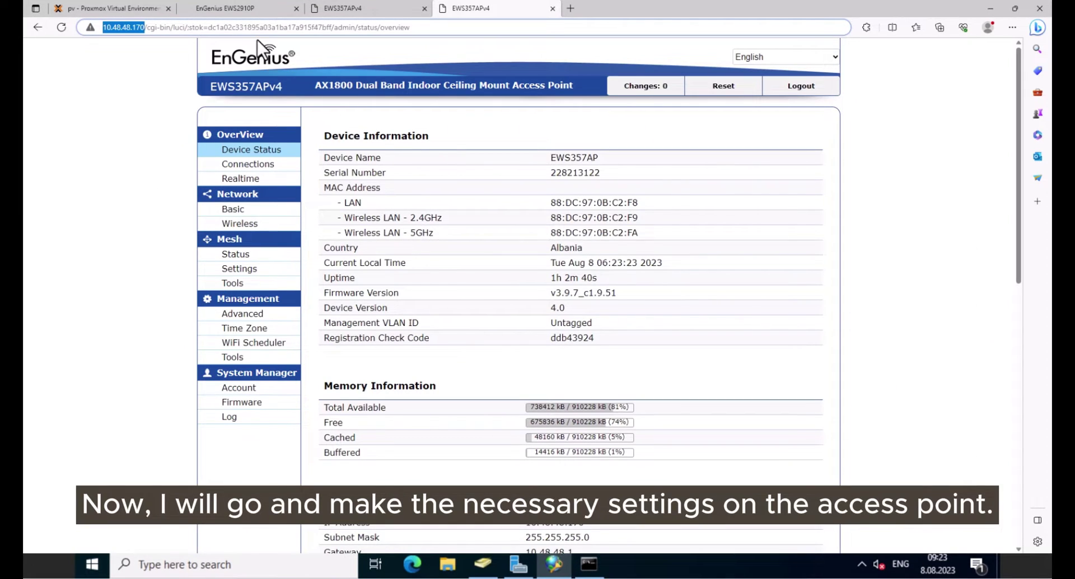
{"action": "left_click", "coordinate": [229, 224]}
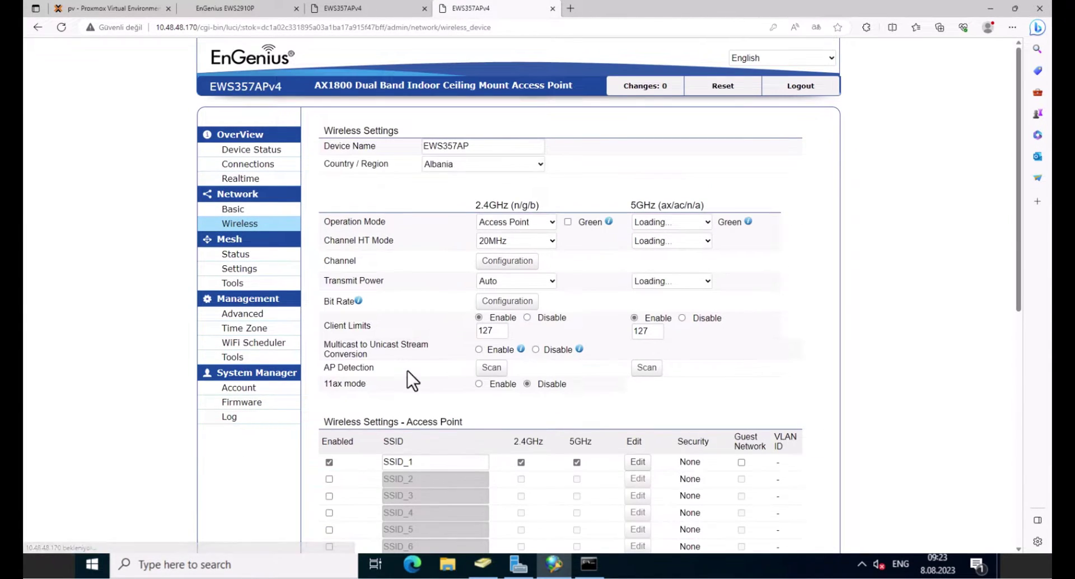
{"action": "left_click_drag", "start_coordinate": [1019, 184], "coordinate": [1035, 278]}
{"action": "left_click", "coordinate": [638, 283]}
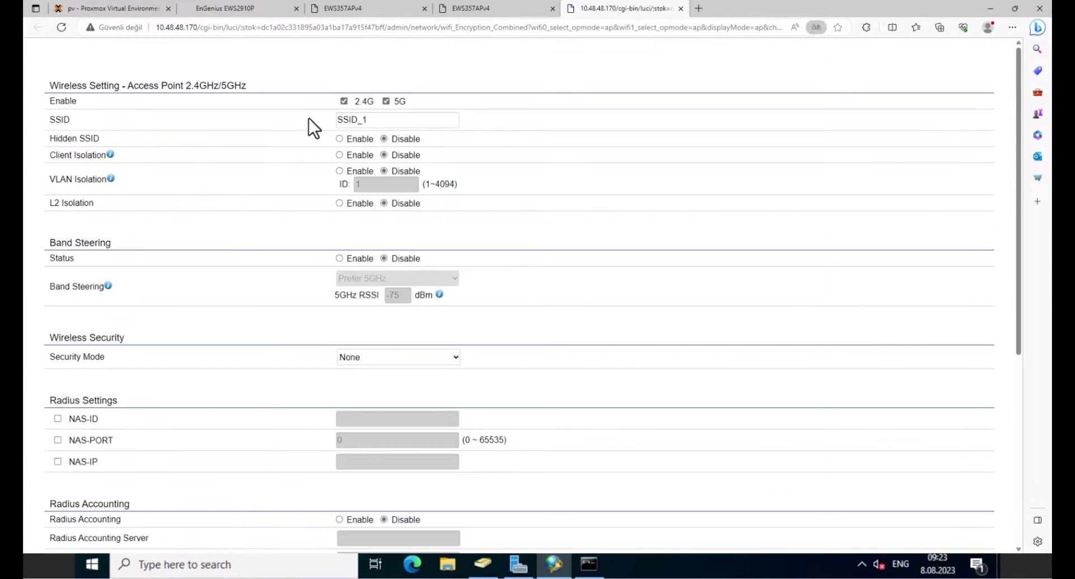
{"action": "double_click", "coordinate": [358, 120]}
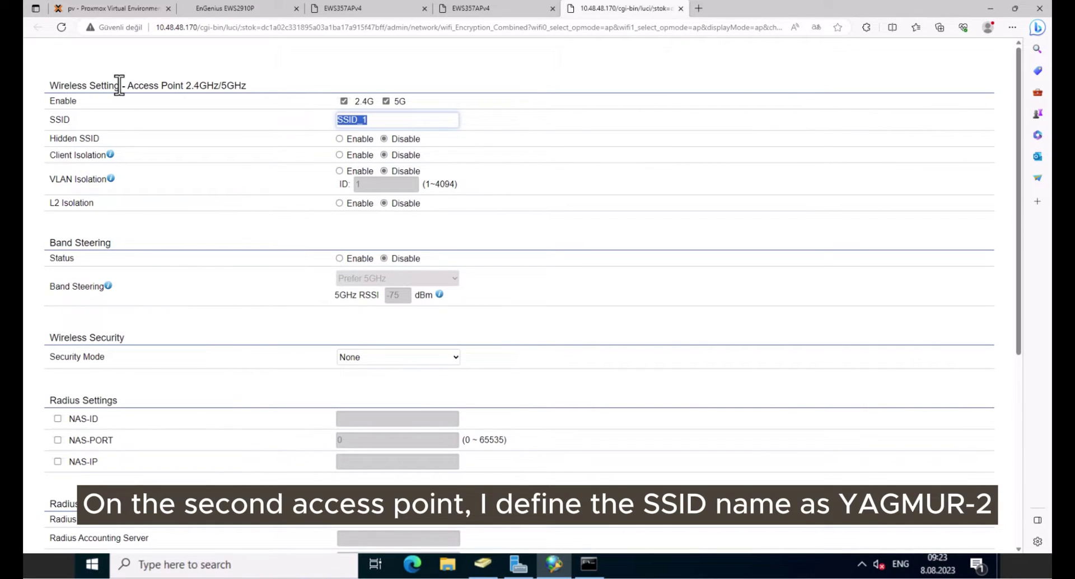
{"action": "type", "text": "YAGMU"}
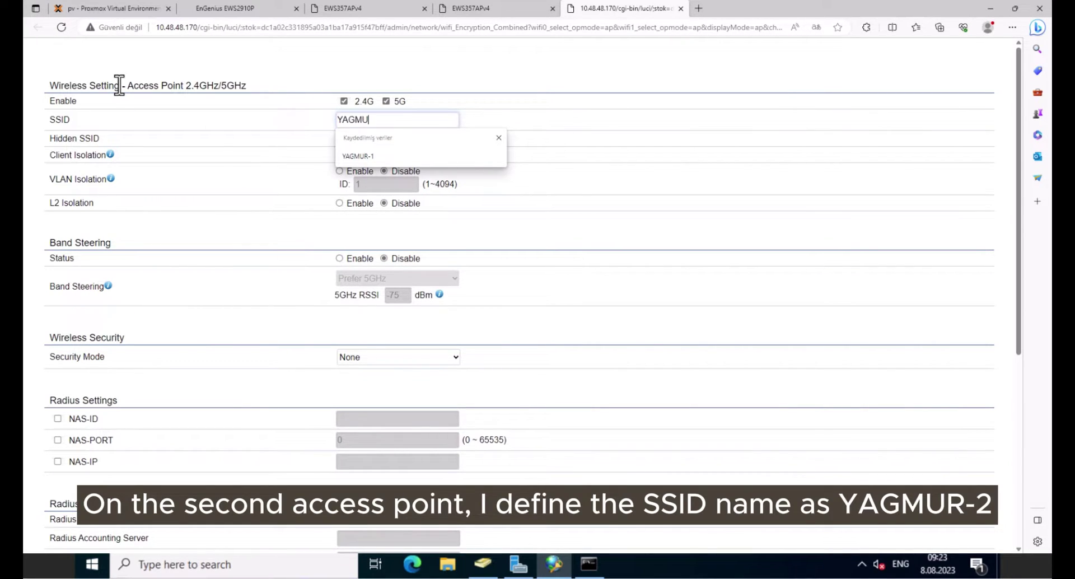
{"action": "type", "text": "R-2"}
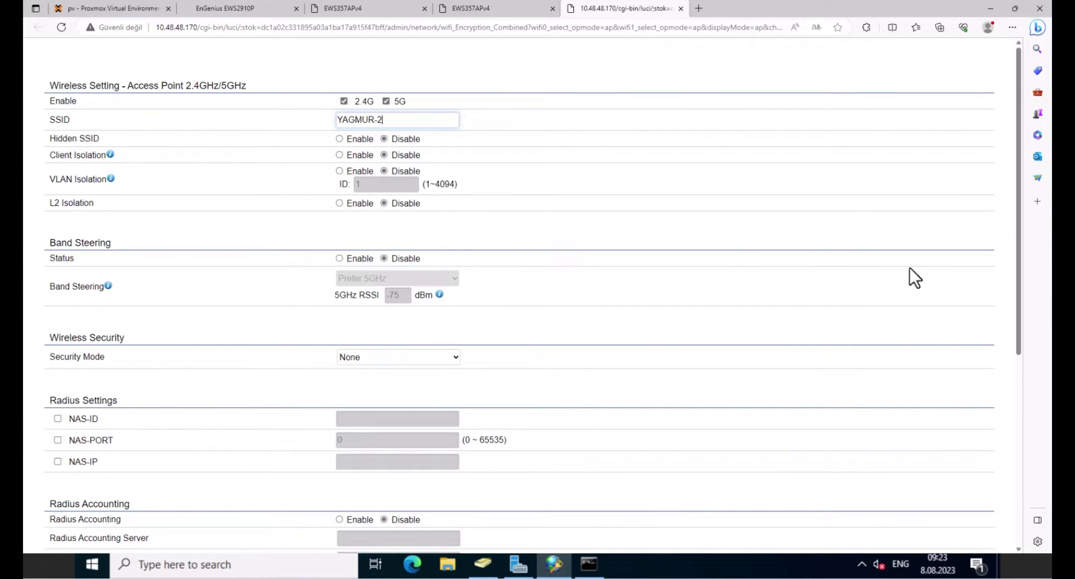
{"action": "left_click_drag", "start_coordinate": [1022, 254], "coordinate": [1040, 397]}
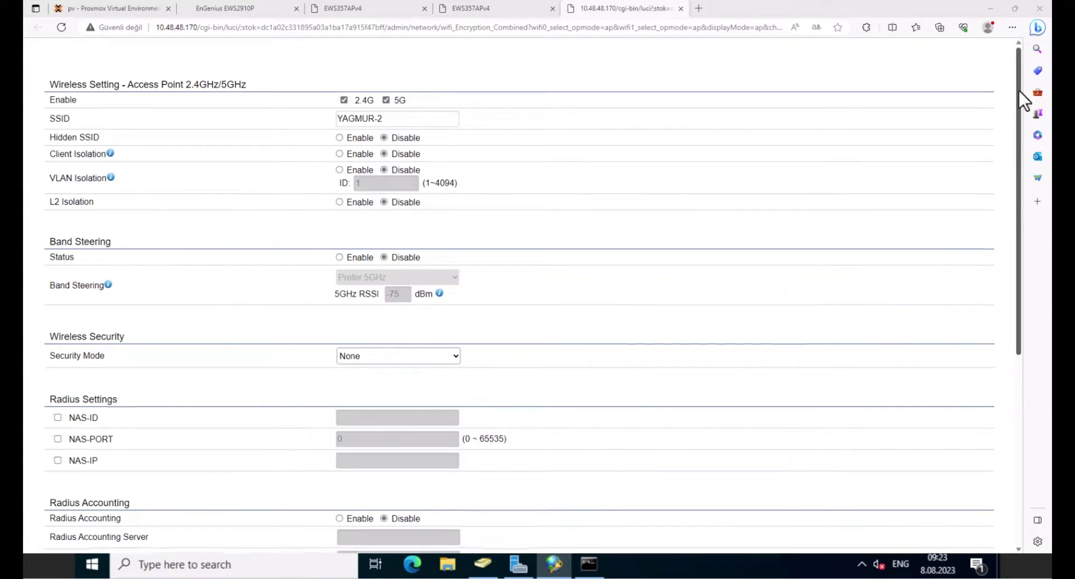
Secure YAGMUR-2 with WPA2-Enterprise, RADIUS server 10.48.48.220 port 1812 plus its secret, and save.
{"action": "left_click_drag", "start_coordinate": [1020, 93], "coordinate": [1039, 180]}
{"action": "scroll", "coordinate": [895, 183], "scroll_direction": "down", "scroll_amount": 2}
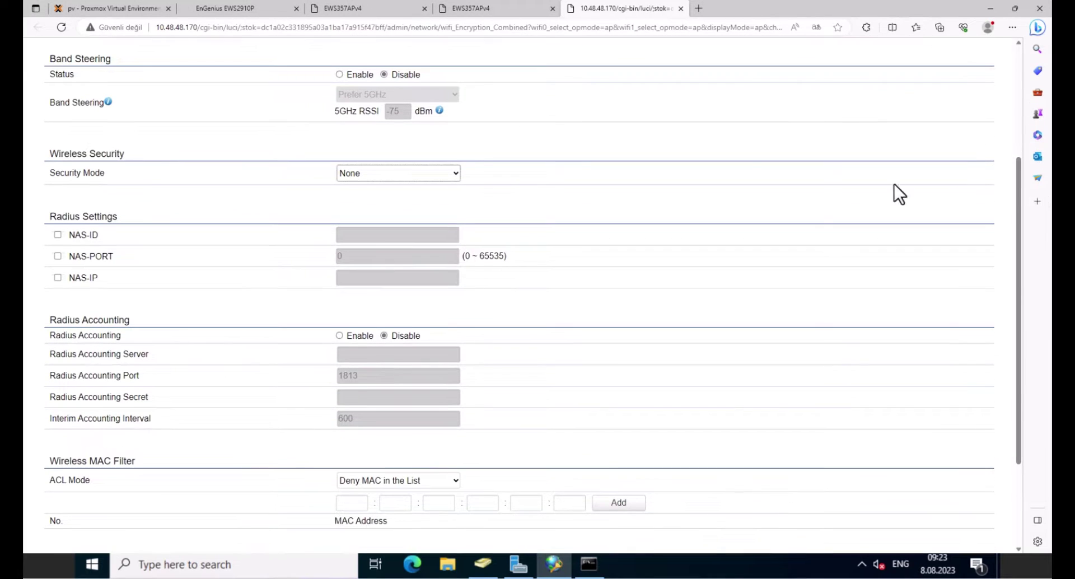
{"action": "left_click", "coordinate": [420, 170]}
{"action": "left_click", "coordinate": [381, 243]}
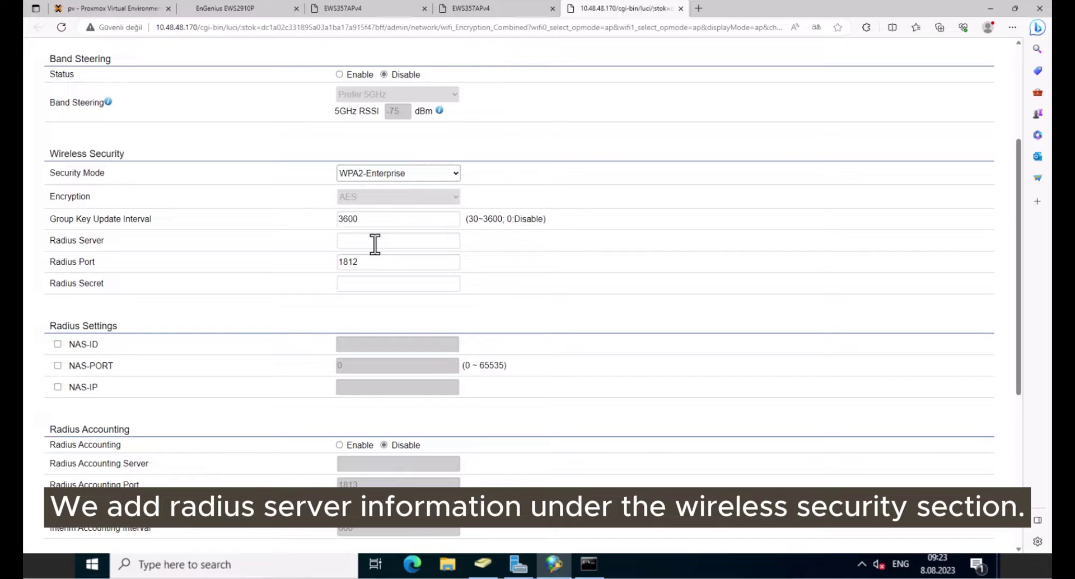
{"action": "left_click", "coordinate": [374, 243]}
{"action": "left_click", "coordinate": [376, 283]}
{"action": "left_click", "coordinate": [376, 284]}
{"action": "type", "text": "1234"}
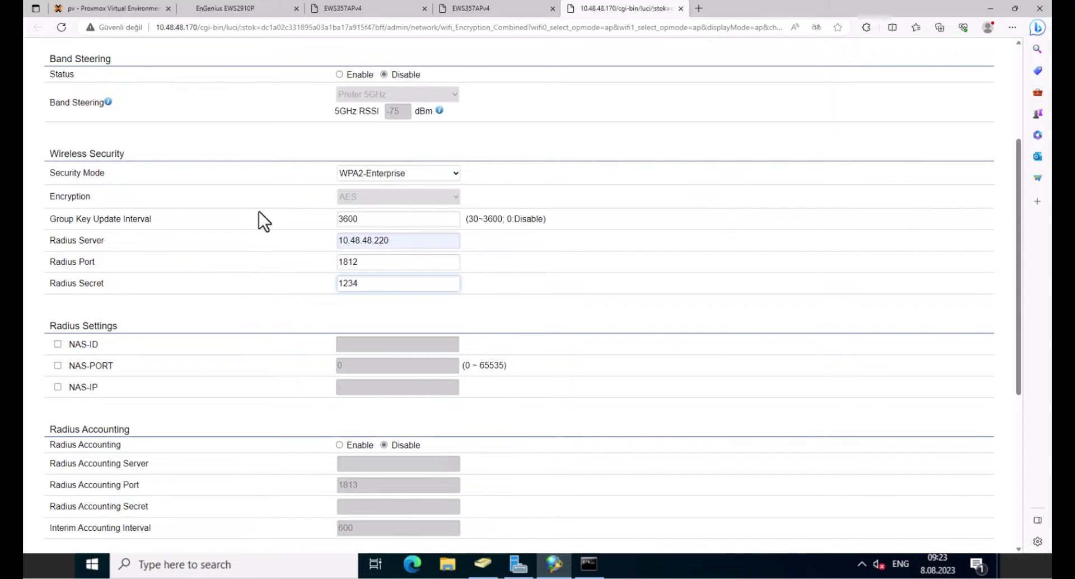
{"action": "key", "text": "ctrl+a"}
{"action": "left_click_drag", "start_coordinate": [410, 242], "coordinate": [276, 224]}
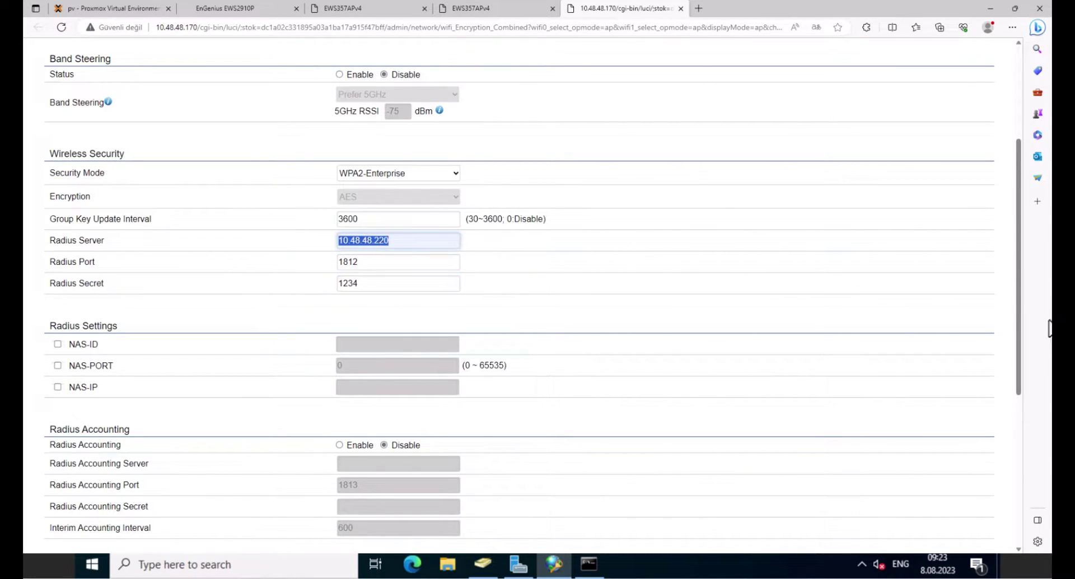
{"action": "left_click_drag", "start_coordinate": [1019, 292], "coordinate": [1049, 518]}
{"action": "left_click", "coordinate": [54, 533]}
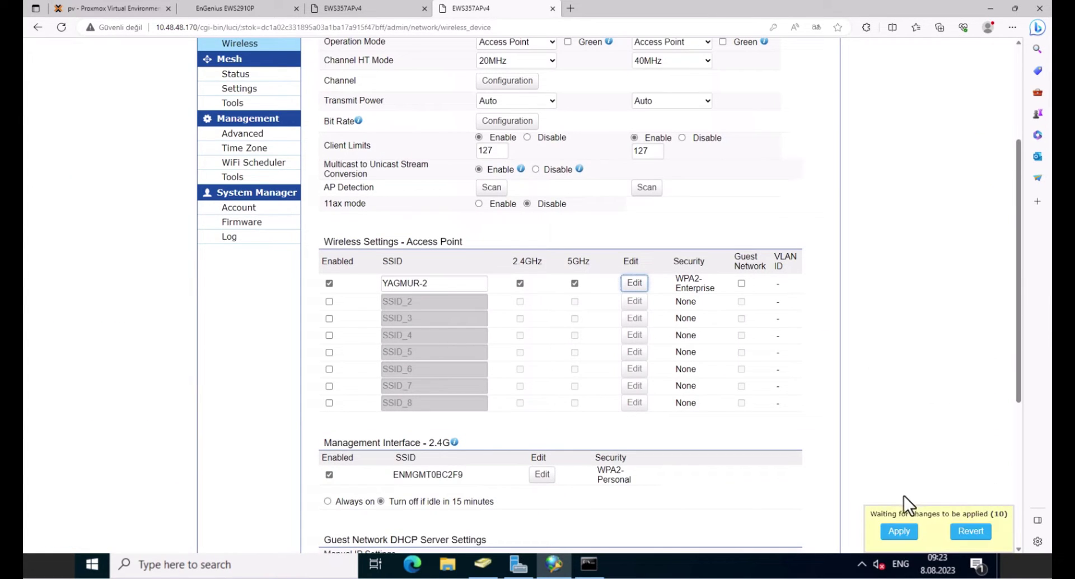
Apply the pending YAGMUR-2 configuration changes and dismiss Edge's translate offer.
{"action": "left_click", "coordinate": [900, 531]}
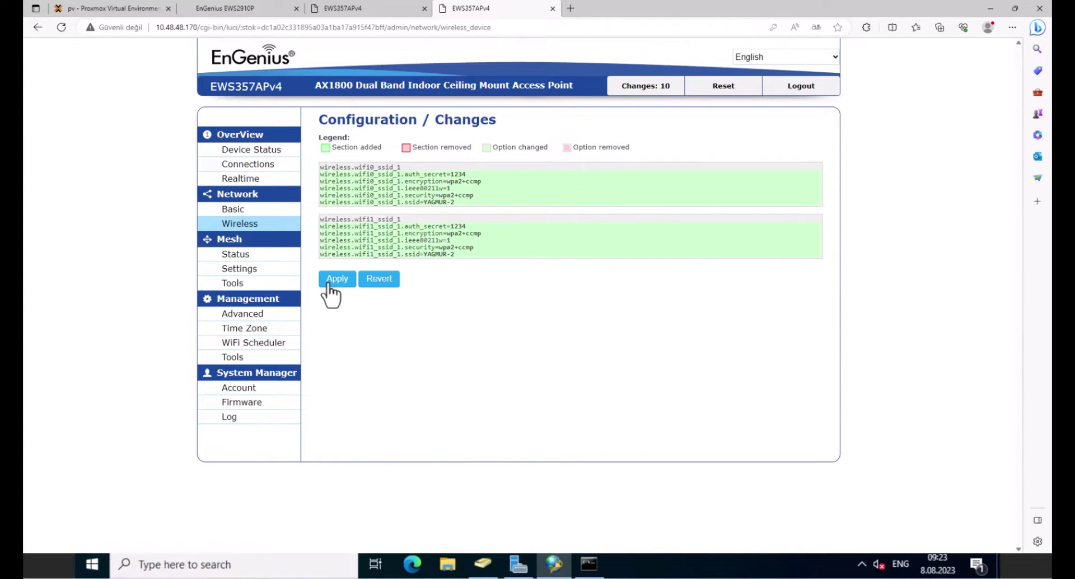
{"action": "left_click", "coordinate": [330, 283]}
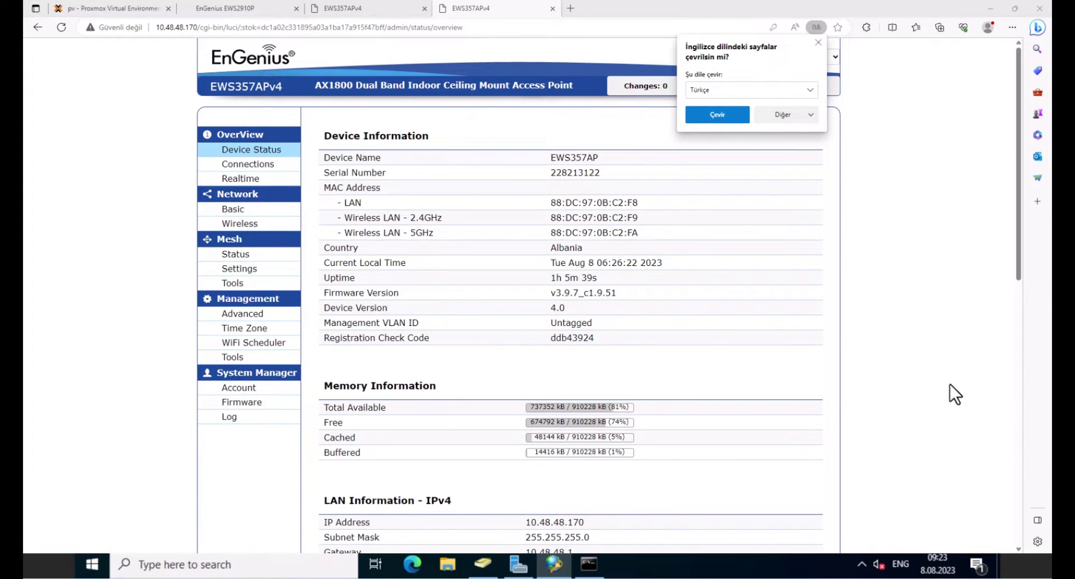
{"action": "left_click", "coordinate": [959, 525]}
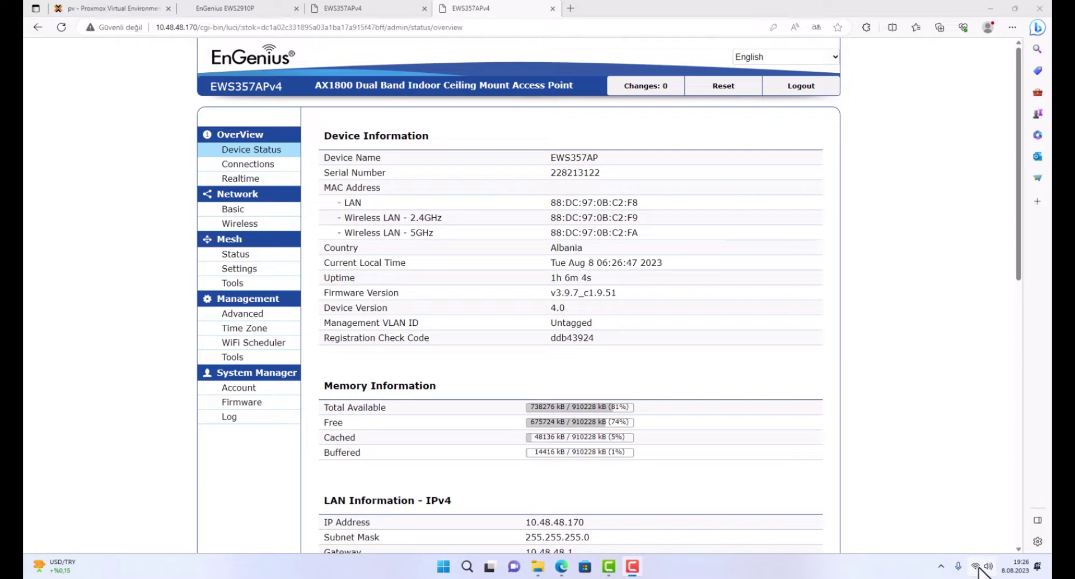
From Windows quick settings, choose the YAGMUR-2 Wi-Fi network and start connecting.
{"action": "left_click", "coordinate": [978, 567]}
{"action": "left_click", "coordinate": [905, 394]}
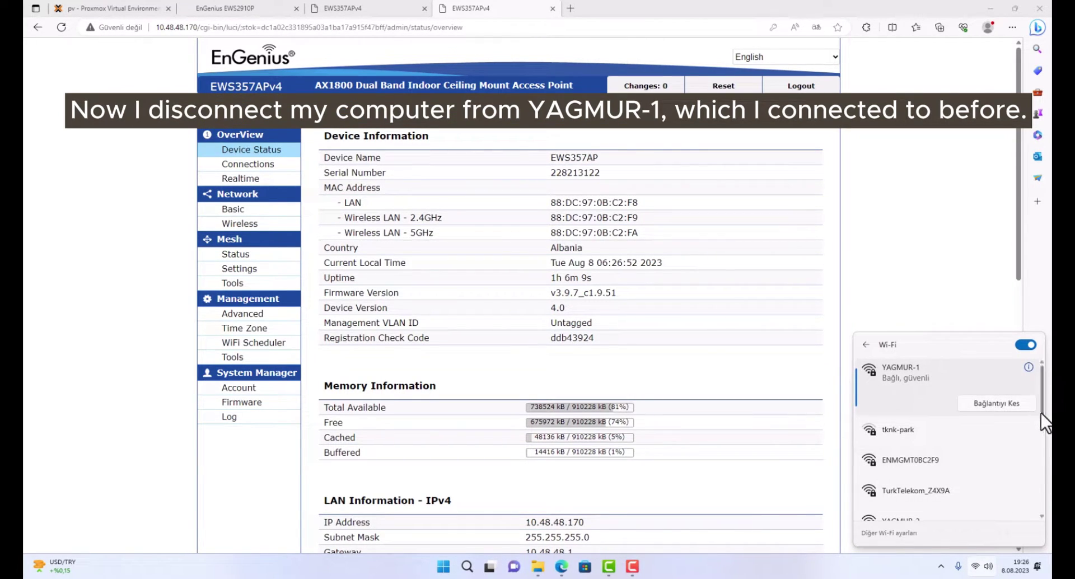
{"action": "scroll", "coordinate": [1042, 432], "scroll_direction": "down", "scroll_amount": 2}
{"action": "left_click", "coordinate": [926, 475]}
{"action": "left_click", "coordinate": [991, 496]}
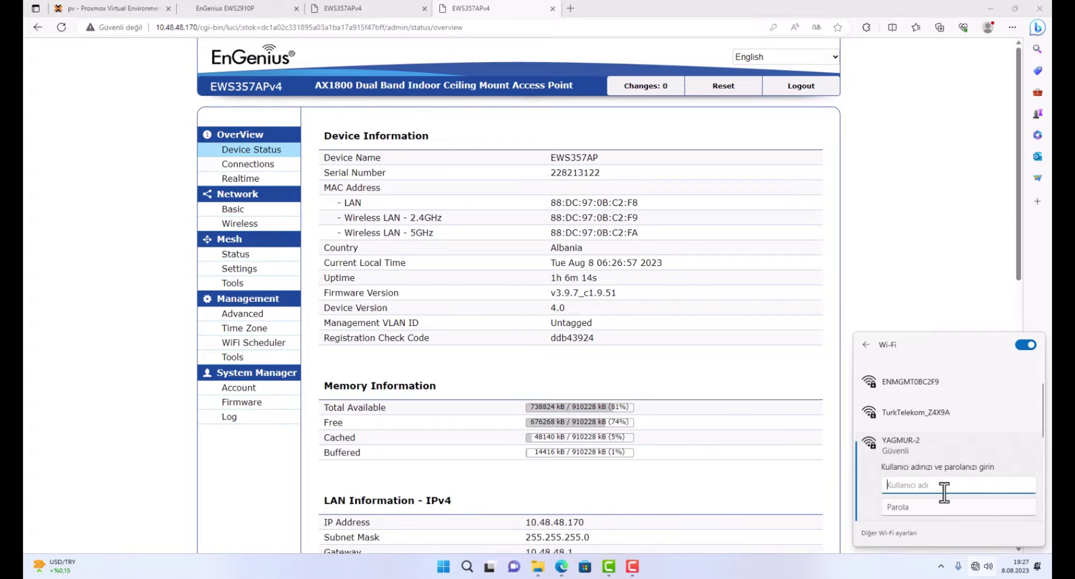
Sign in with the Active Directory username and password and confirm the connection.
{"action": "type", "text": "us"}
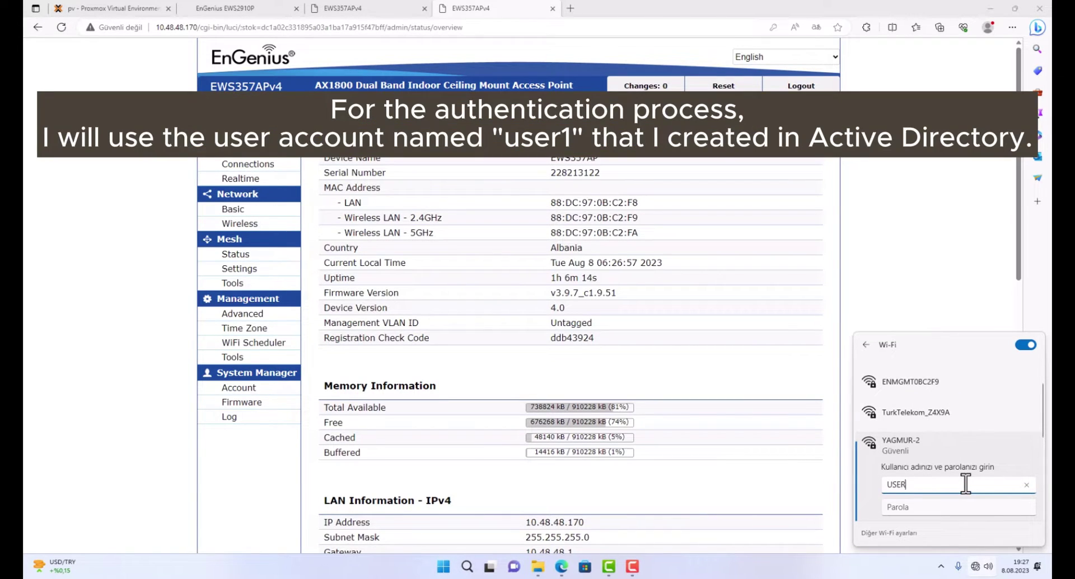
{"action": "key", "text": "Tab"}
{"action": "left_click", "coordinate": [971, 481]}
{"action": "key", "text": "BackSpace"}
{"action": "key", "text": "BackSpace"}
{"action": "key", "text": "BackSpace"}
{"action": "key", "text": "BackSpace"}
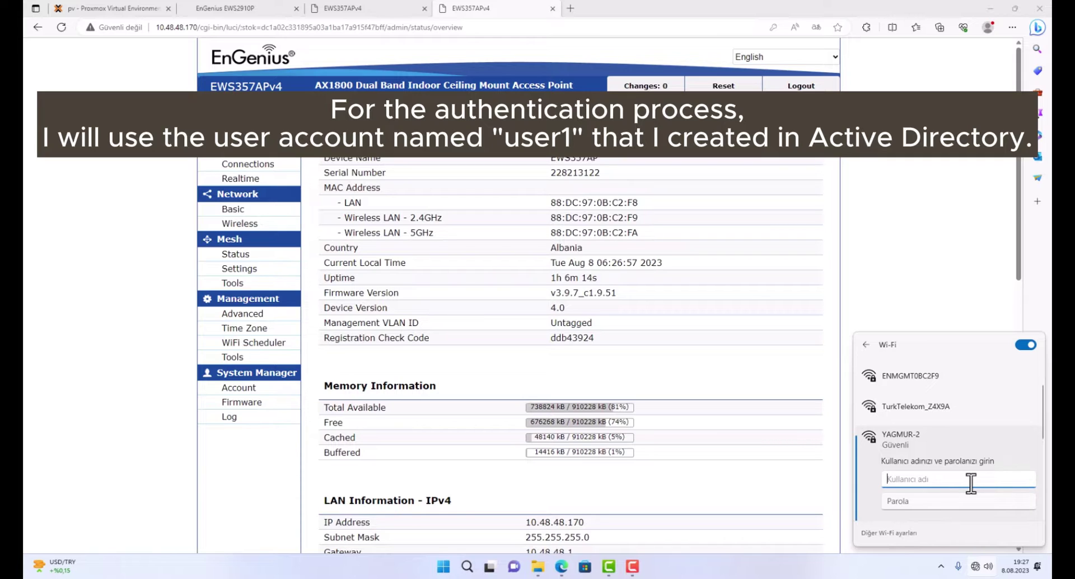
{"action": "type", "text": "user1"}
{"action": "key", "text": "Tab"}
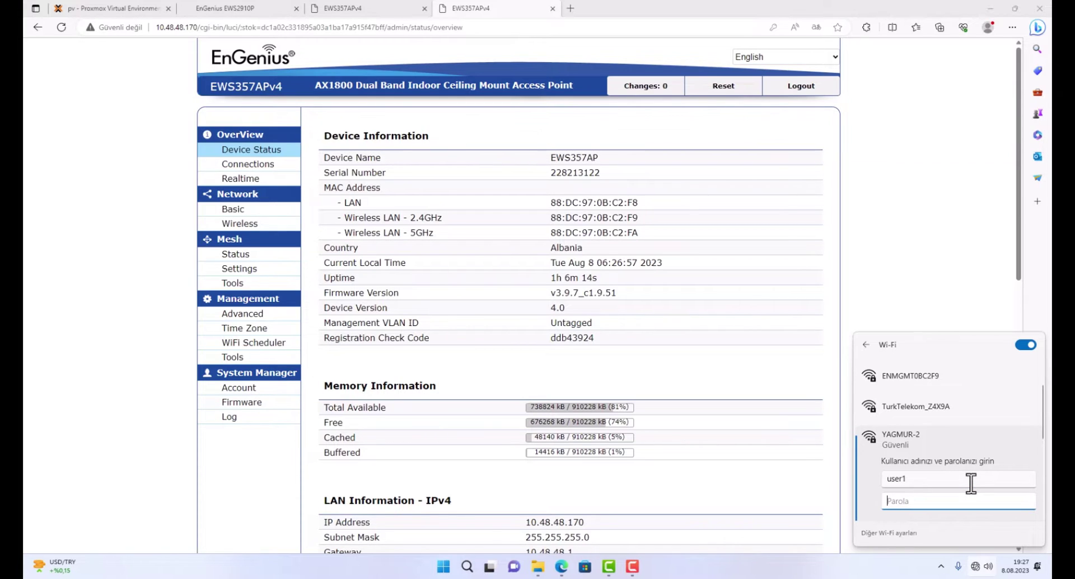
{"action": "type", "text": "Pa"}
{"action": "scroll", "coordinate": [1041, 442], "scroll_direction": "down", "scroll_amount": 2}
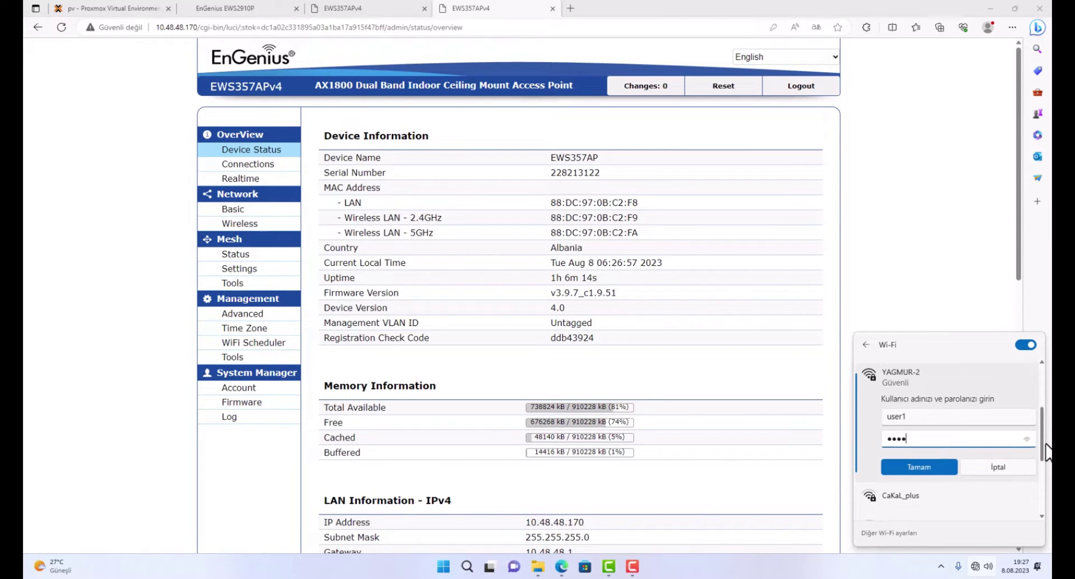
{"action": "left_click", "coordinate": [917, 466]}
{"action": "left_click", "coordinate": [928, 472]}
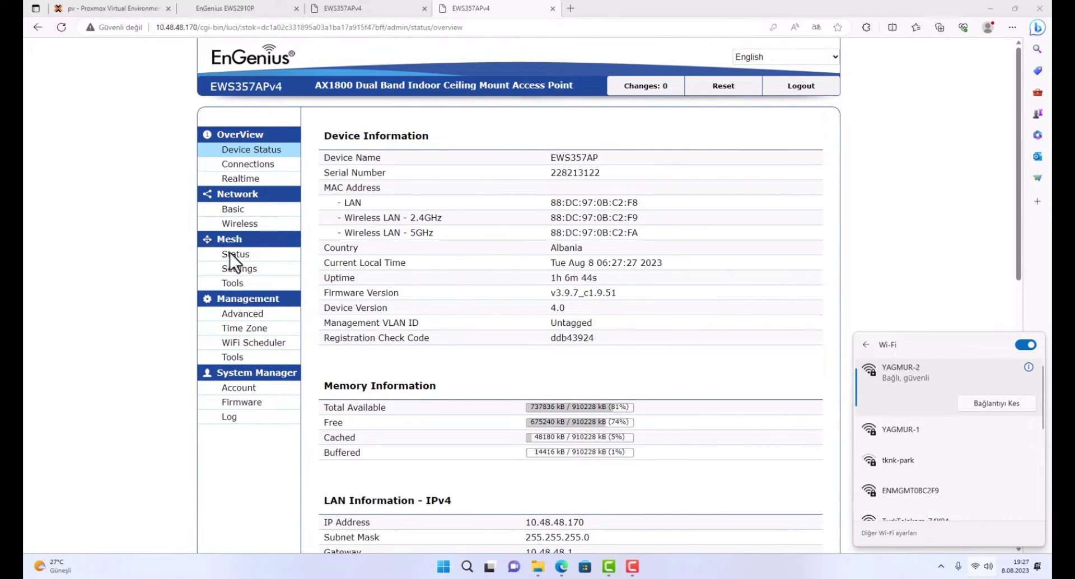
Open the second access point's Connections page, refresh it, and check the client's MAC address.
{"action": "left_click", "coordinate": [254, 174]}
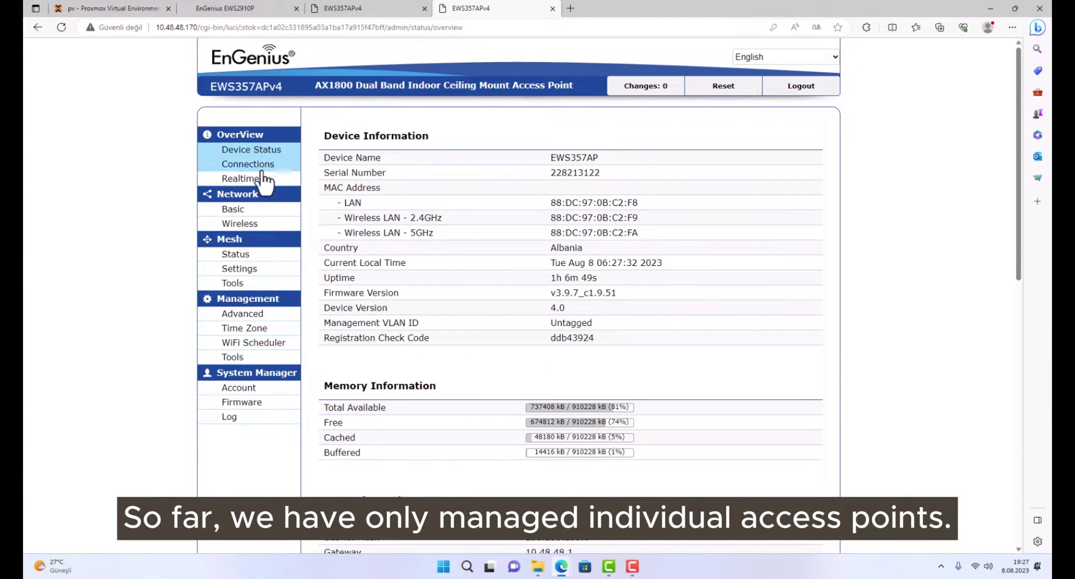
{"action": "left_click", "coordinate": [263, 165]}
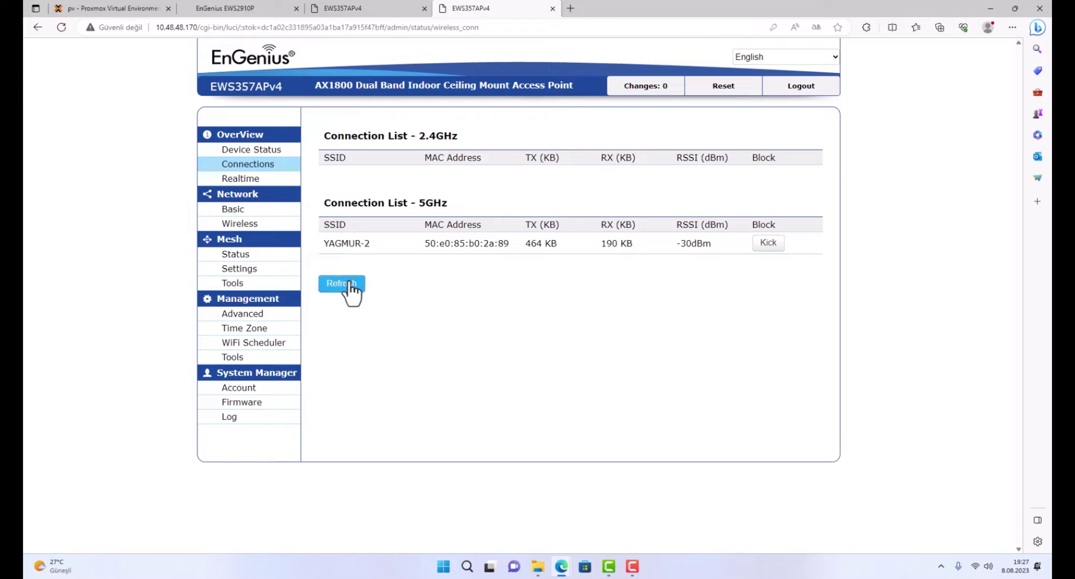
{"action": "left_click", "coordinate": [343, 283]}
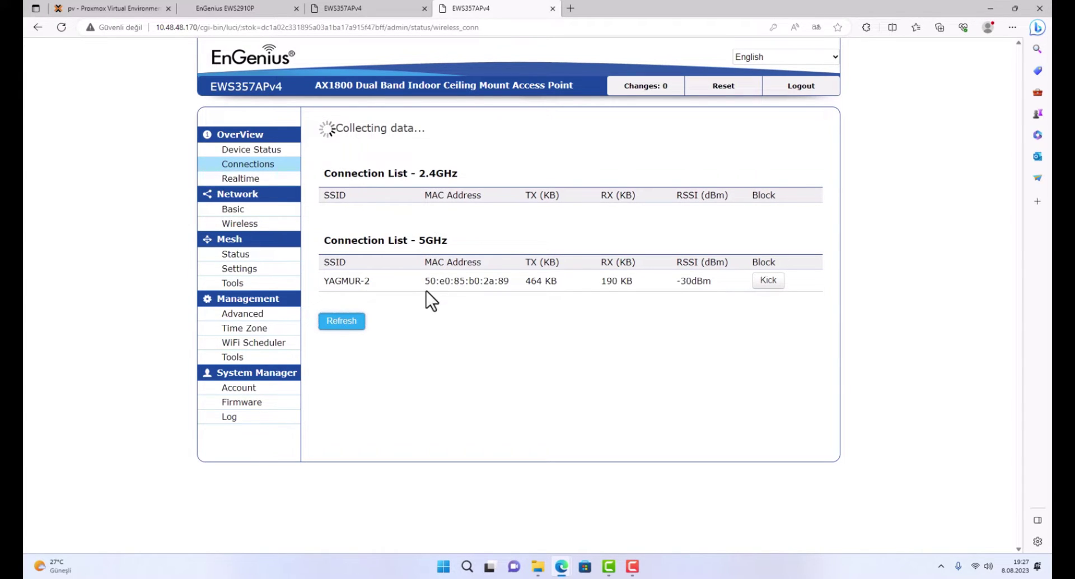
{"action": "left_click_drag", "start_coordinate": [425, 290], "coordinate": [656, 248]}
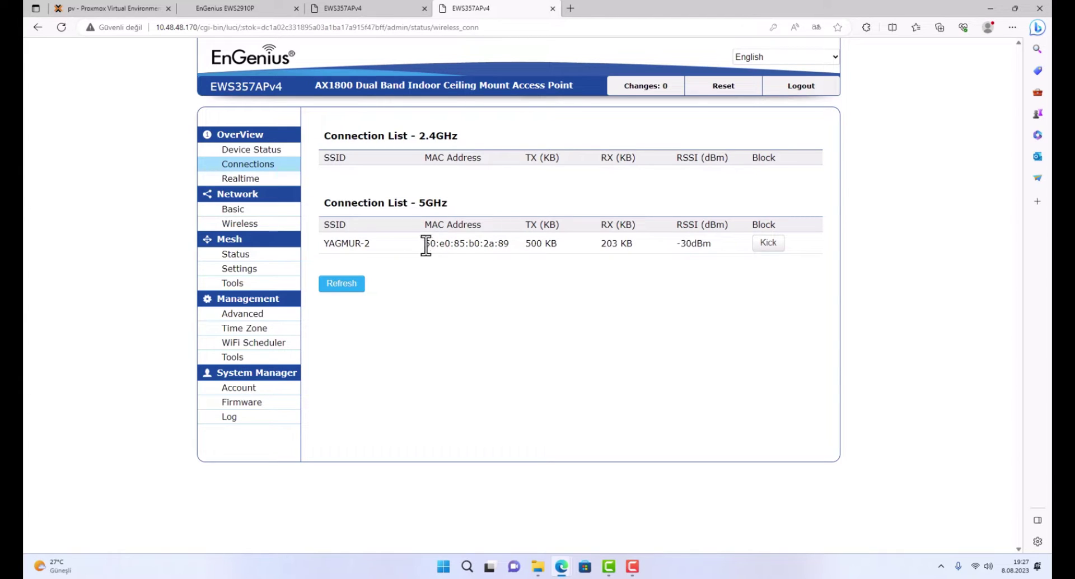
{"action": "left_click_drag", "start_coordinate": [423, 244], "coordinate": [506, 247]}
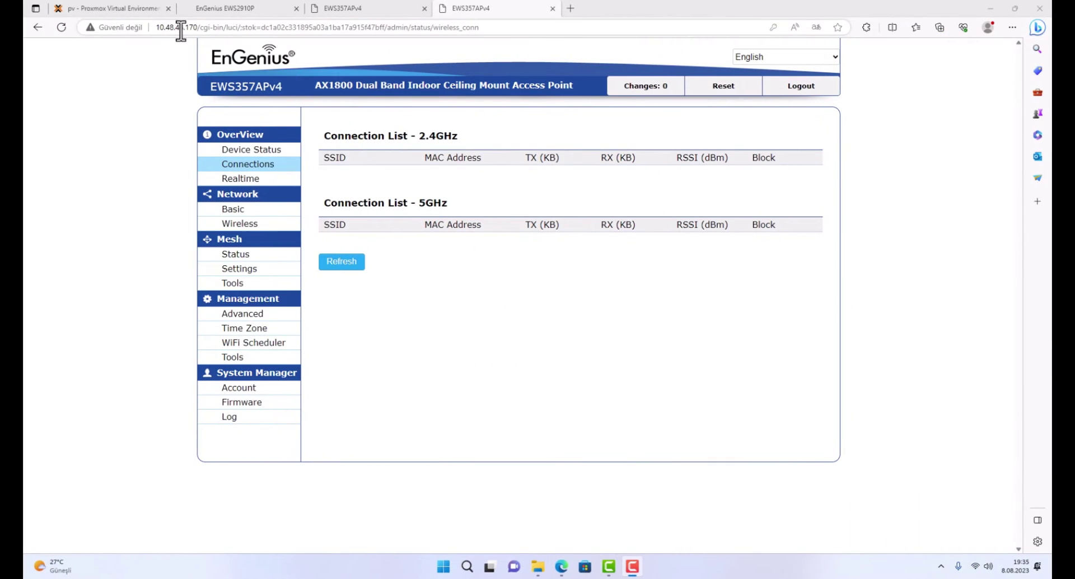
Reload the EWS2910P controller page and log in with the saved credentials.
{"action": "left_click", "coordinate": [257, 4]}
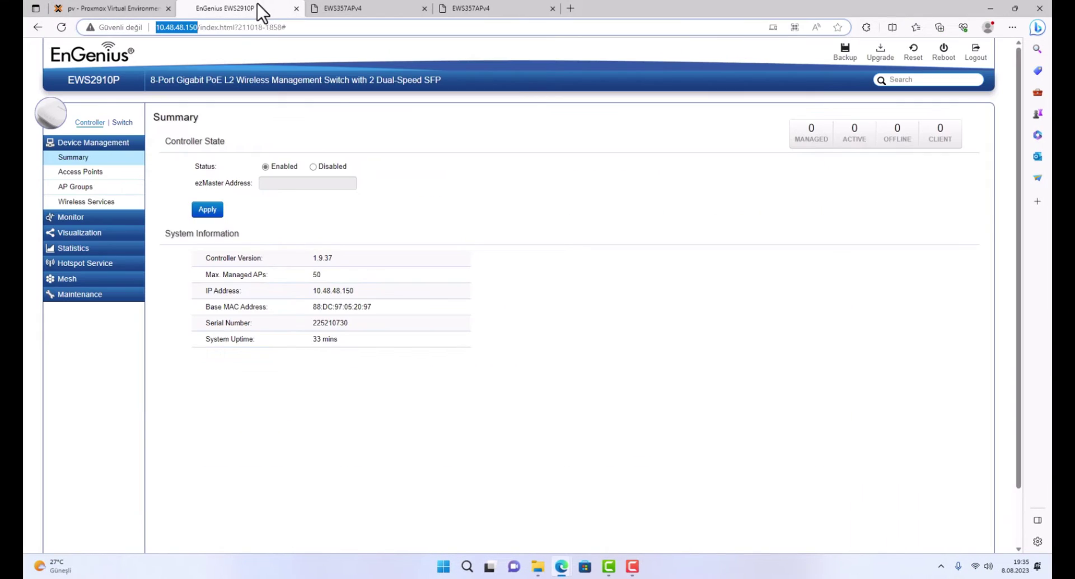
{"action": "left_click", "coordinate": [63, 28]}
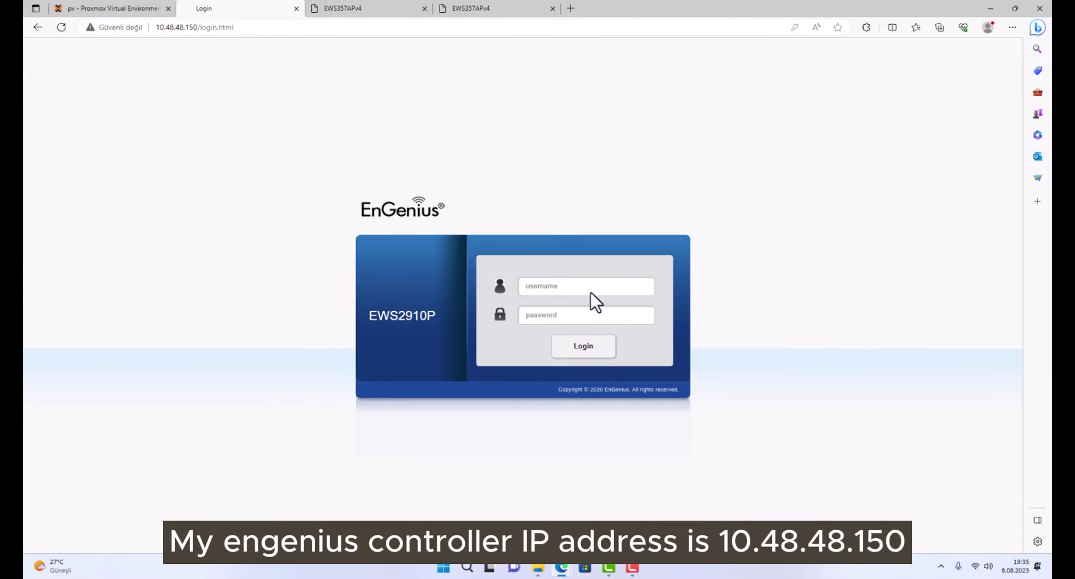
{"action": "left_click", "coordinate": [592, 291]}
{"action": "left_click", "coordinate": [535, 324]}
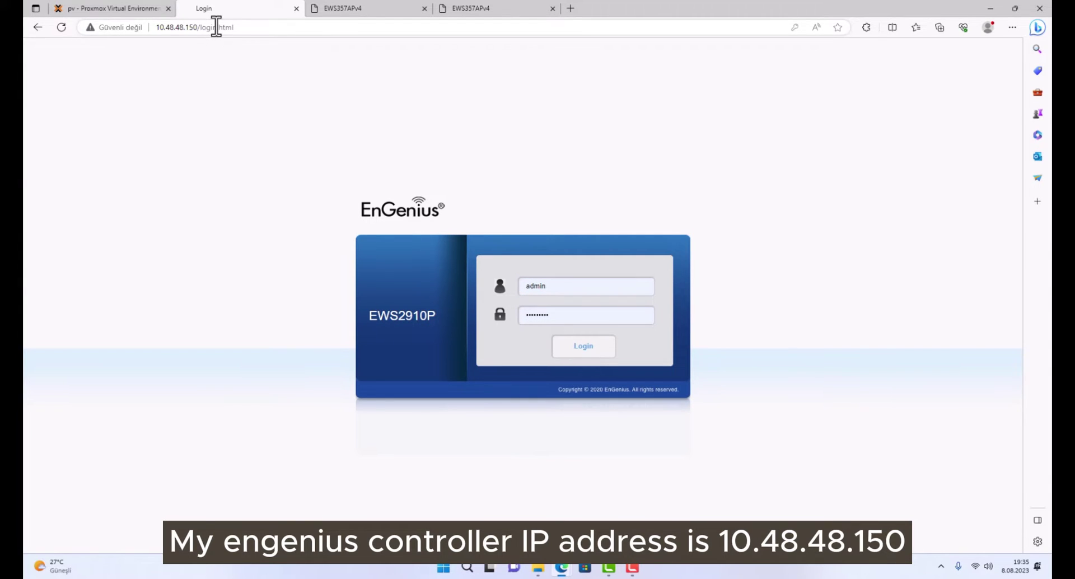
{"action": "key", "text": "Return"}
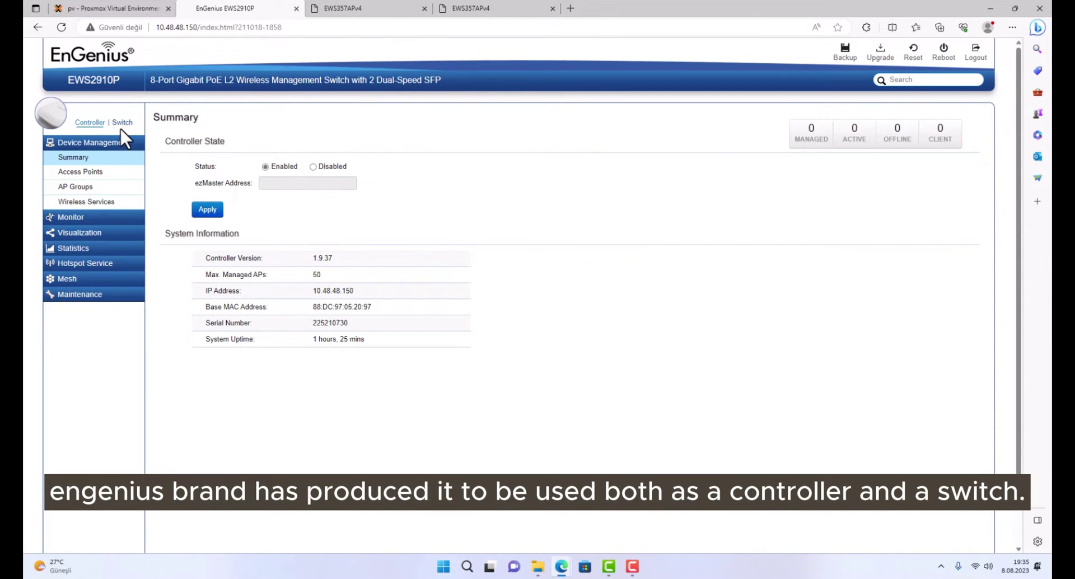
In Access Points, select both detected EWS357AP devices and add them.
{"action": "left_click", "coordinate": [101, 174]}
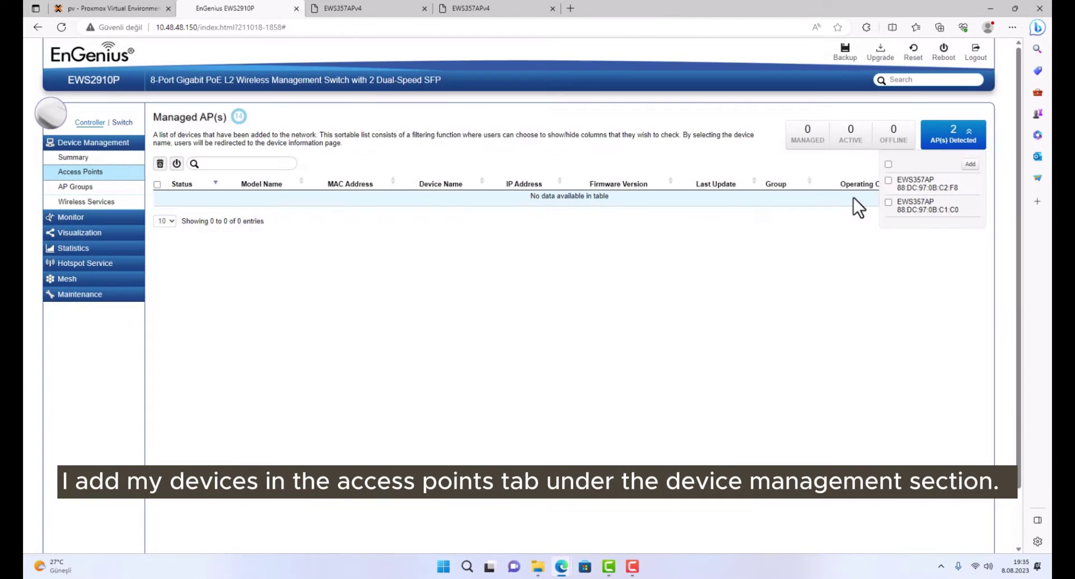
{"action": "mouse_move", "coordinate": [914, 190]}
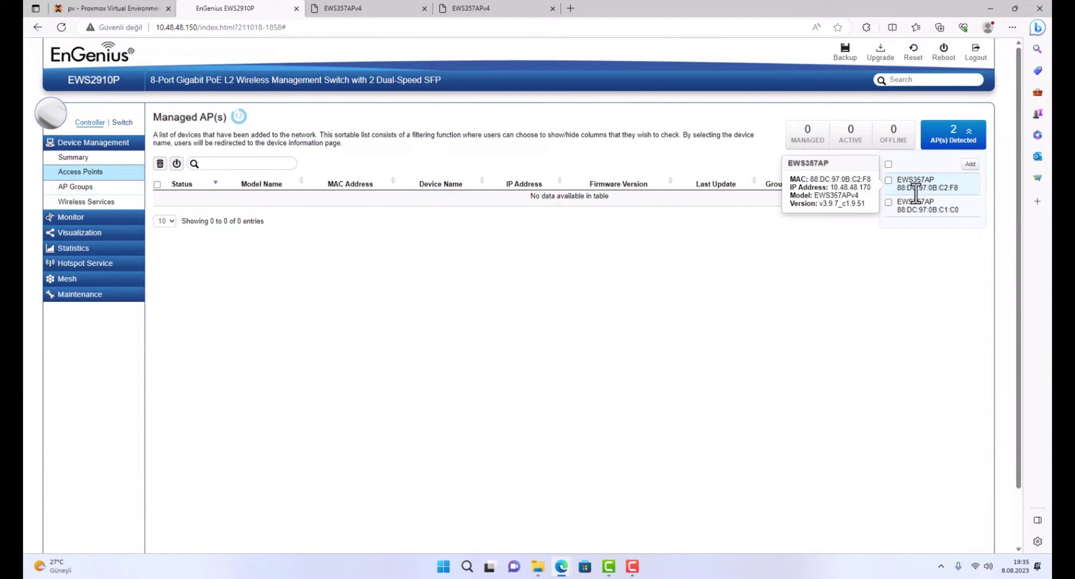
{"action": "left_click", "coordinate": [888, 164]}
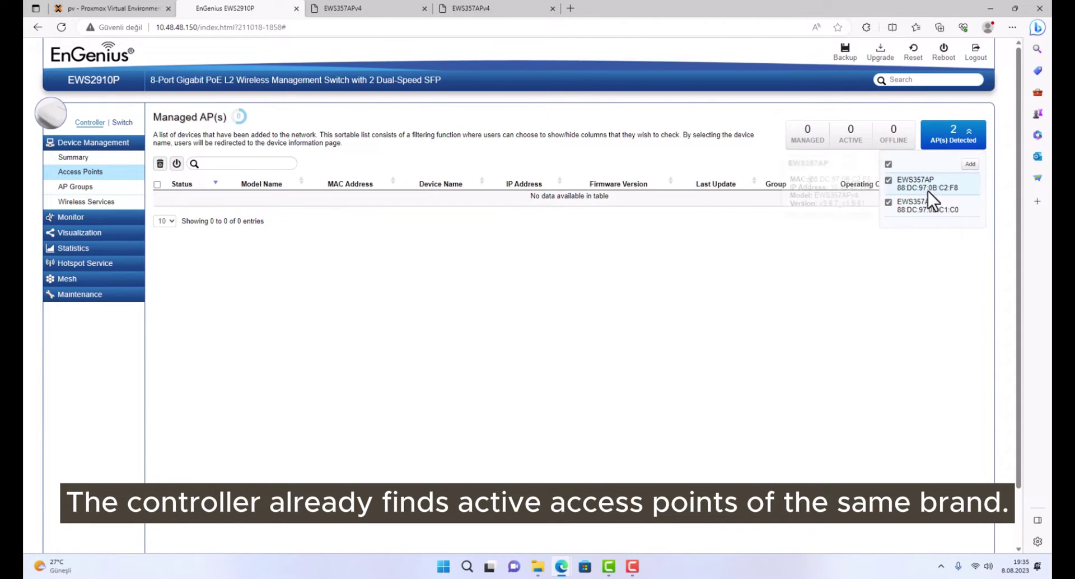
{"action": "left_click", "coordinate": [966, 165]}
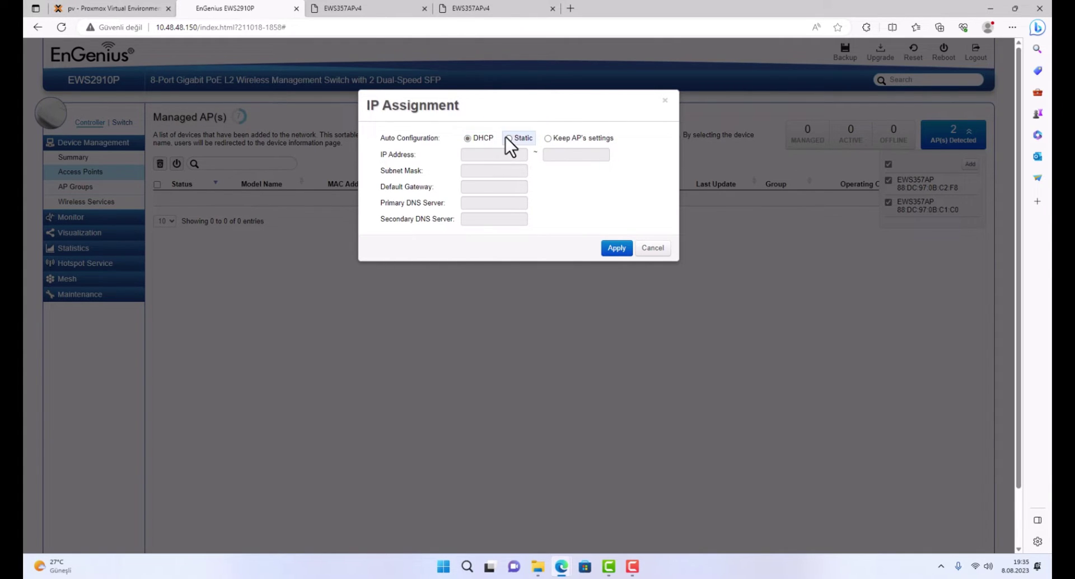
Add both access points keeping their own IP settings, then close the Wi-Fi network list.
{"action": "left_click", "coordinate": [549, 140]}
{"action": "left_click", "coordinate": [613, 247]}
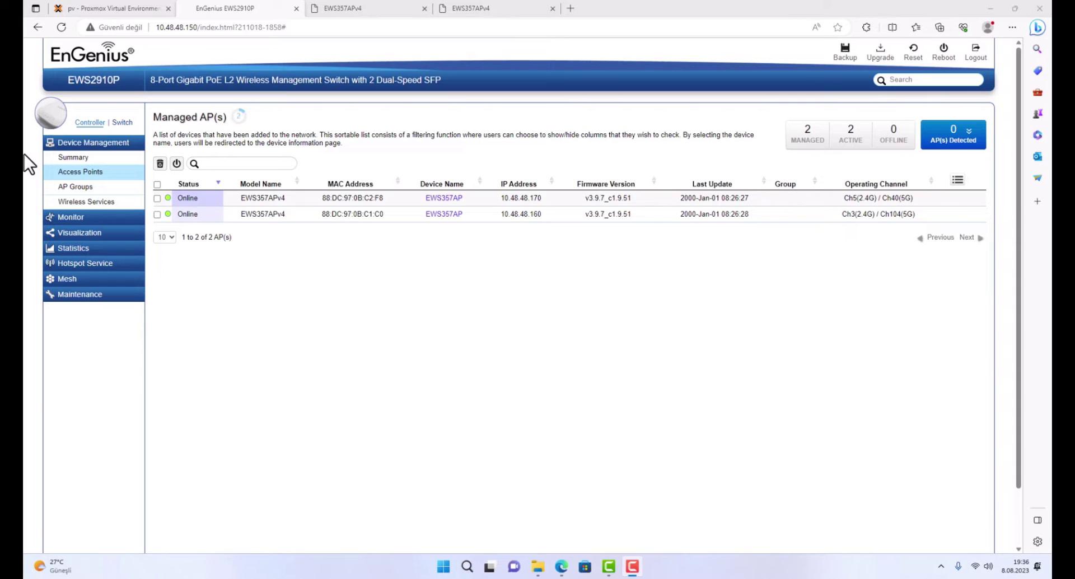
{"action": "left_click", "coordinate": [976, 565]}
{"action": "left_click", "coordinate": [913, 394]}
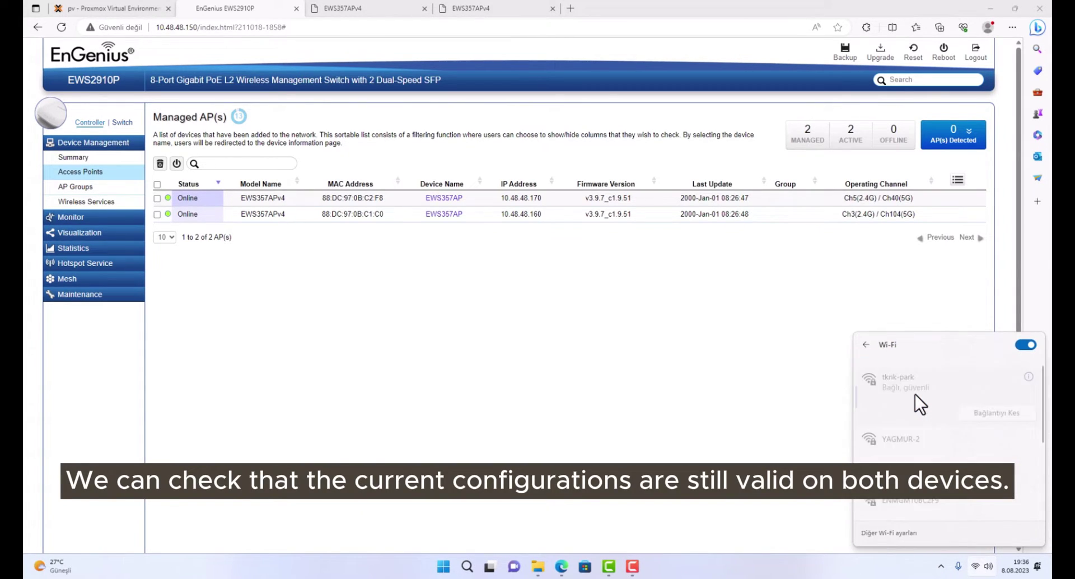
{"action": "left_click", "coordinate": [841, 437]}
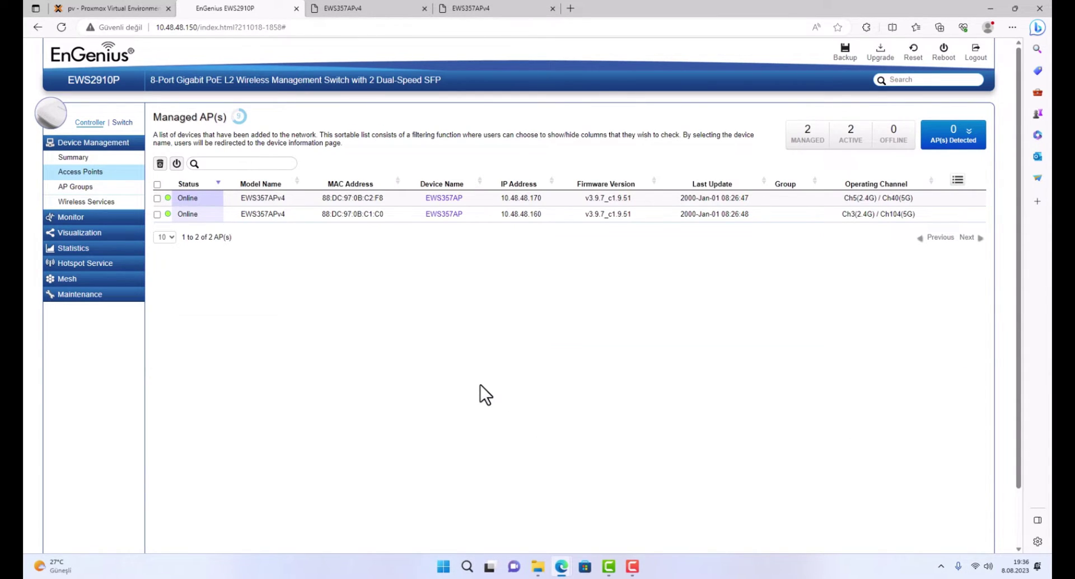
Review the first EWS357AP's WLAN settings, then close its configuration unchanged.
{"action": "left_click", "coordinate": [99, 205]}
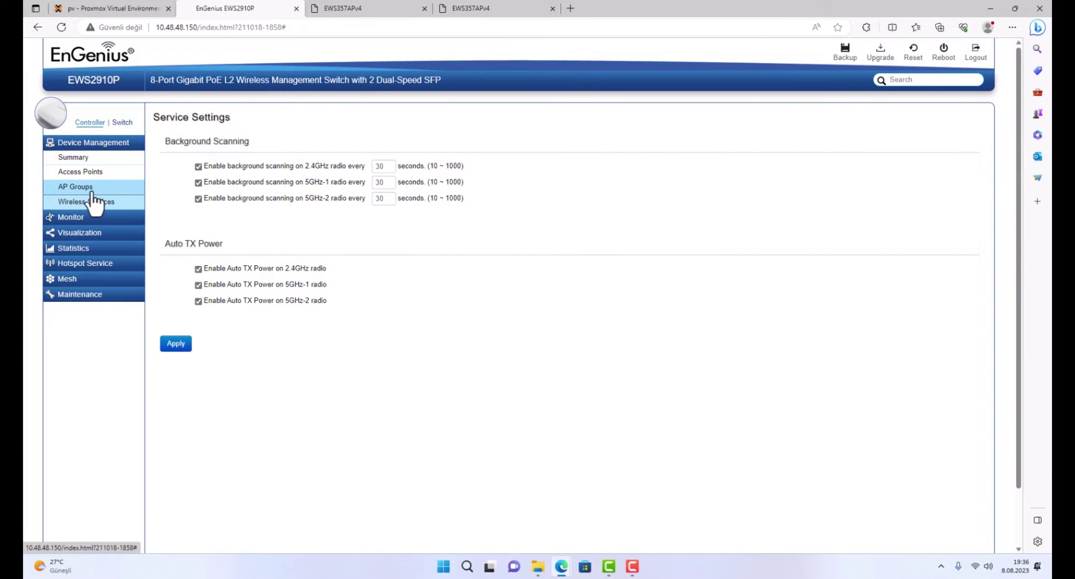
{"action": "left_click", "coordinate": [84, 186]}
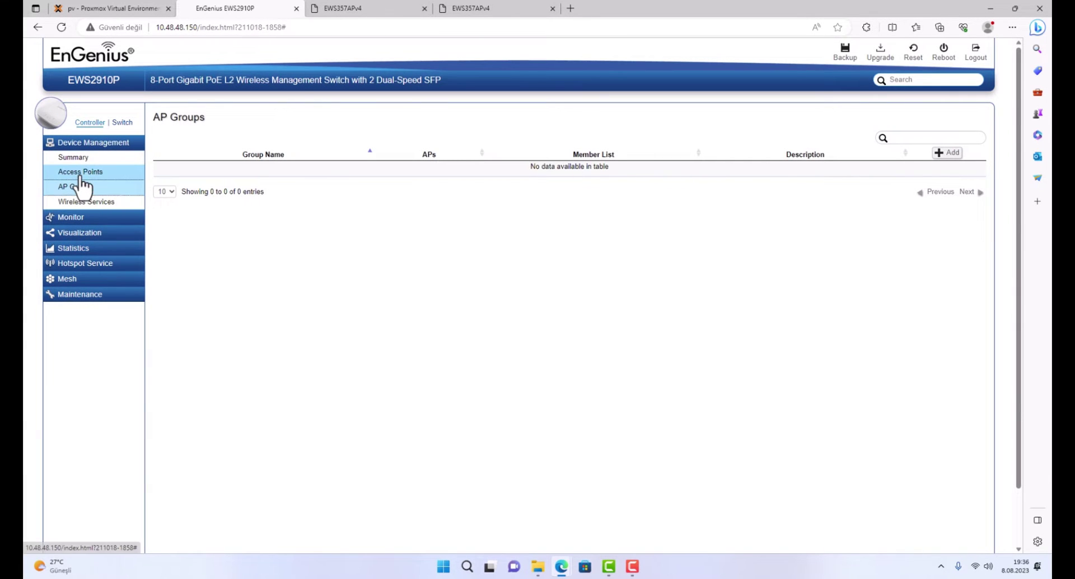
{"action": "left_click", "coordinate": [78, 172]}
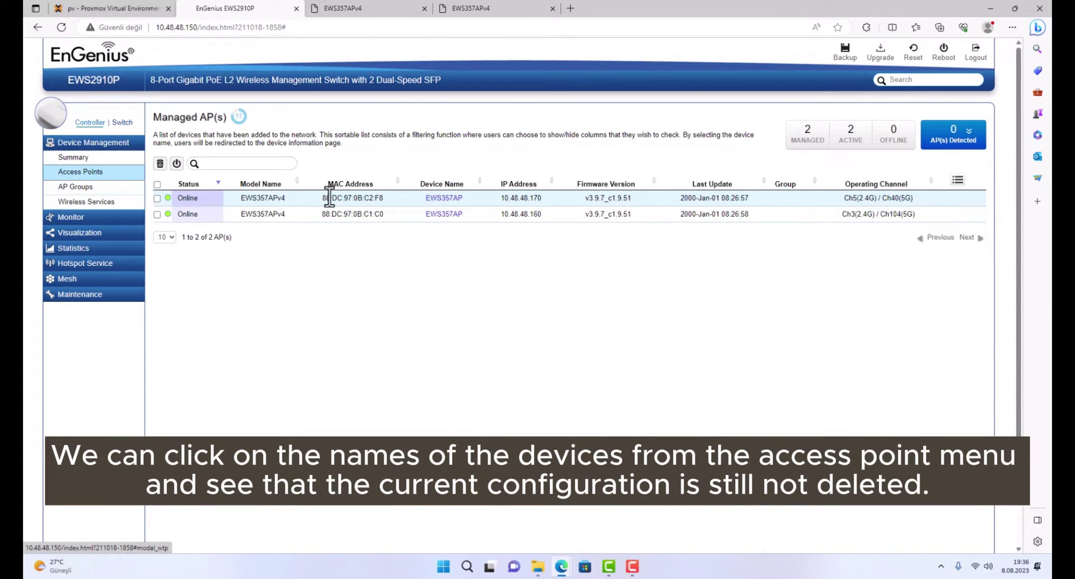
{"action": "double_click", "coordinate": [358, 198]}
{"action": "left_click", "coordinate": [446, 197]}
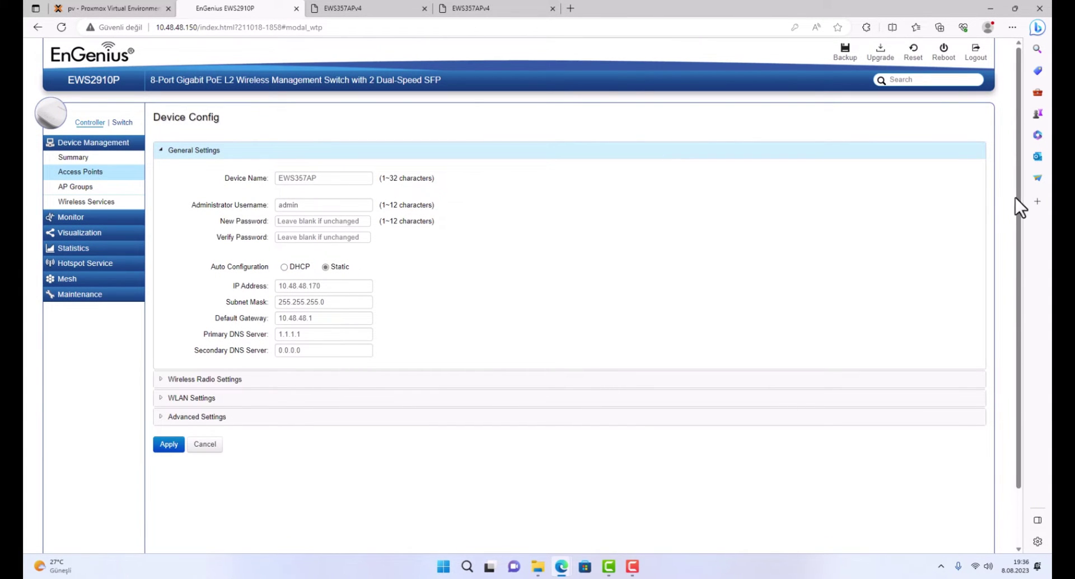
{"action": "left_click_drag", "start_coordinate": [1017, 197], "coordinate": [1033, 259]}
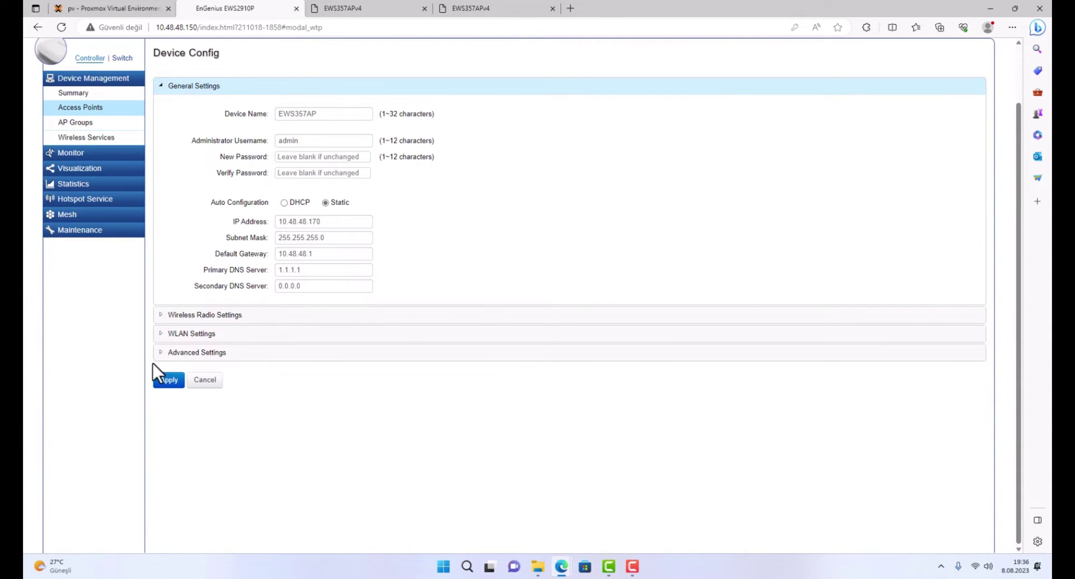
{"action": "left_click", "coordinate": [161, 334]}
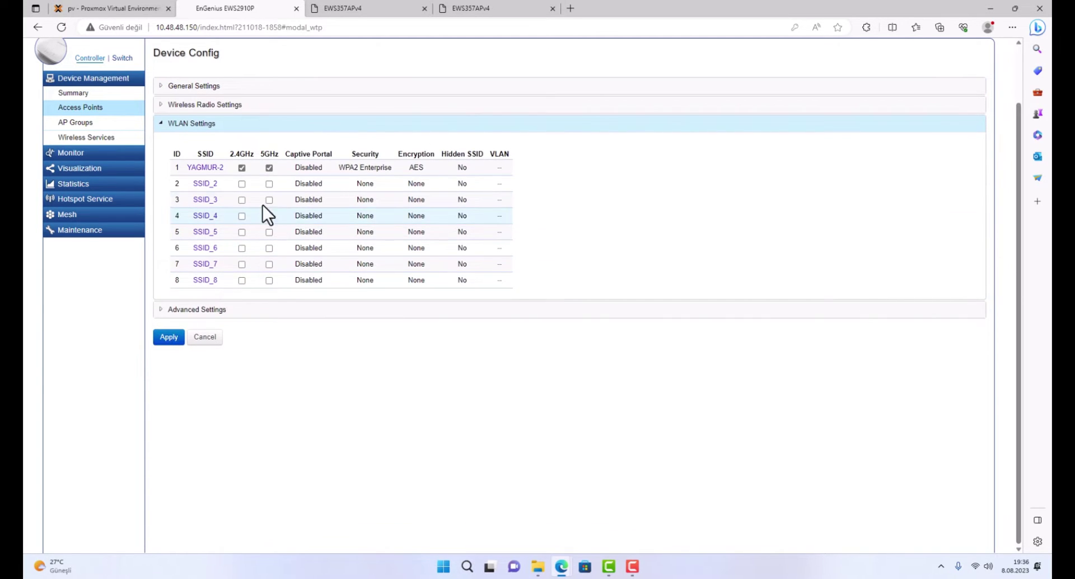
{"action": "left_click", "coordinate": [204, 335]}
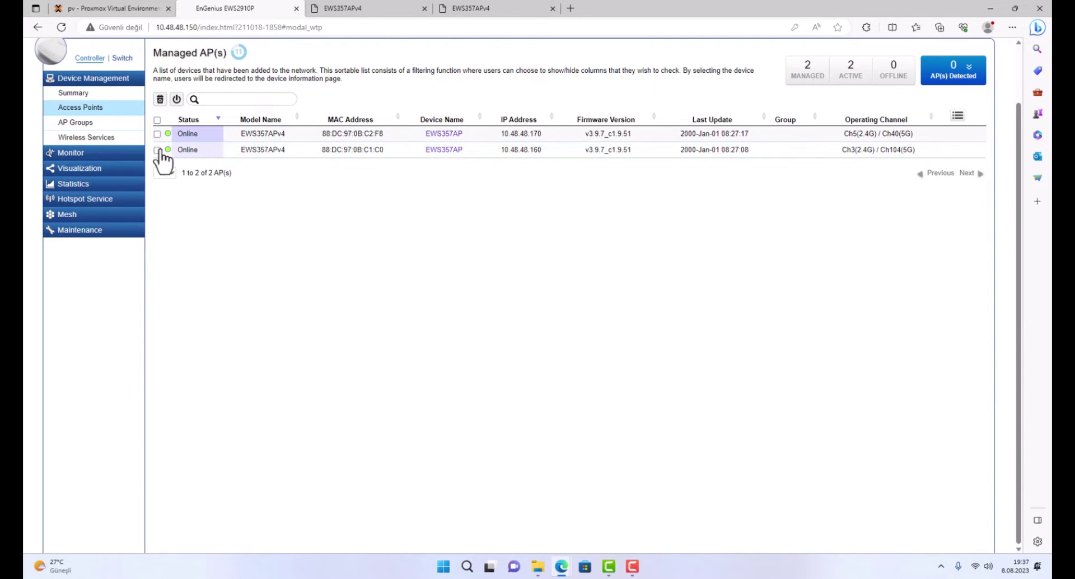
Review the second EWS357AP's WLAN settings and go to the AP Groups page.
{"action": "left_click", "coordinate": [444, 150]}
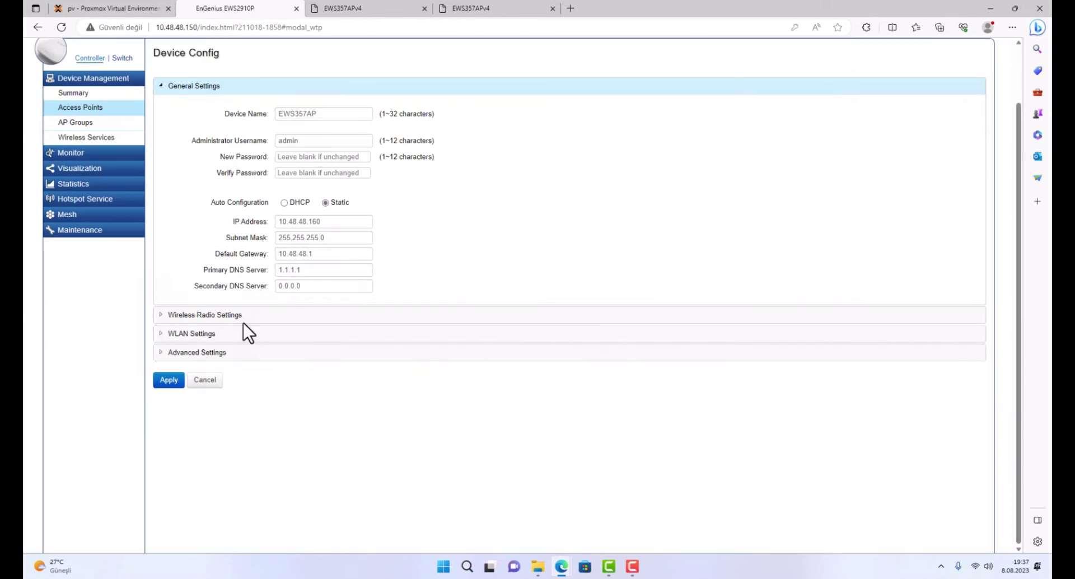
{"action": "left_click", "coordinate": [161, 334]}
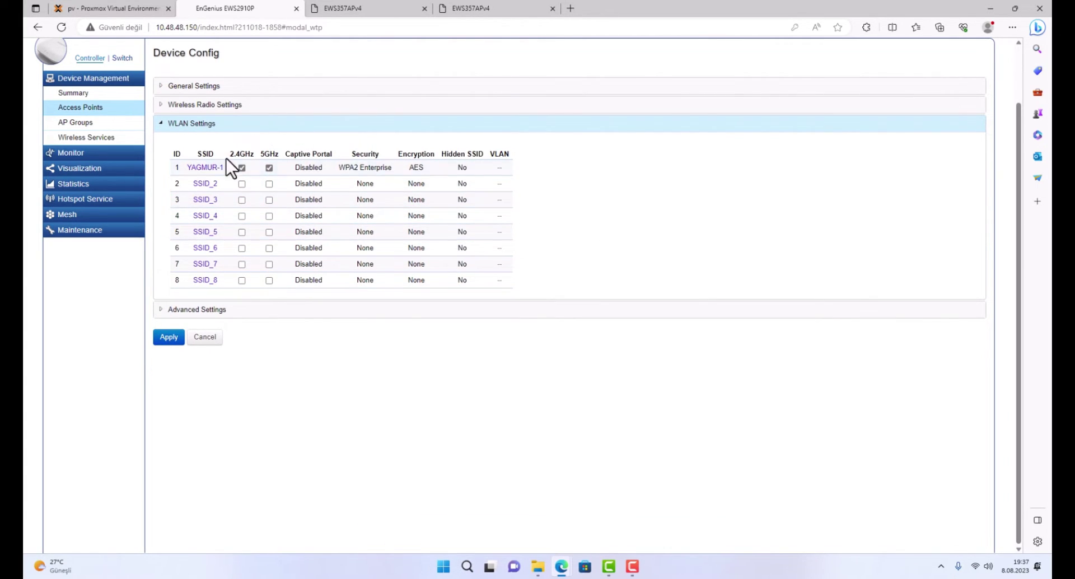
{"action": "left_click_drag", "start_coordinate": [1022, 220], "coordinate": [1023, 112]}
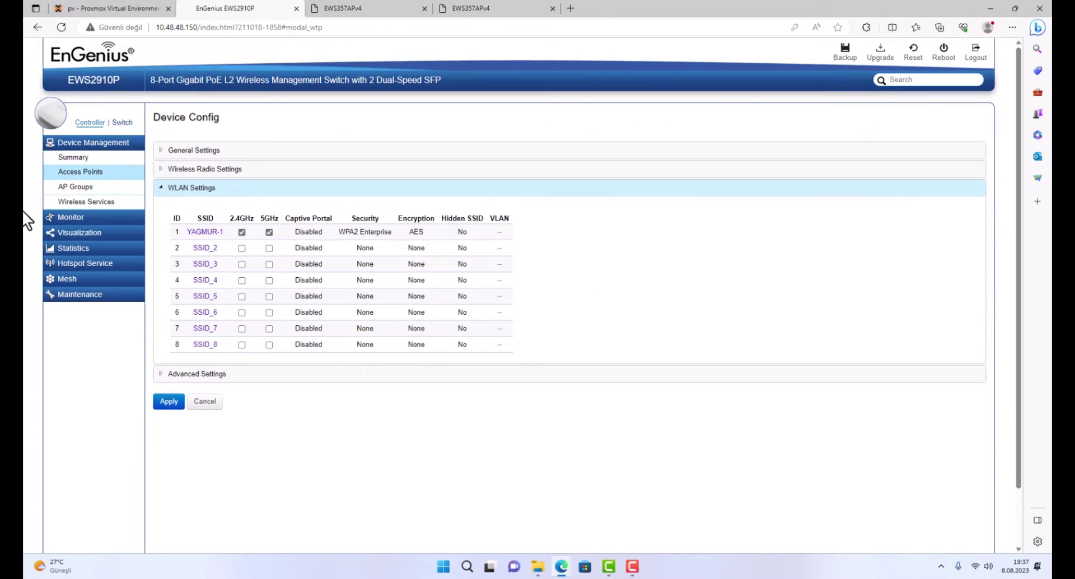
{"action": "left_click", "coordinate": [76, 188]}
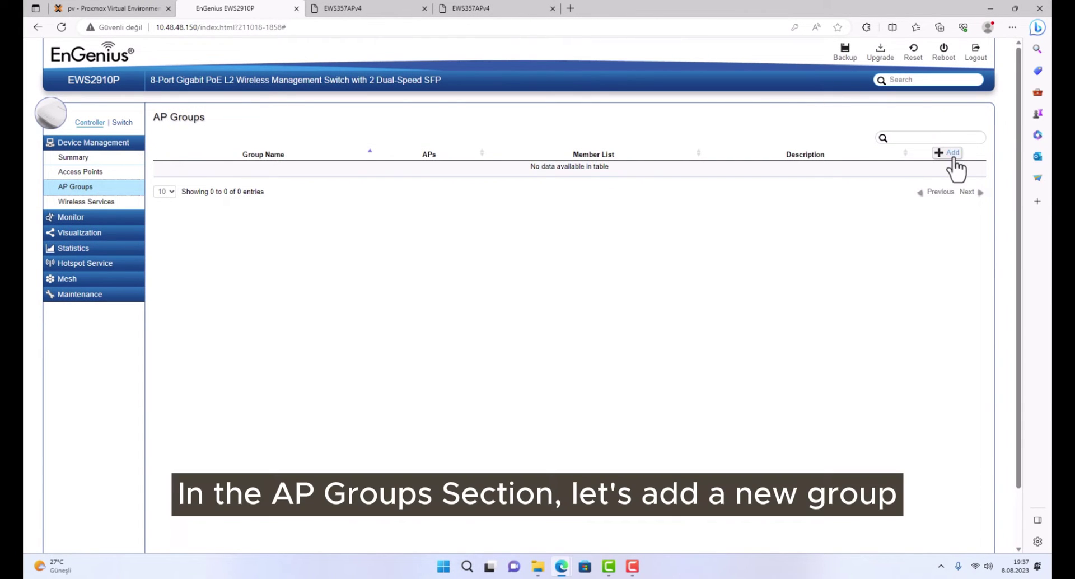
Create a new AP group named YGR with both EWS357AP units as members.
{"action": "left_click", "coordinate": [949, 154]}
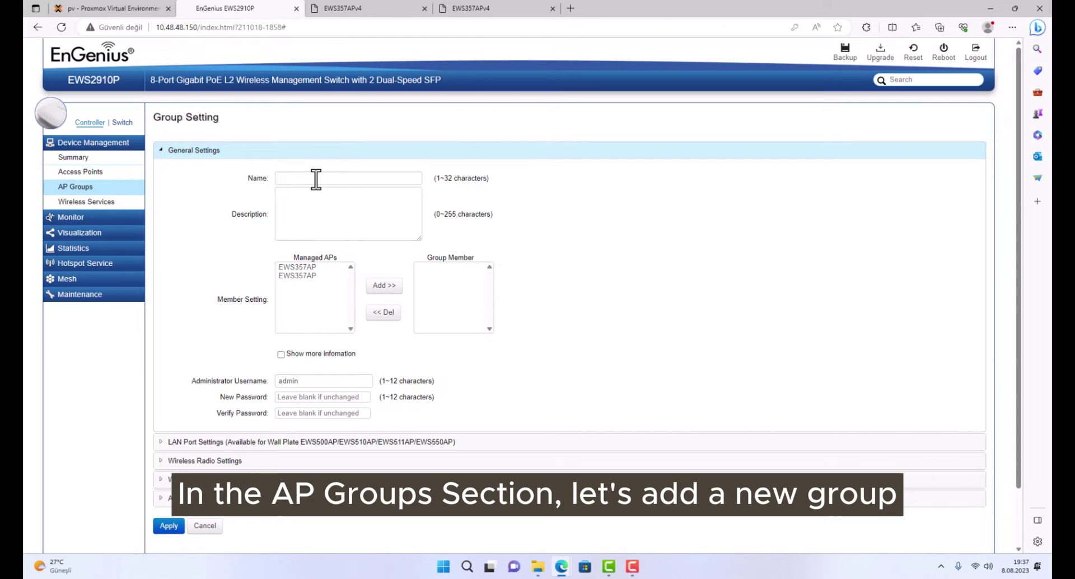
{"action": "left_click", "coordinate": [316, 179]}
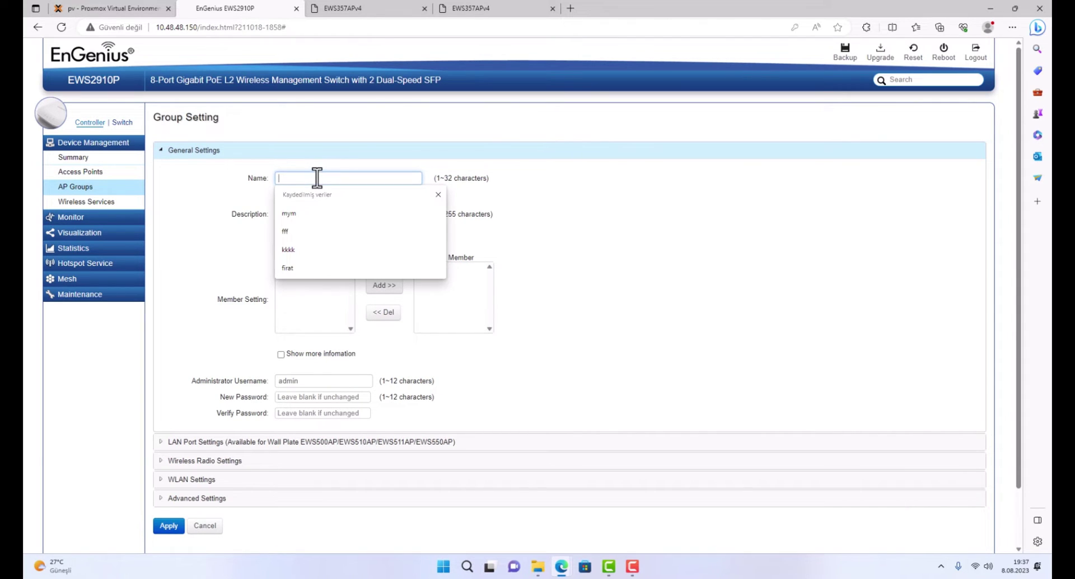
{"action": "type", "text": "YGR"}
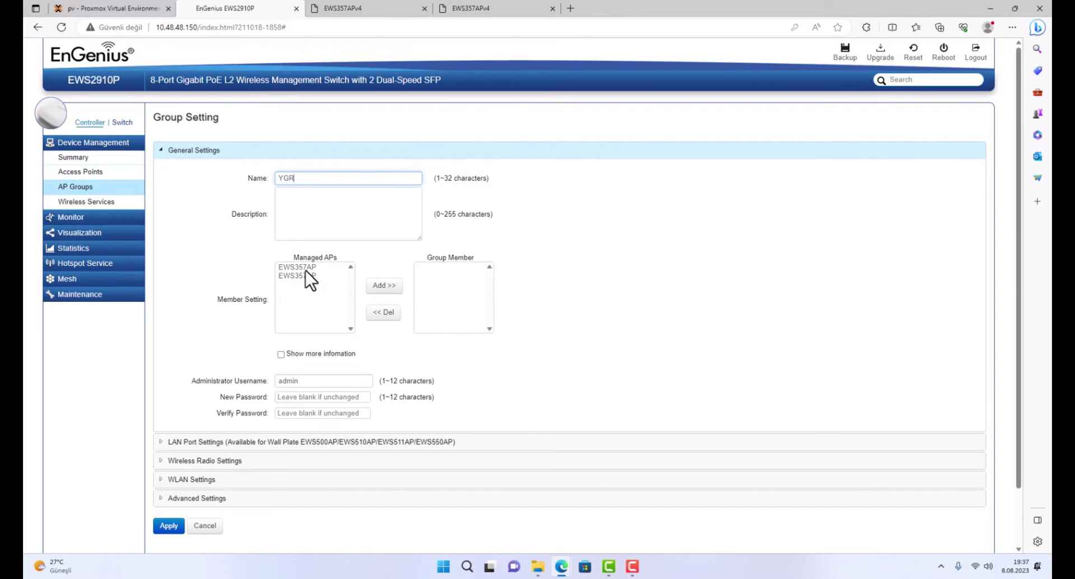
{"action": "left_click", "coordinate": [306, 268]}
{"action": "left_click", "coordinate": [384, 285]}
{"action": "left_click", "coordinate": [310, 267]}
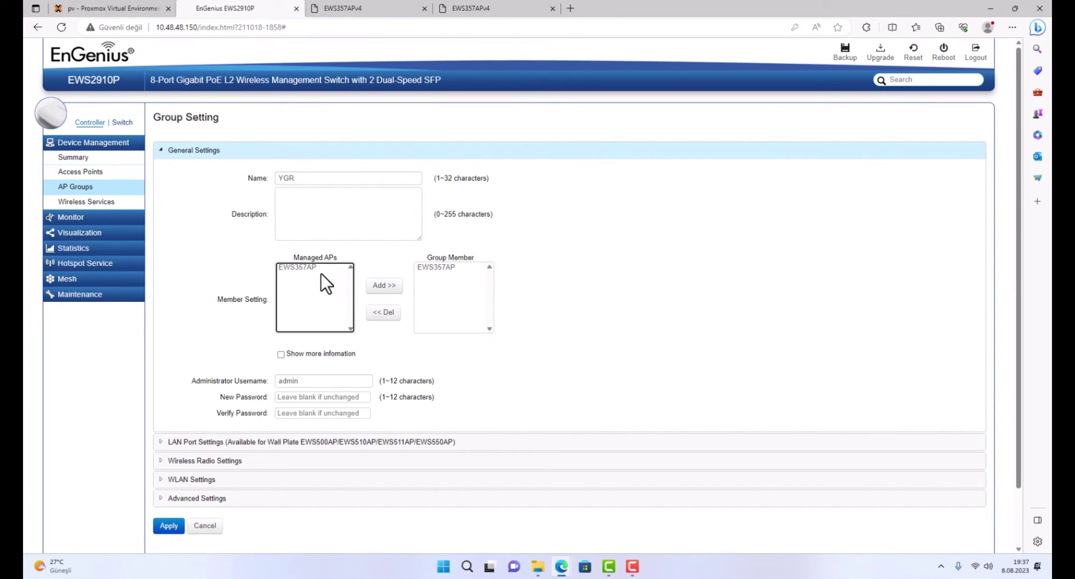
{"action": "left_click", "coordinate": [384, 285]}
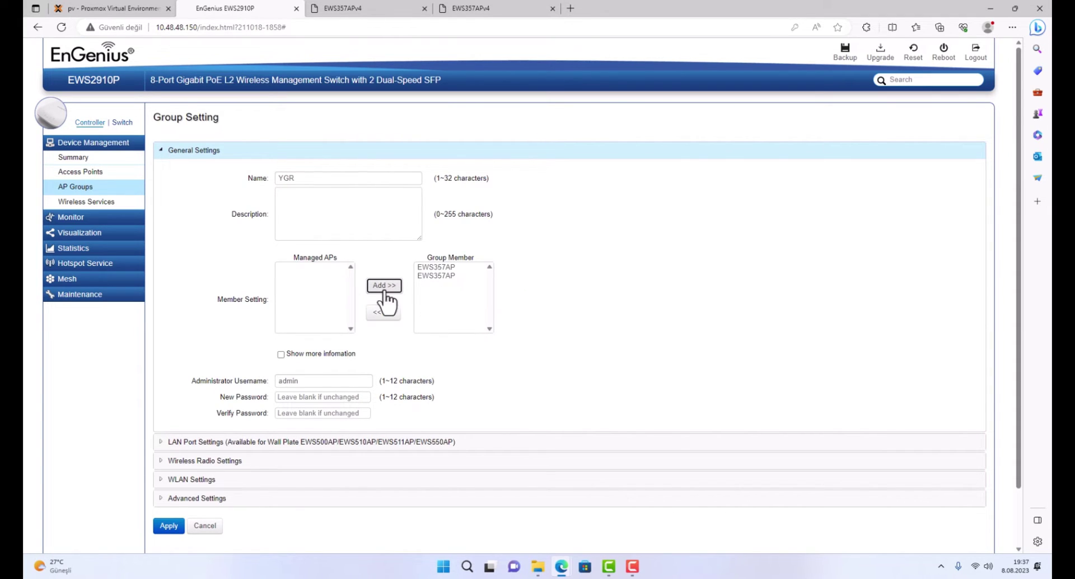
Open SSID_1 under the YGR group's WLAN settings for editing.
{"action": "left_click_drag", "start_coordinate": [1020, 220], "coordinate": [1029, 278]}
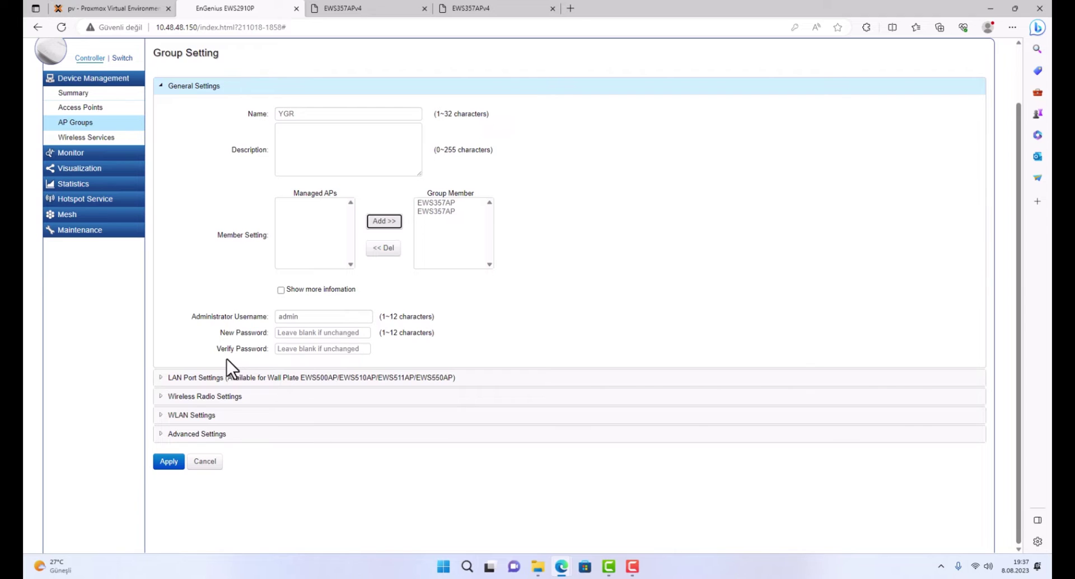
{"action": "left_click", "coordinate": [162, 420]}
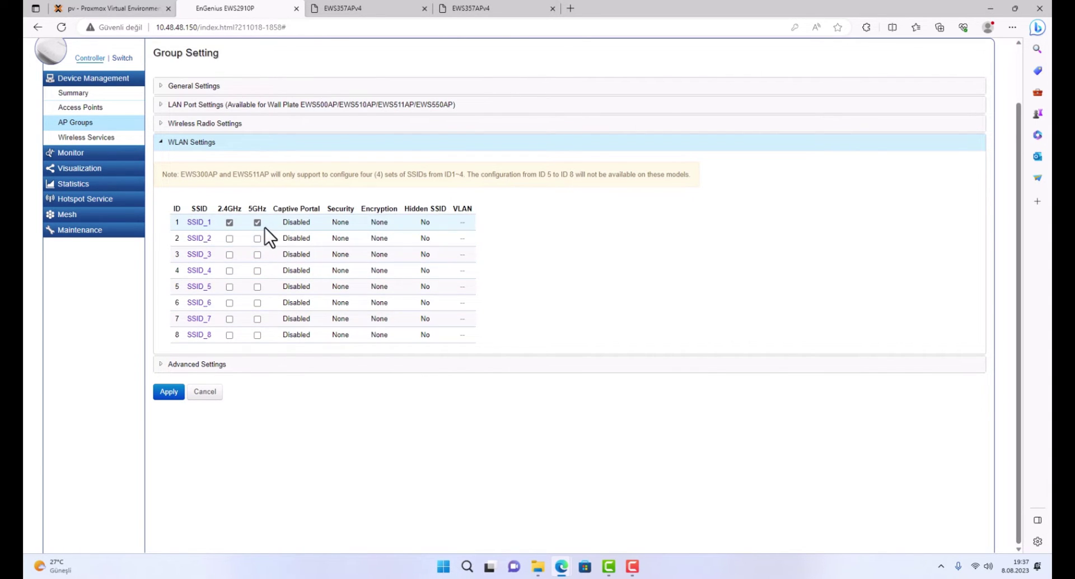
{"action": "left_click", "coordinate": [197, 222]}
Rename the group's SSID to YAGMUR-Center.
{"action": "double_click", "coordinate": [379, 157]}
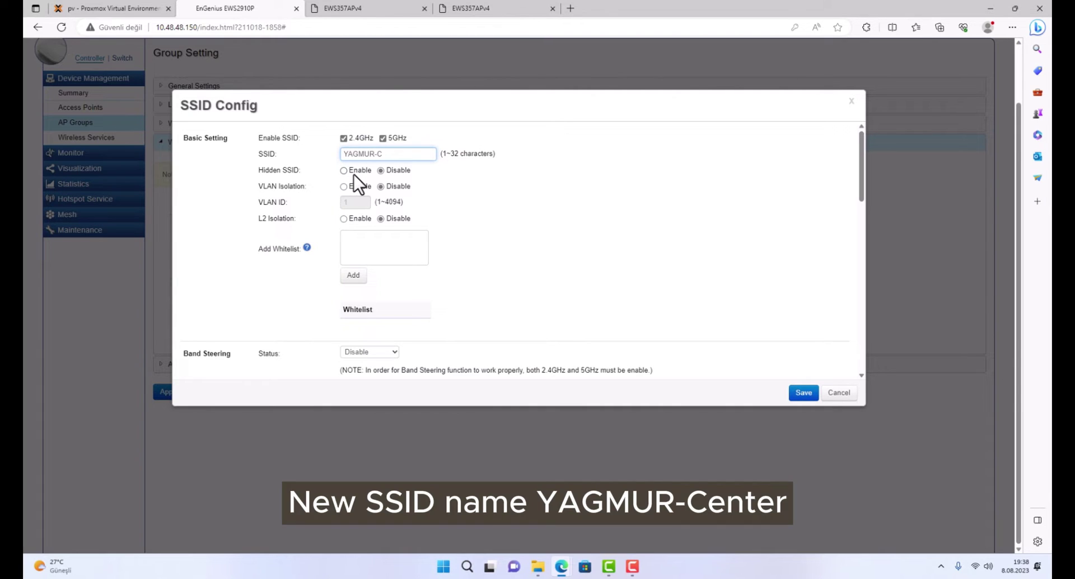
{"action": "type", "text": "ebte"}
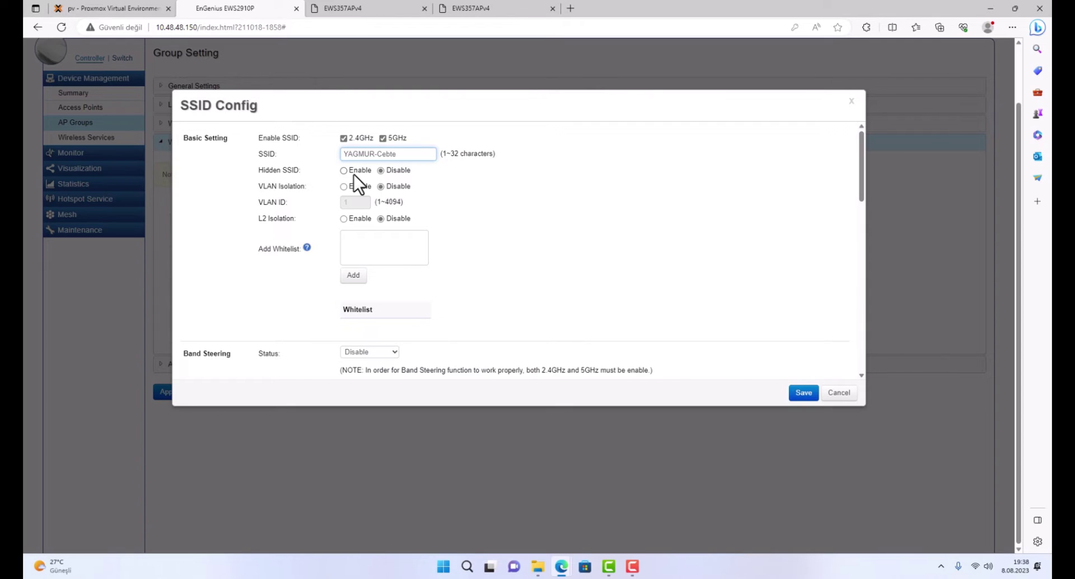
{"action": "key", "text": "BackSpace"}
{"action": "key", "text": "BackSpace"}
{"action": "key", "text": "BackSpace"}
{"action": "type", "text": "nter"}
{"action": "scroll", "coordinate": [864, 190], "scroll_direction": "down", "scroll_amount": 1}
{"action": "left_click_drag", "start_coordinate": [865, 194], "coordinate": [895, 323]}
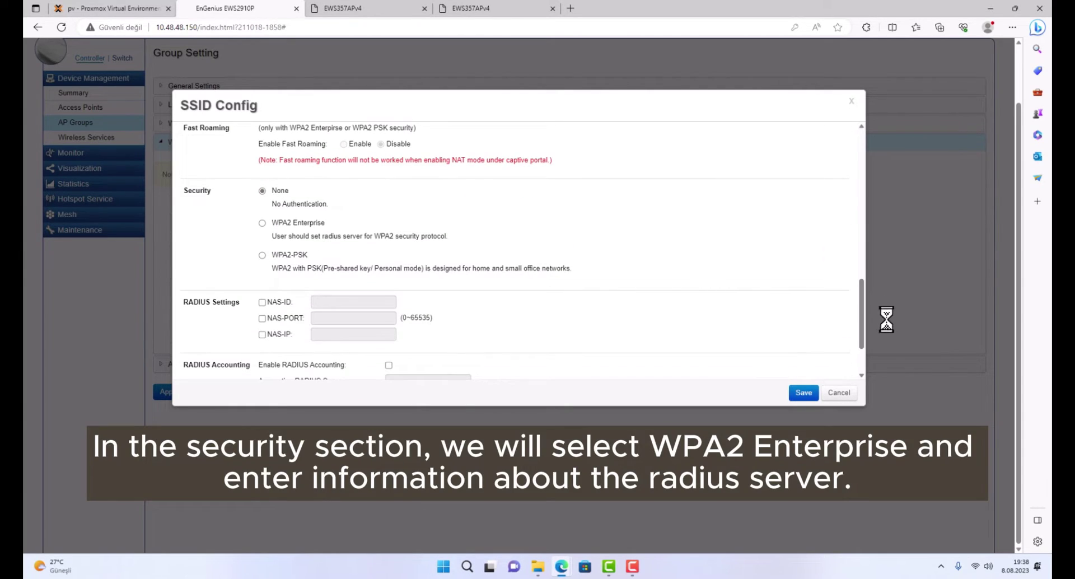
Set SSID security to WPA2 Enterprise with RADIUS server 10.48.48.220 and its shared secret.
{"action": "left_click", "coordinate": [262, 224]}
{"action": "left_click", "coordinate": [374, 302]}
{"action": "left_click", "coordinate": [384, 356]}
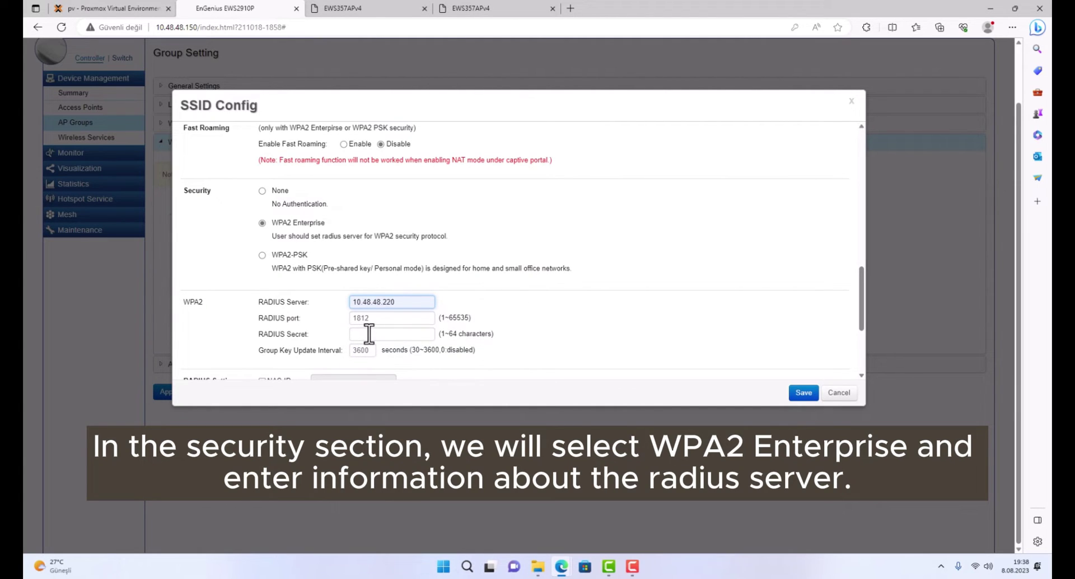
{"action": "left_click", "coordinate": [369, 334]}
{"action": "type", "text": "2"}
{"action": "type", "text": "1234"}
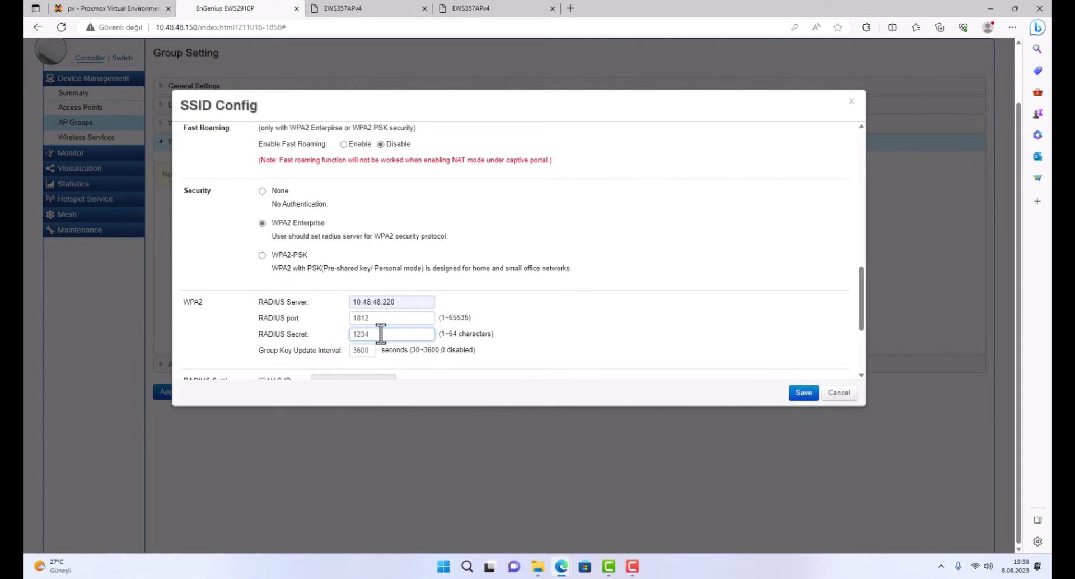
{"action": "left_click_drag", "start_coordinate": [380, 333], "coordinate": [318, 331]}
{"action": "left_click_drag", "start_coordinate": [413, 303], "coordinate": [344, 301]}
{"action": "left_click_drag", "start_coordinate": [858, 283], "coordinate": [861, 344]}
Save the SSID configuration and apply the YGR group settings.
{"action": "left_click", "coordinate": [408, 148]}
{"action": "left_click_drag", "start_coordinate": [408, 148], "coordinate": [299, 152]}
{"action": "left_click", "coordinate": [795, 393]}
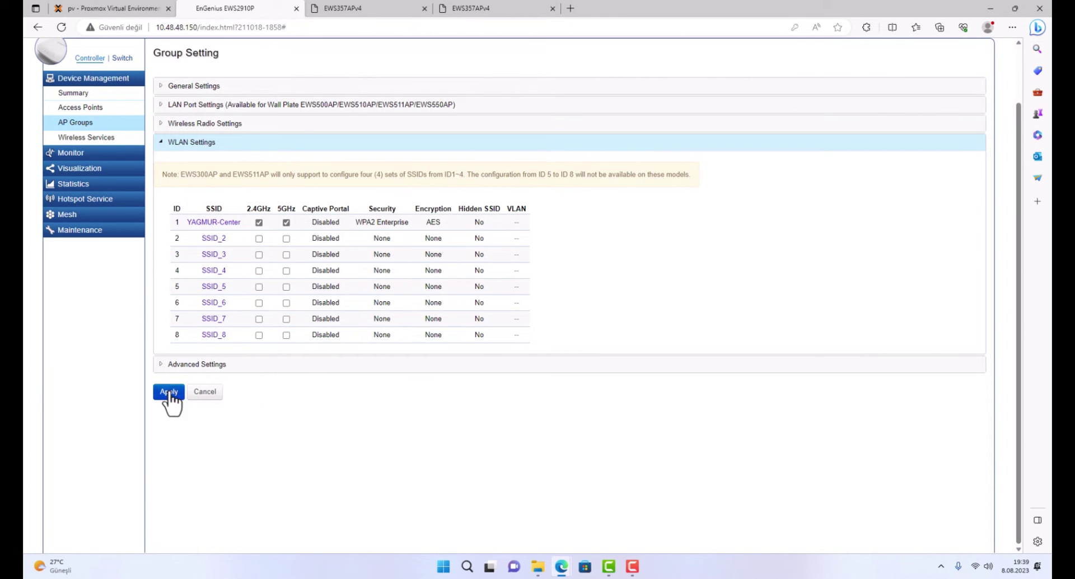
{"action": "left_click", "coordinate": [169, 392]}
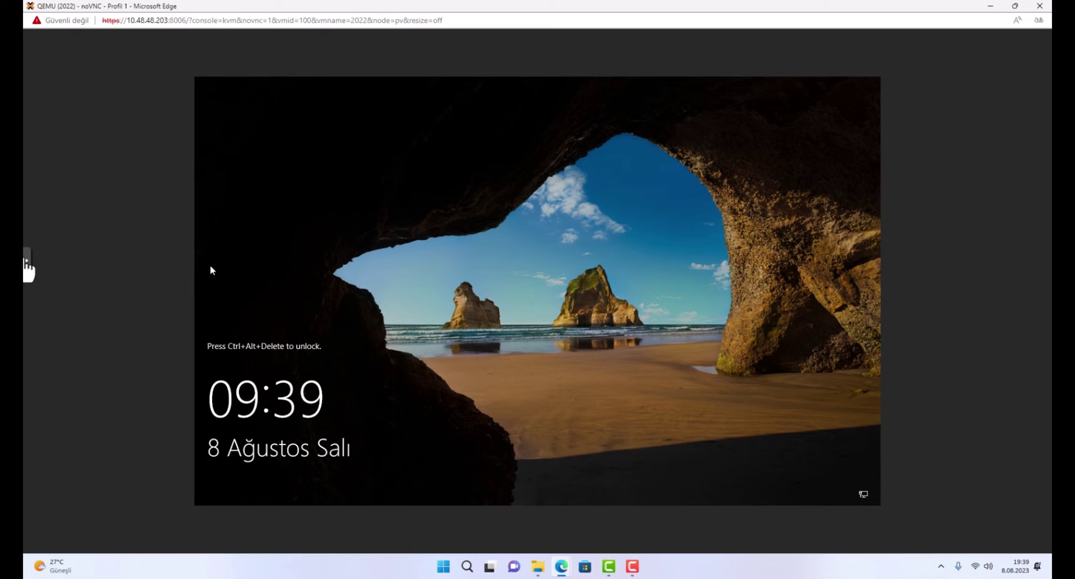
Unlock the Windows server console with the account password and make it full screen.
{"action": "left_click", "coordinate": [25, 264]}
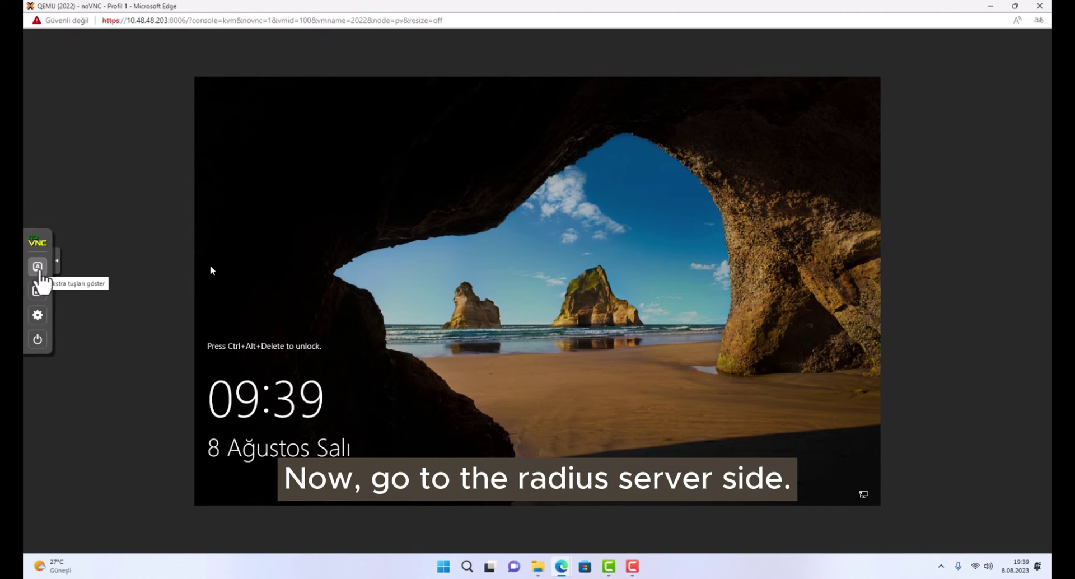
{"action": "left_click", "coordinate": [39, 269]}
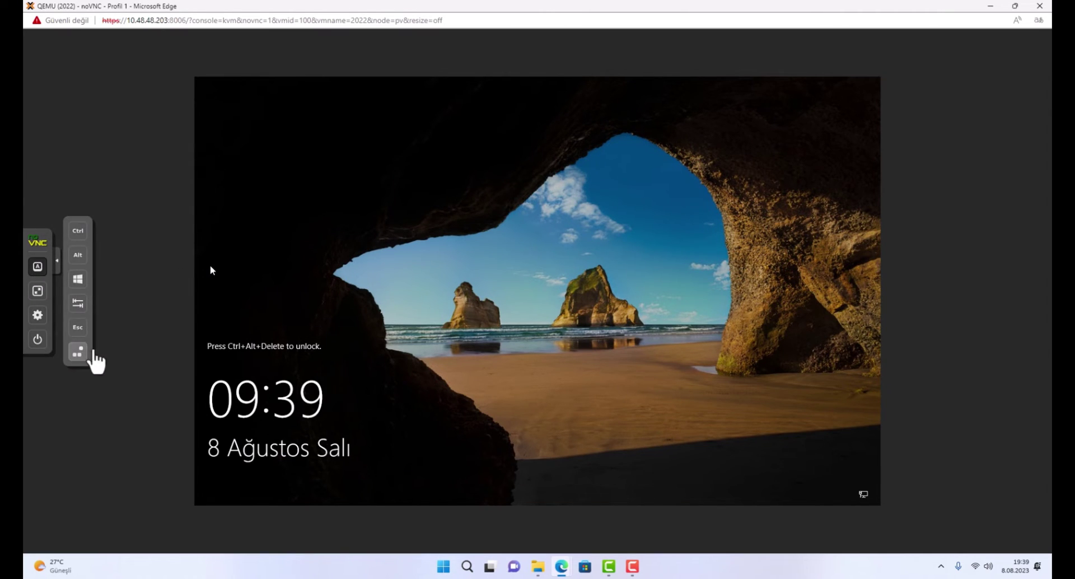
{"action": "left_click", "coordinate": [78, 352]}
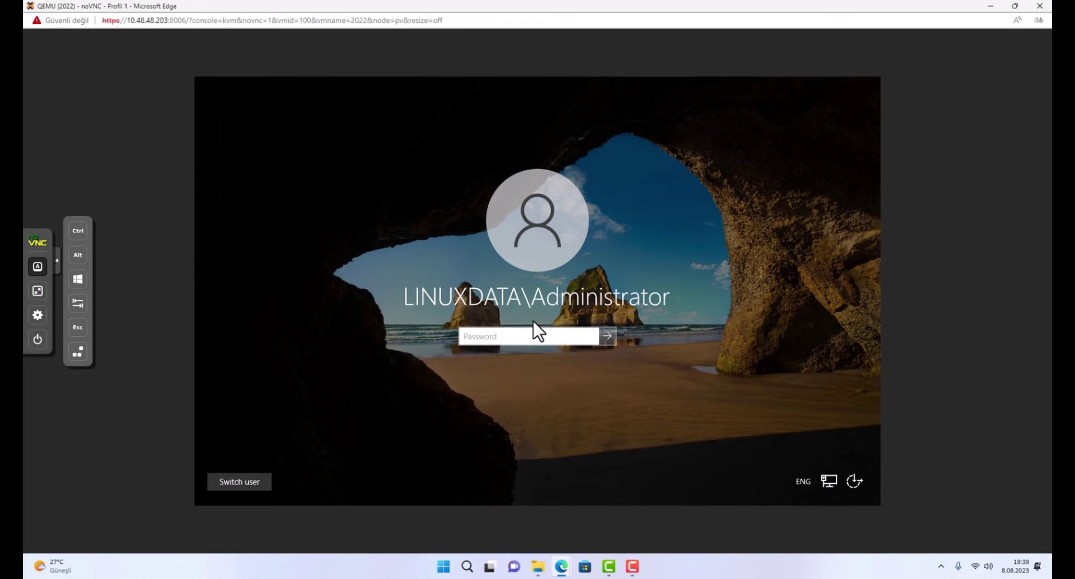
{"action": "type", "text": "•••••••"}
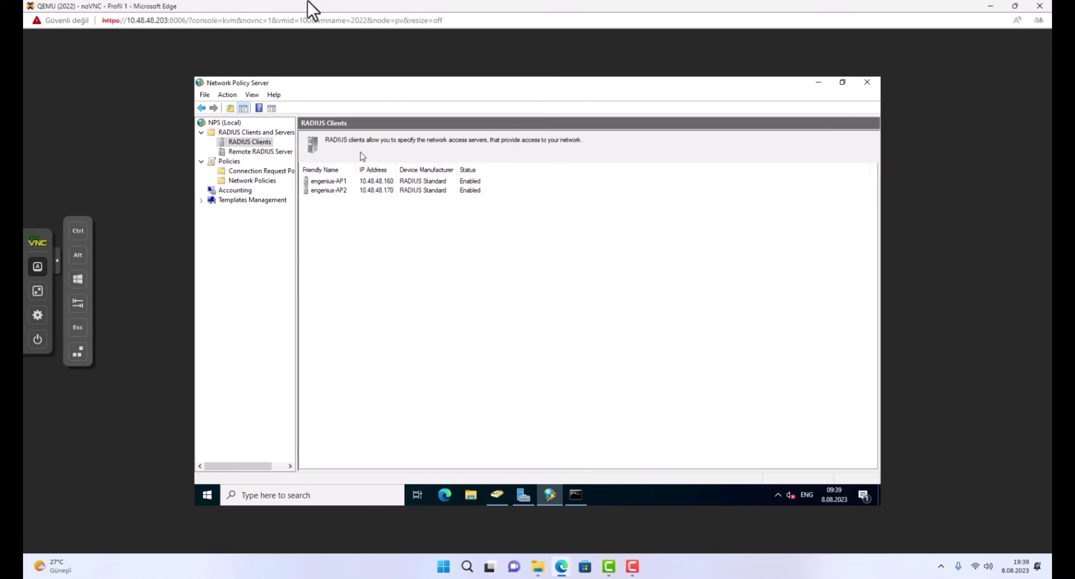
{"action": "left_click", "coordinate": [38, 290]}
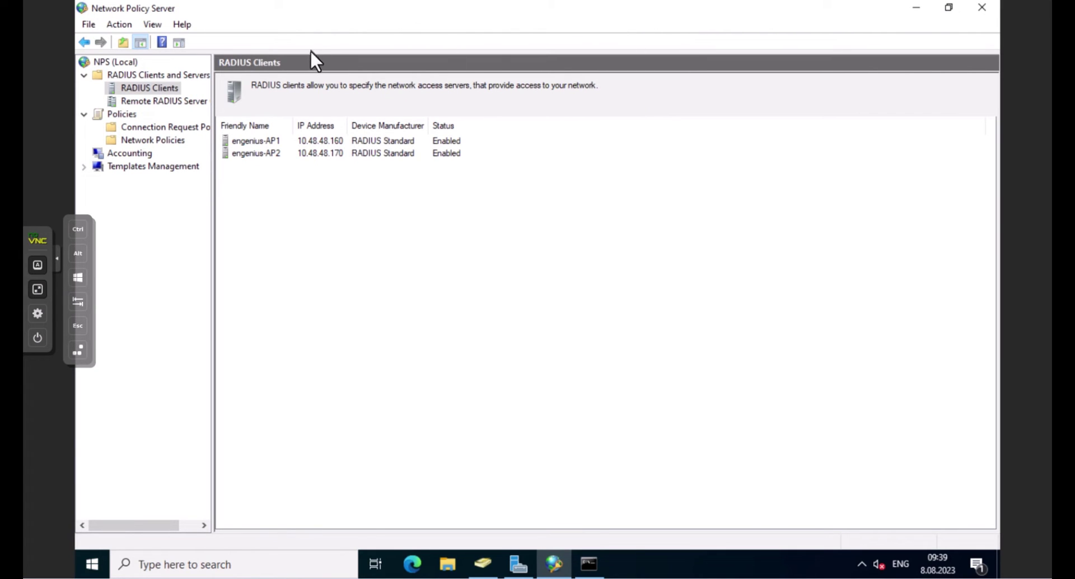
Start a new NPS RADIUS client with friendly name engenius-Controller.
{"action": "right_click", "coordinate": [170, 90]}
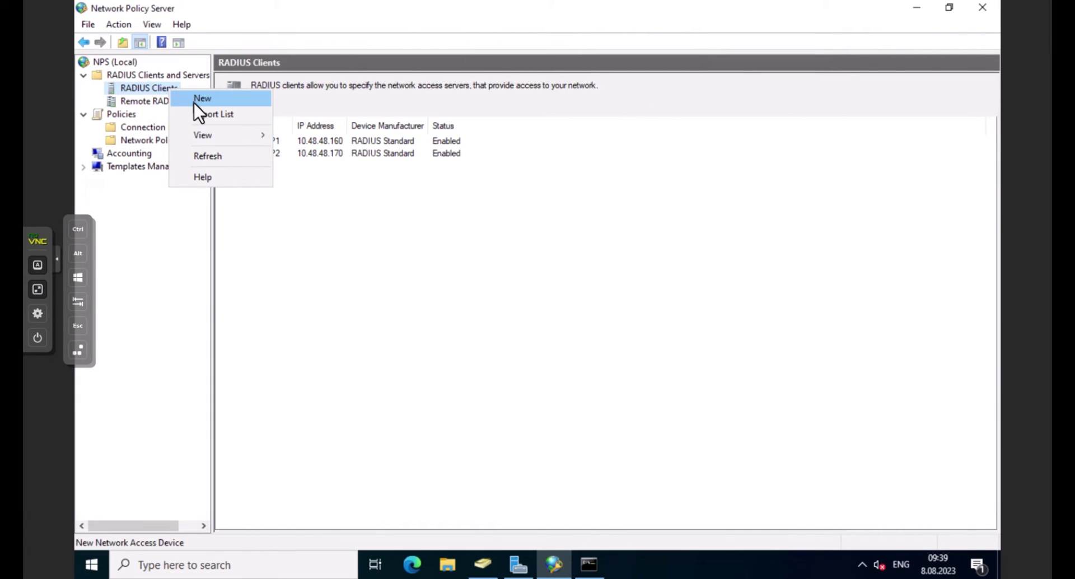
{"action": "left_click", "coordinate": [193, 101]}
{"action": "left_click", "coordinate": [426, 202]}
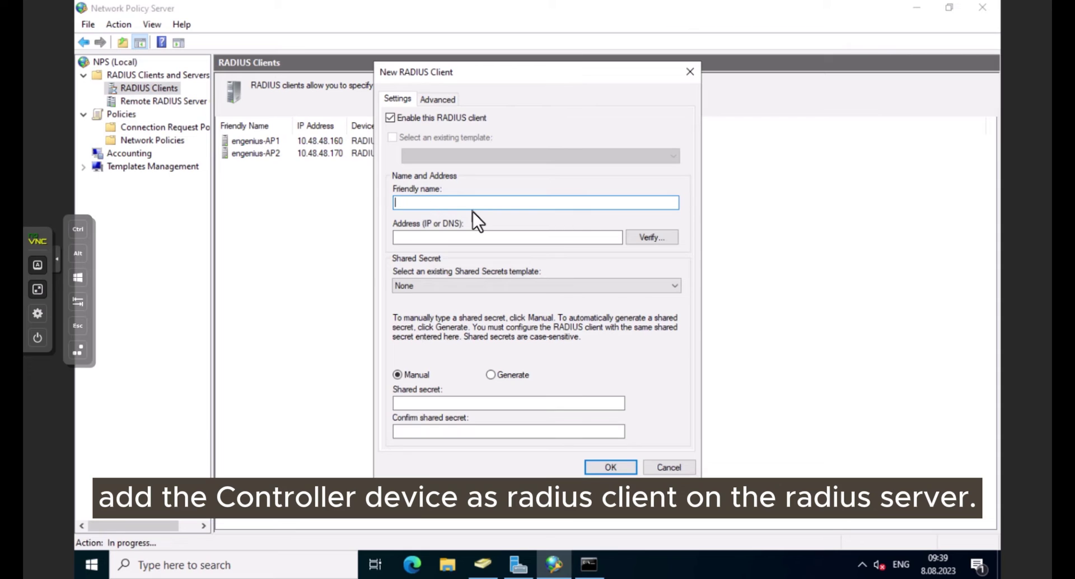
{"action": "type", "text": "enge"}
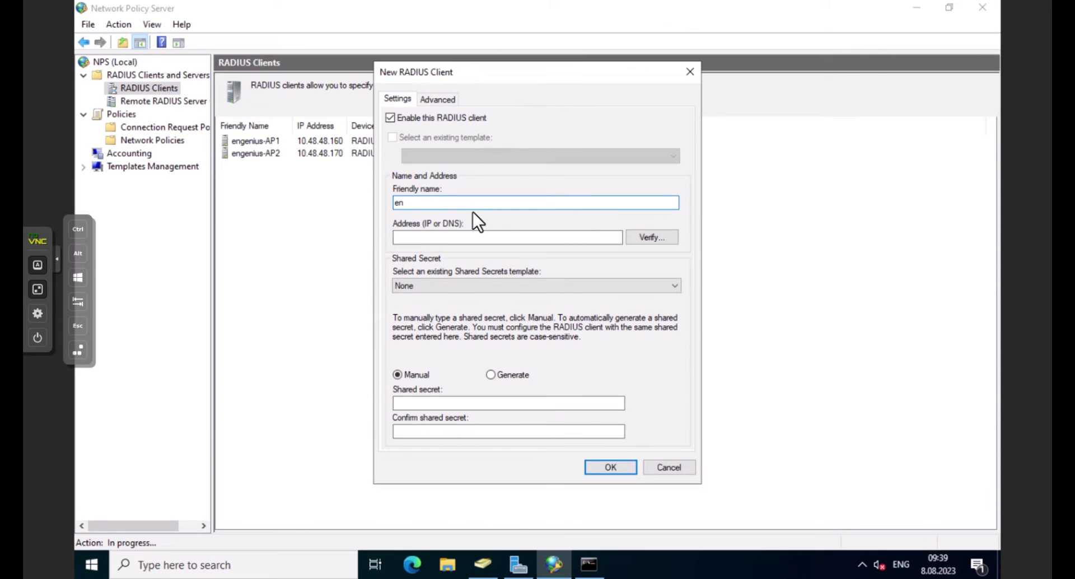
{"action": "type", "text": "nius-Controller"}
{"action": "left_click", "coordinate": [458, 241]}
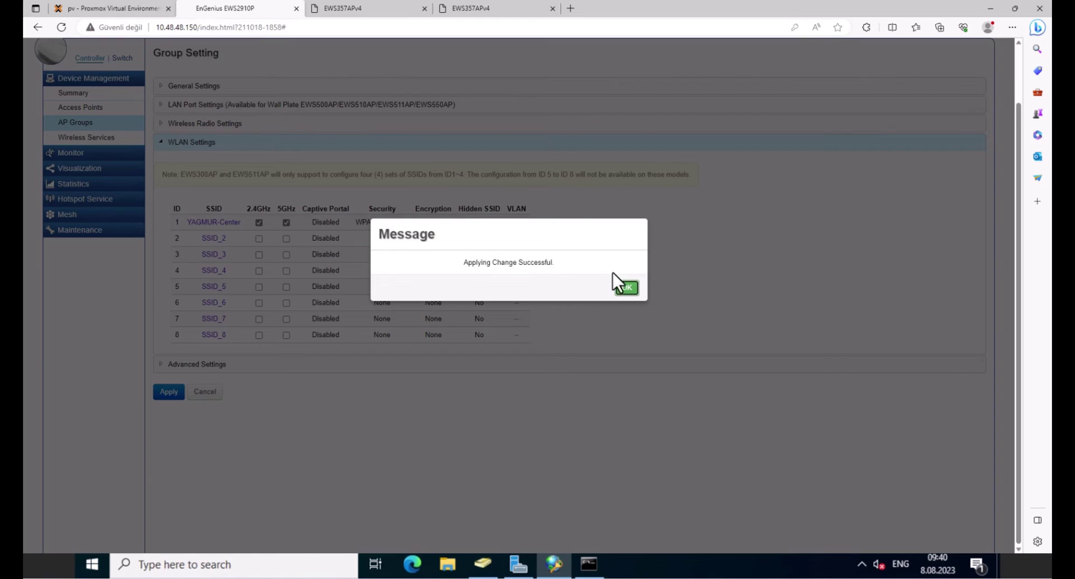
{"action": "left_click", "coordinate": [638, 289]}
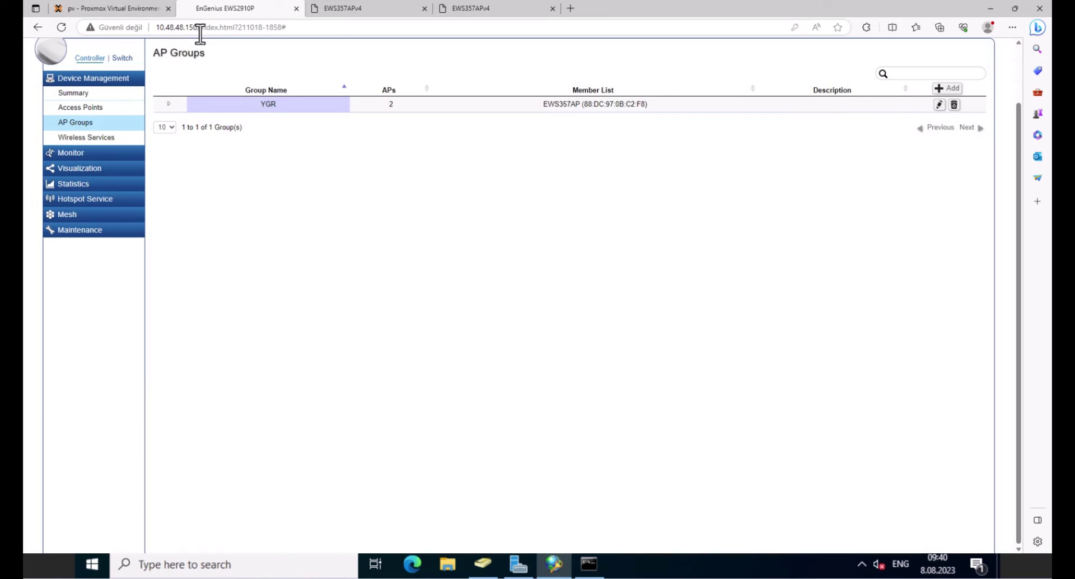
Give the client address 10.48.48.150, enter and confirm the shared secret, and save.
{"action": "left_click_drag", "start_coordinate": [197, 26], "coordinate": [156, 29]}
{"action": "type", "text": "10.48."}
{"action": "type", "text": "48.150"}
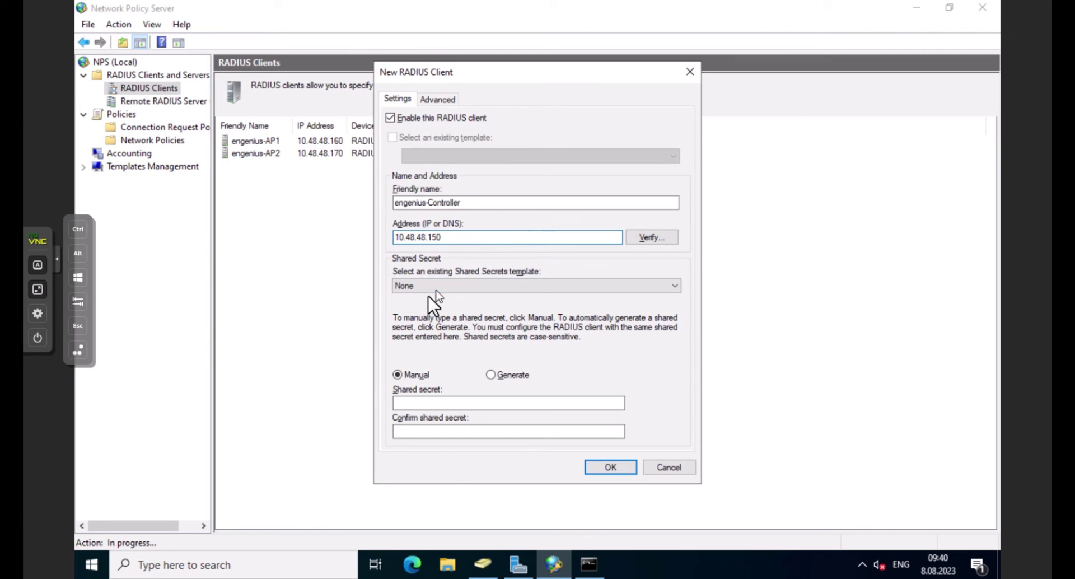
{"action": "left_click", "coordinate": [424, 403]}
{"action": "left_click", "coordinate": [439, 284]}
{"action": "left_click", "coordinate": [439, 281]}
{"action": "left_click", "coordinate": [431, 404]}
{"action": "type", "text": "1234"}
{"action": "left_click", "coordinate": [408, 429]}
{"action": "type", "text": "1234"}
{"action": "left_click", "coordinate": [614, 469]}
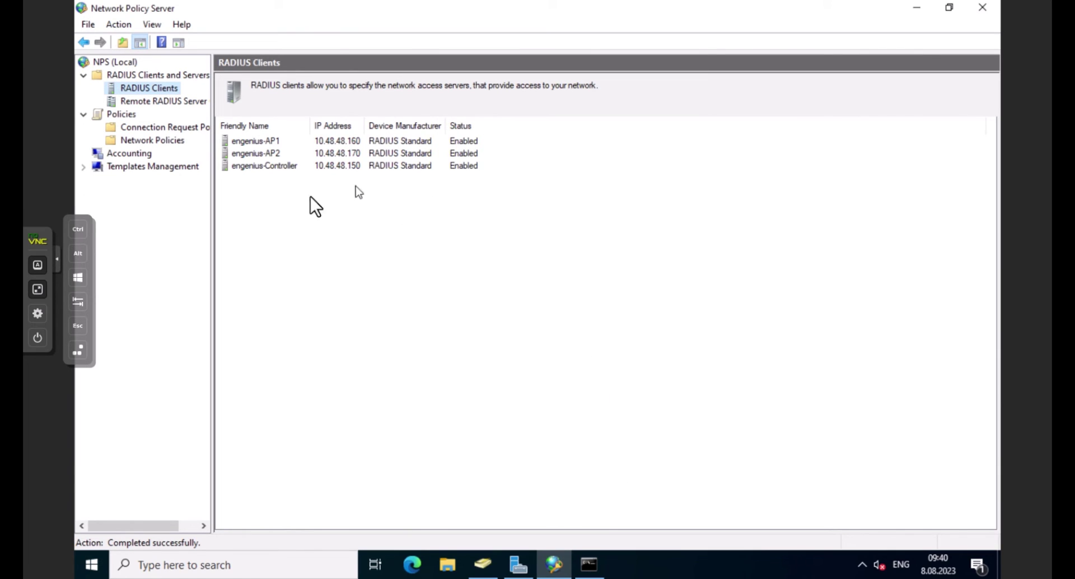
Check the engenius-Controller entry, then revisit AP Groups and Access Points until both EWS357APv4 show Online in YGR.
{"action": "left_click", "coordinate": [280, 168]}
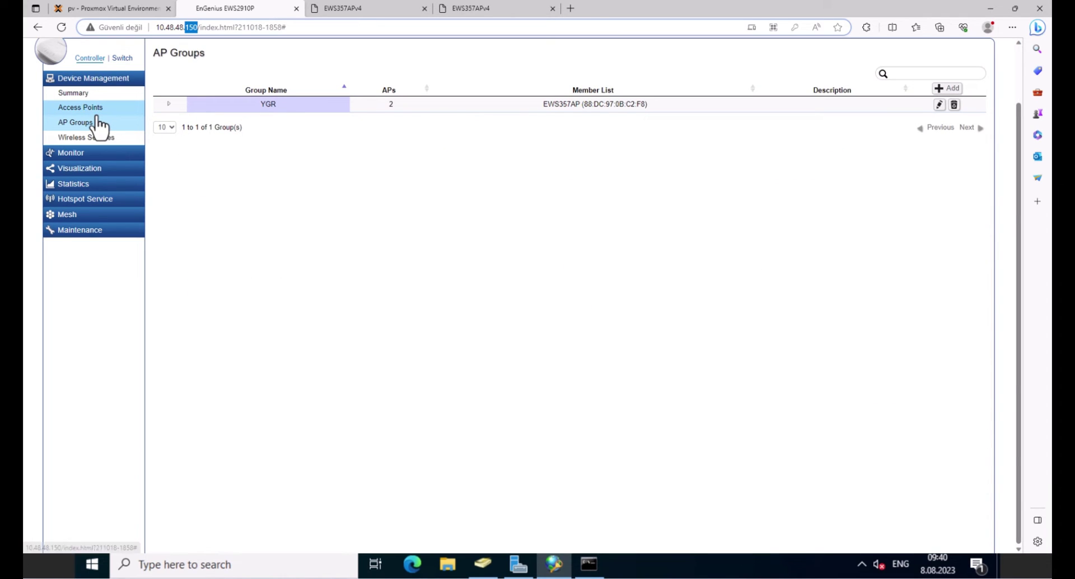
{"action": "left_click", "coordinate": [98, 123]}
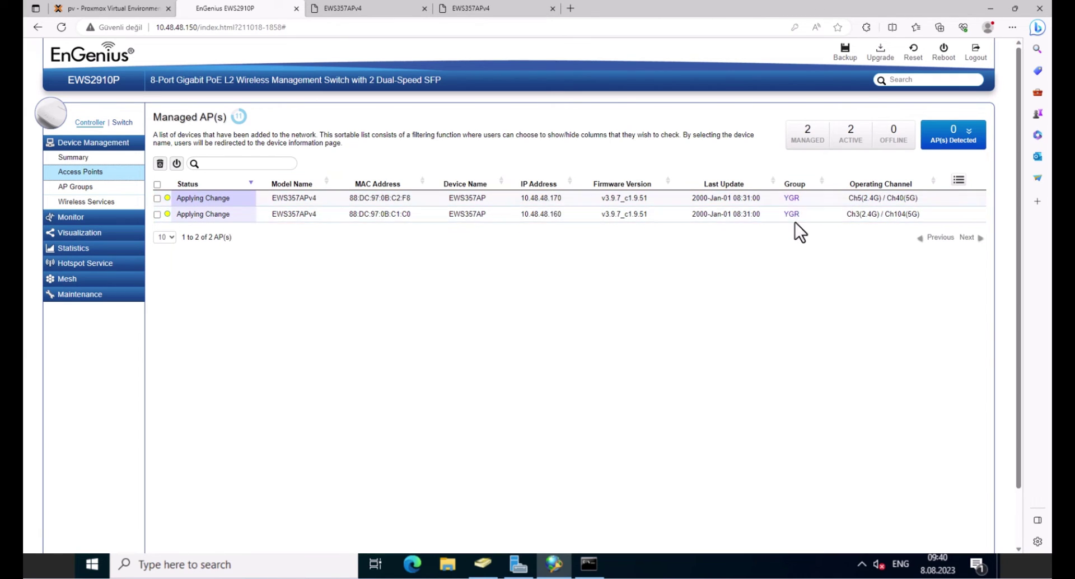
{"action": "left_click", "coordinate": [77, 190]}
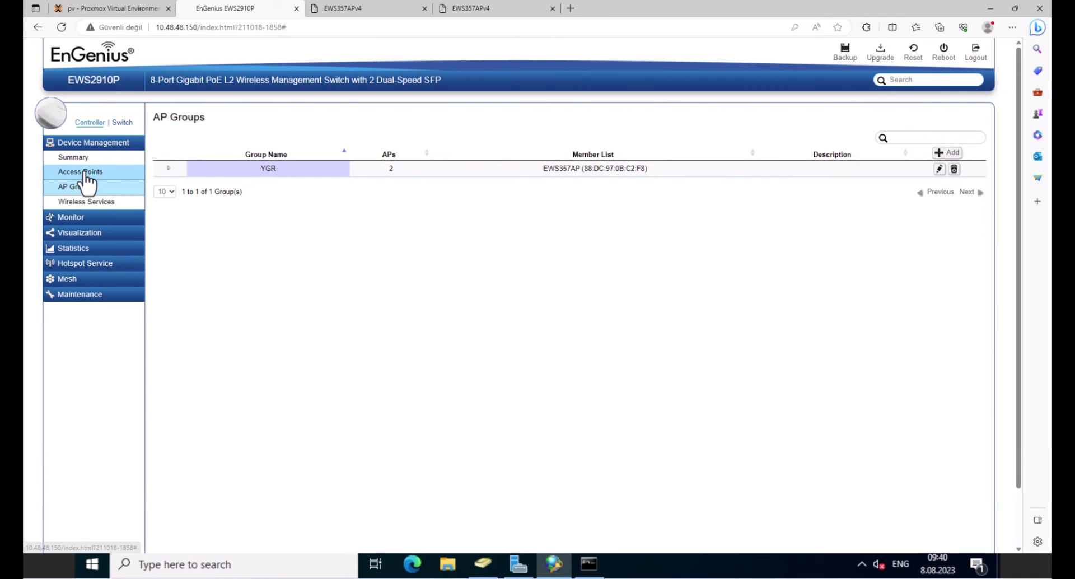
{"action": "left_click", "coordinate": [83, 173]}
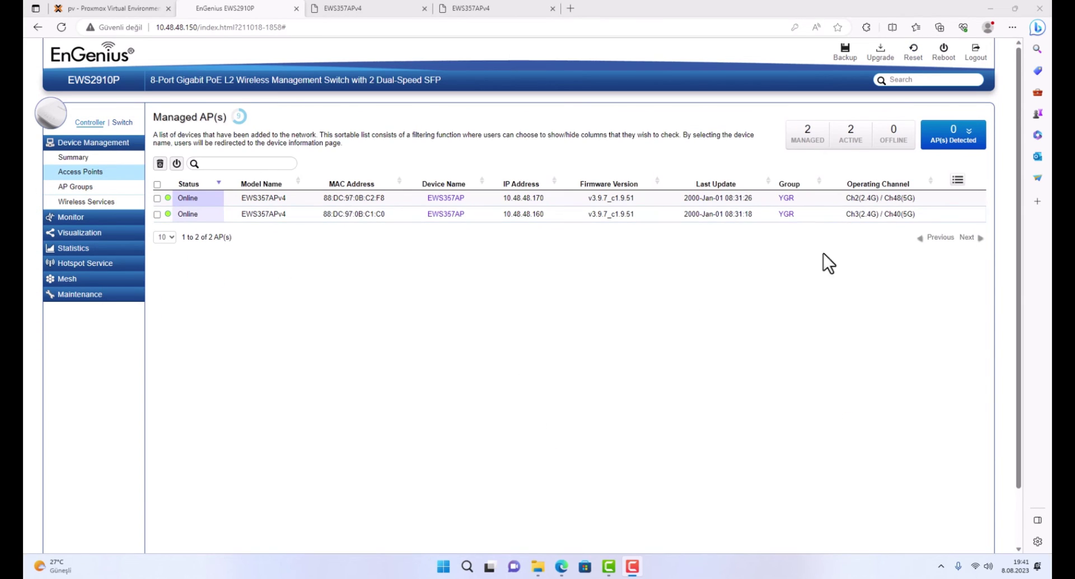
Choose YAGMUR-Center from the laptop's Wi-Fi list and connect.
{"action": "left_click", "coordinate": [973, 567]}
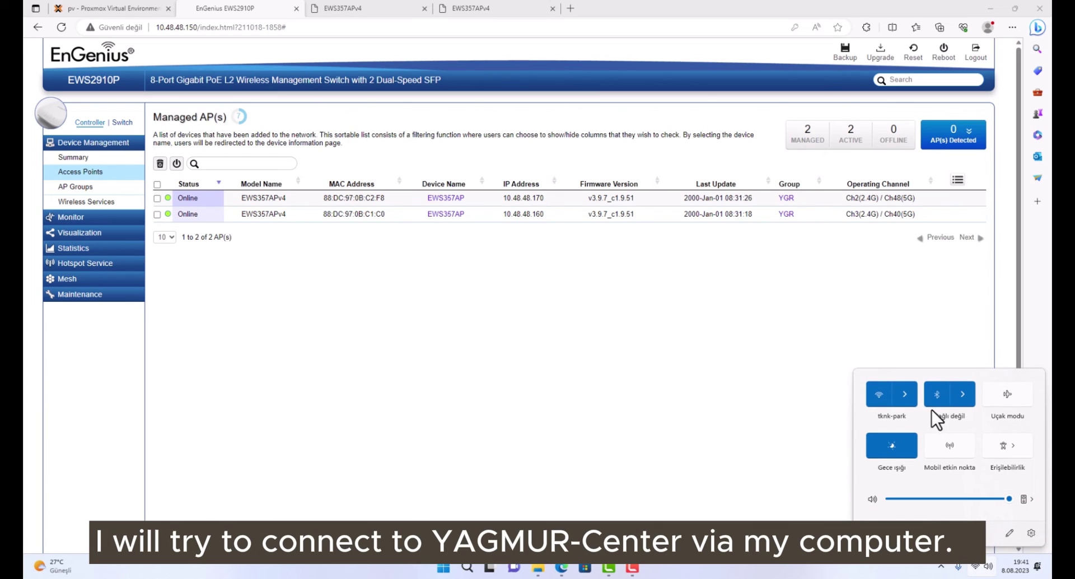
{"action": "left_click", "coordinate": [908, 399]}
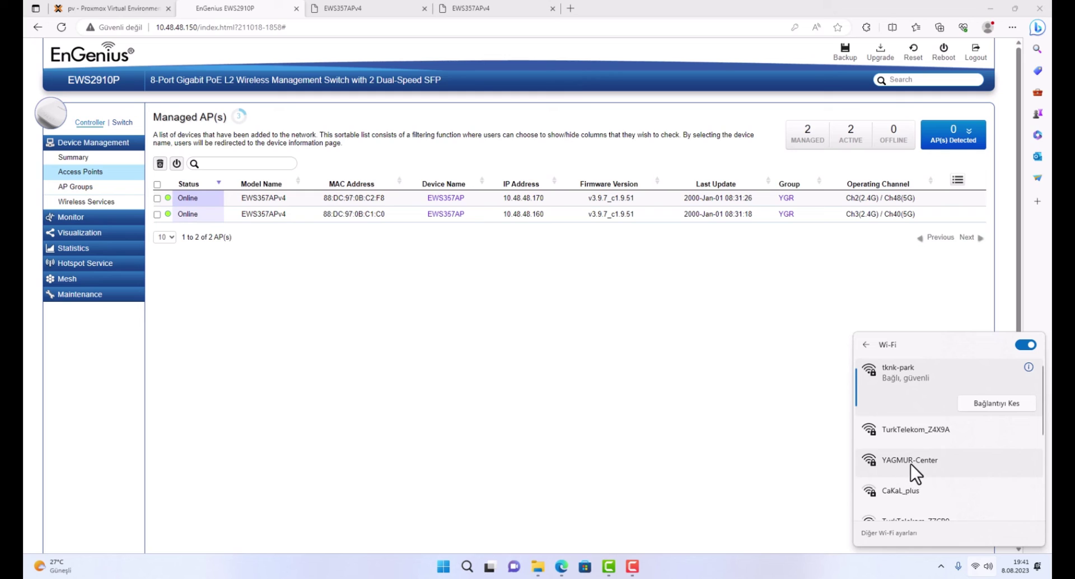
{"action": "left_click", "coordinate": [911, 464]}
{"action": "left_click", "coordinate": [1001, 482]}
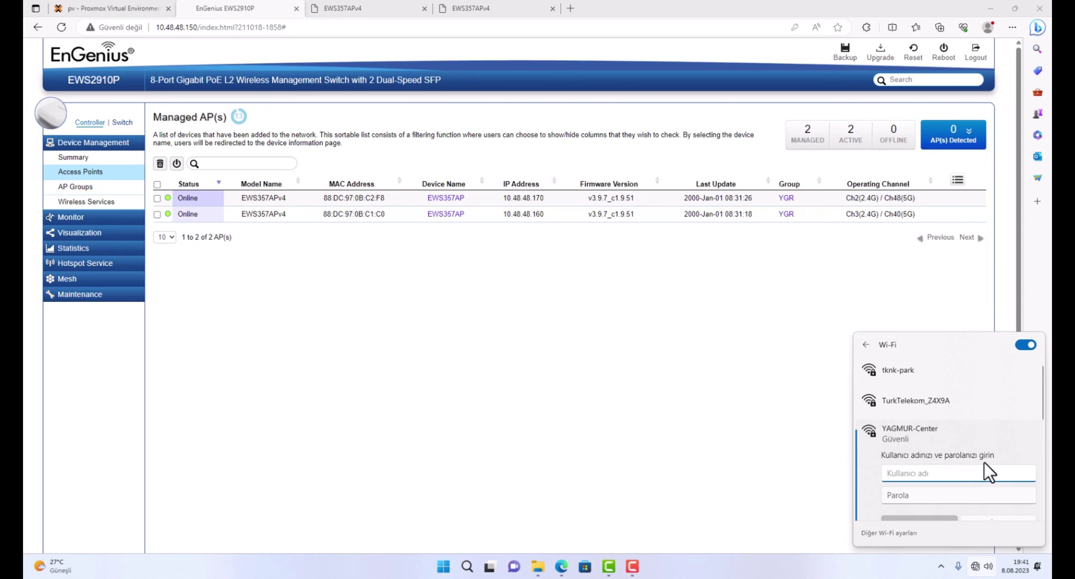
Sign in with the test user's username and password and accept the certificate.
{"action": "type", "text": "user1"}
{"action": "key", "text": "Tab"}
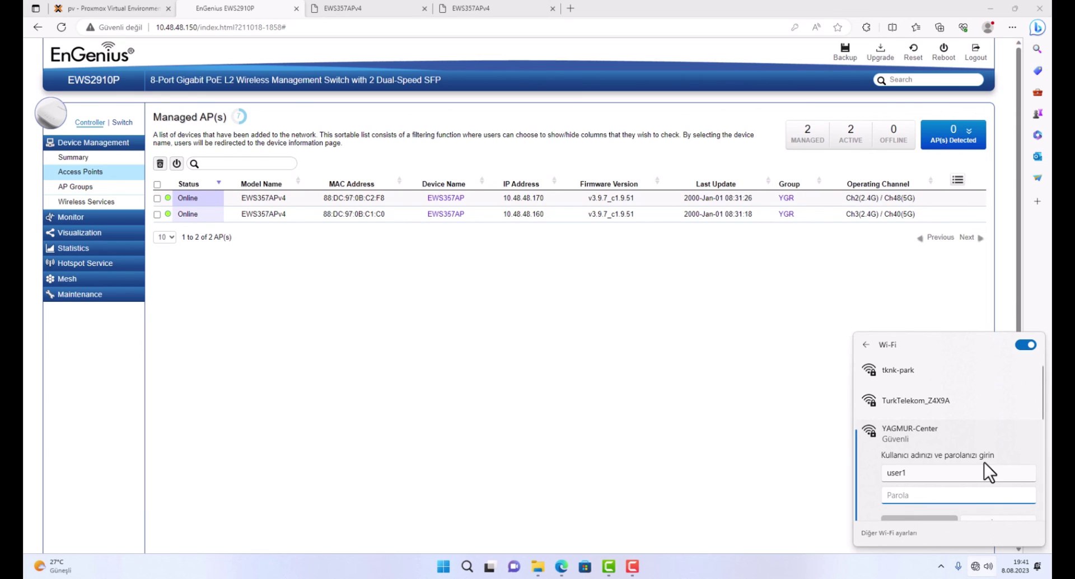
{"action": "type", "text": "1234"}
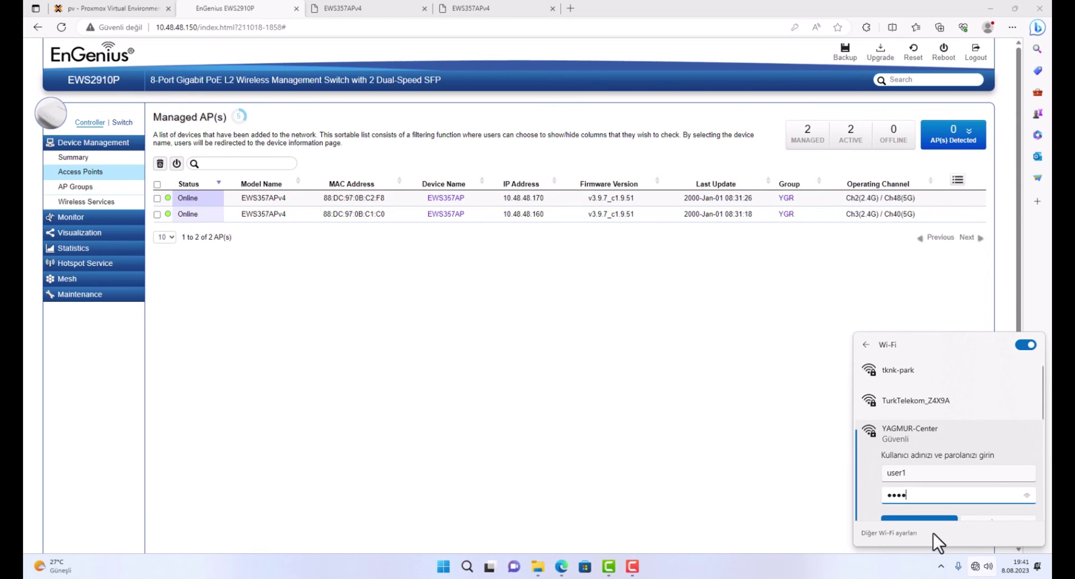
{"action": "left_click", "coordinate": [934, 518]}
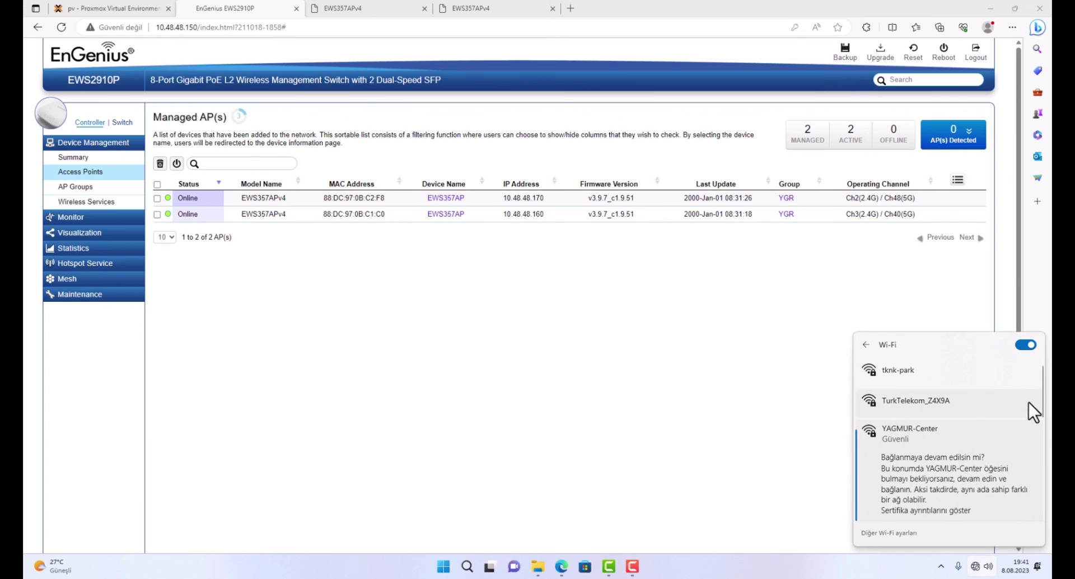
{"action": "scroll", "coordinate": [1033, 401], "scroll_direction": "down", "scroll_amount": 3}
{"action": "left_click", "coordinate": [912, 467]}
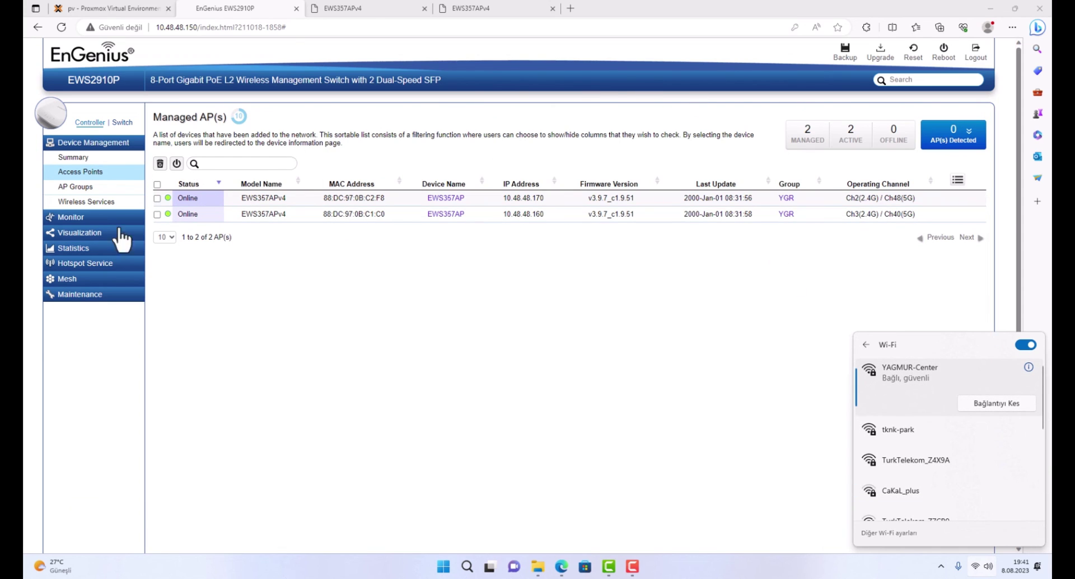
Check Active Clients for the YAGMUR-Center 5GHz client, then confirm the connection in the Wi-Fi list.
{"action": "left_click", "coordinate": [70, 217]}
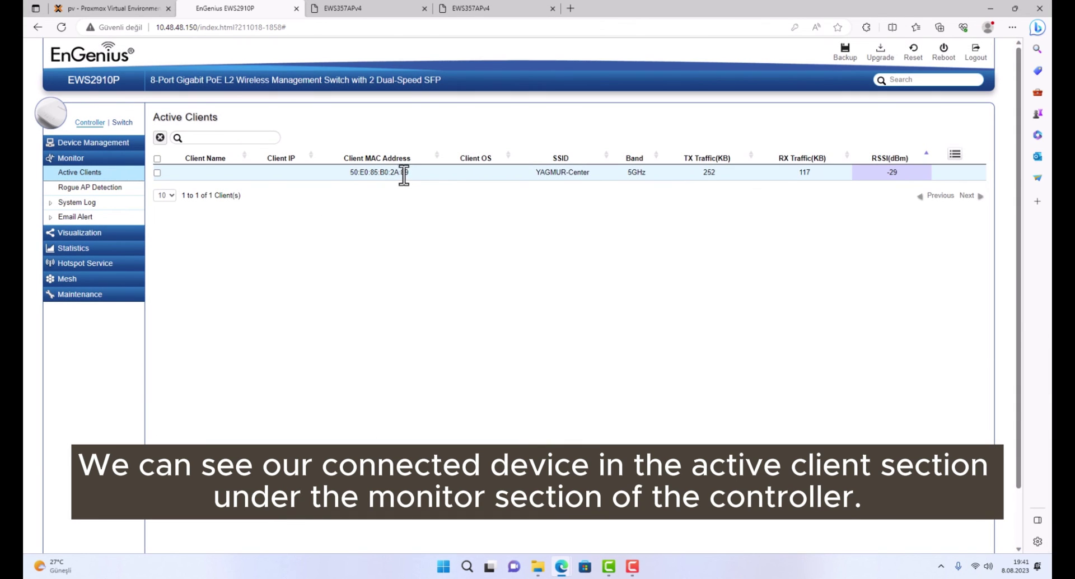
{"action": "left_click_drag", "start_coordinate": [408, 172], "coordinate": [509, 176]}
{"action": "left_click", "coordinate": [981, 566]}
{"action": "left_click", "coordinate": [906, 396]}
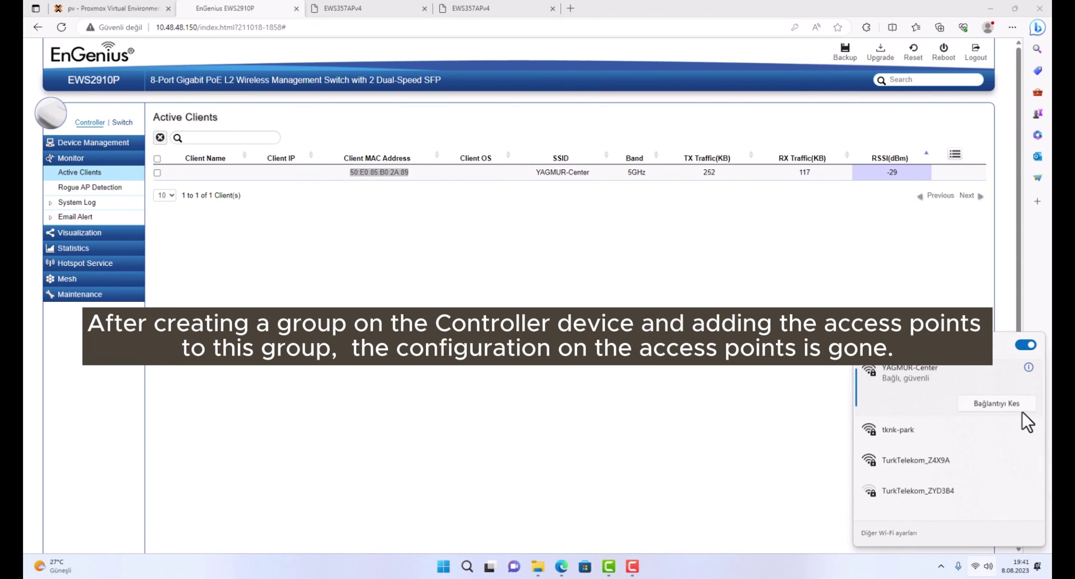
{"action": "scroll", "coordinate": [1044, 434], "scroll_direction": "down", "scroll_amount": 3}
{"action": "scroll", "coordinate": [1043, 436], "scroll_direction": "up", "scroll_amount": 2}
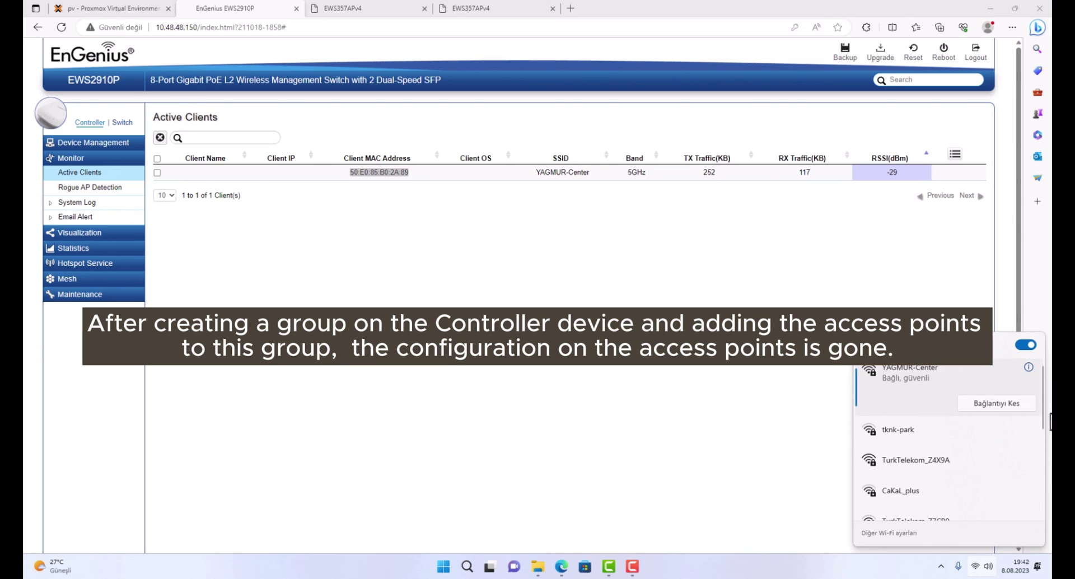
{"action": "scroll", "coordinate": [1043, 436], "scroll_direction": "down", "scroll_amount": 1}
{"action": "scroll", "coordinate": [1027, 426], "scroll_direction": "down", "scroll_amount": 3}
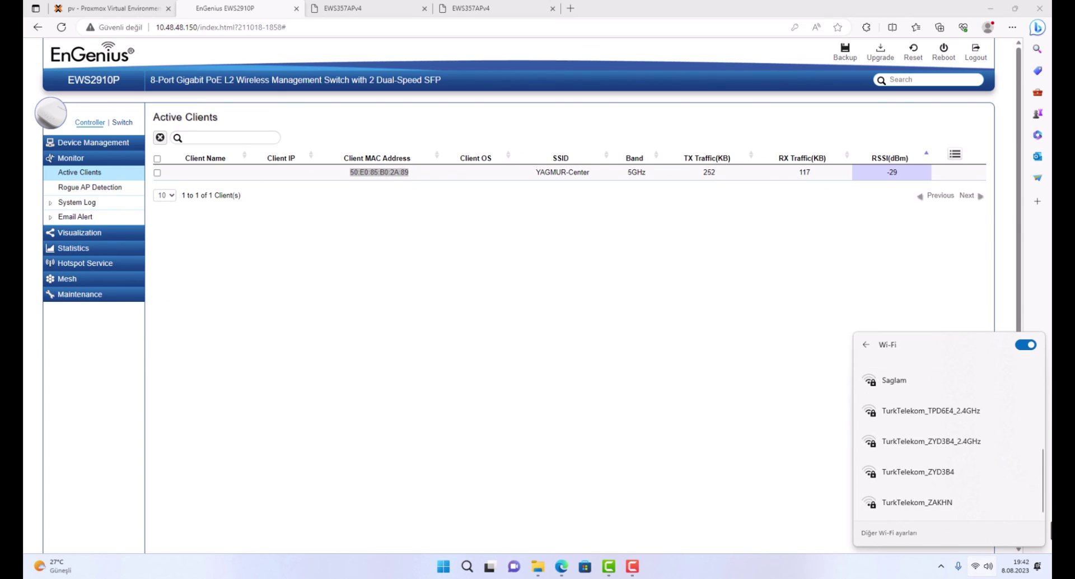
{"action": "scroll", "coordinate": [1027, 421], "scroll_direction": "up", "scroll_amount": 4}
{"action": "scroll", "coordinate": [1024, 414], "scroll_direction": "up", "scroll_amount": 1}
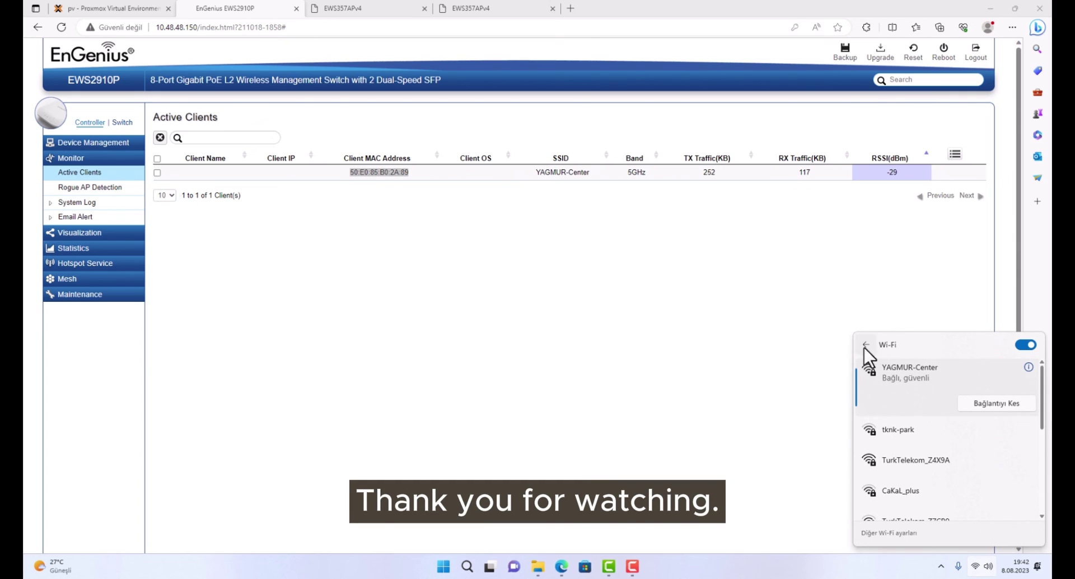